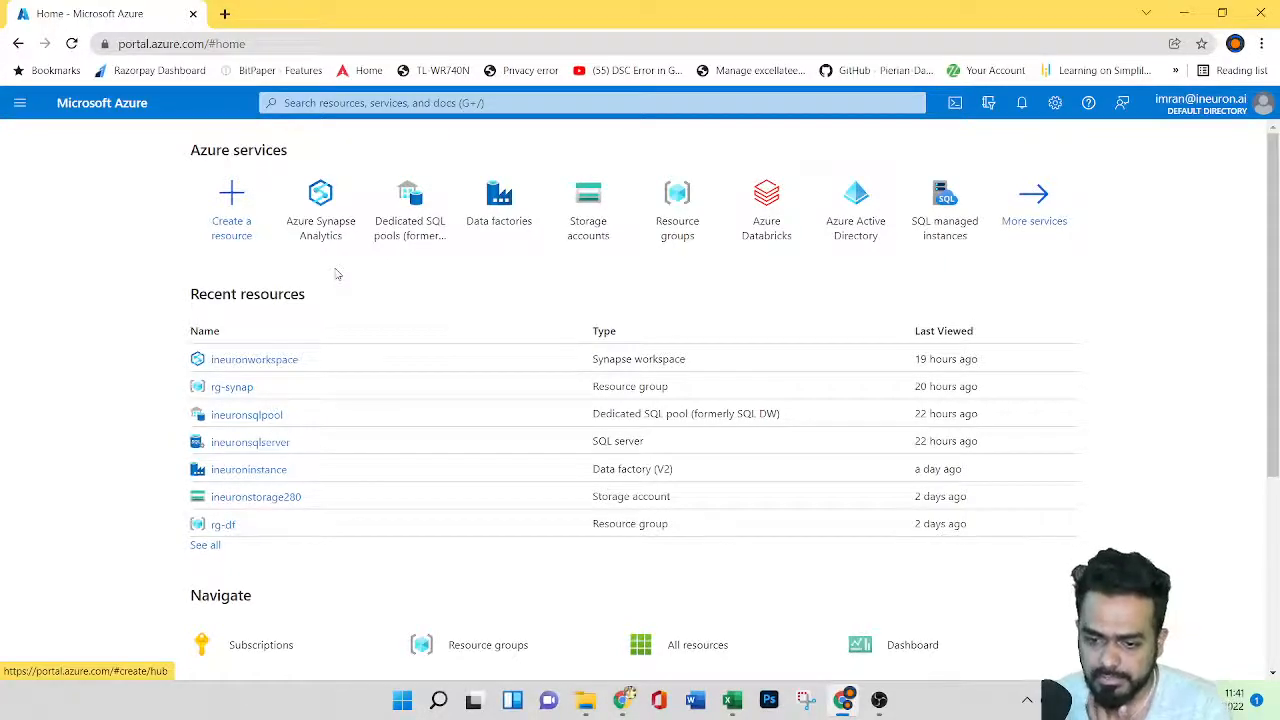
Start a new storage account and create a new resource group named rg-db for it.
{"action": "left_click", "coordinate": [590, 208]}
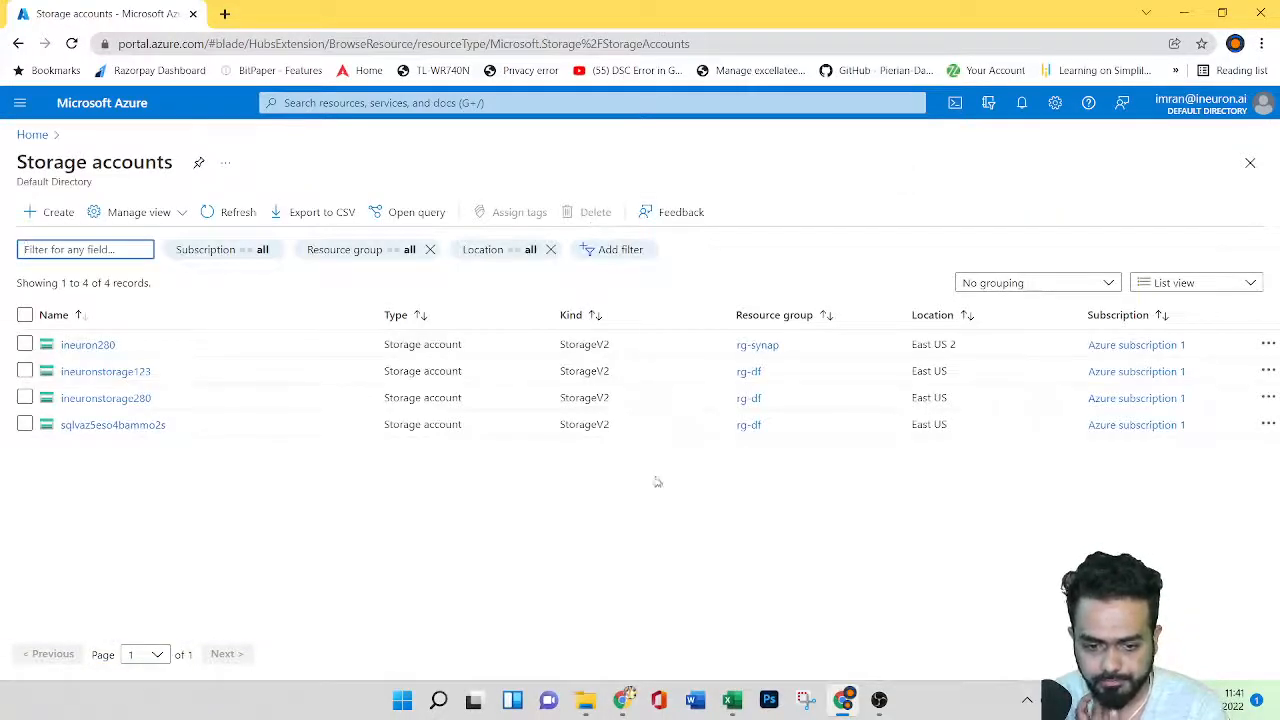
{"action": "left_click", "coordinate": [57, 217]}
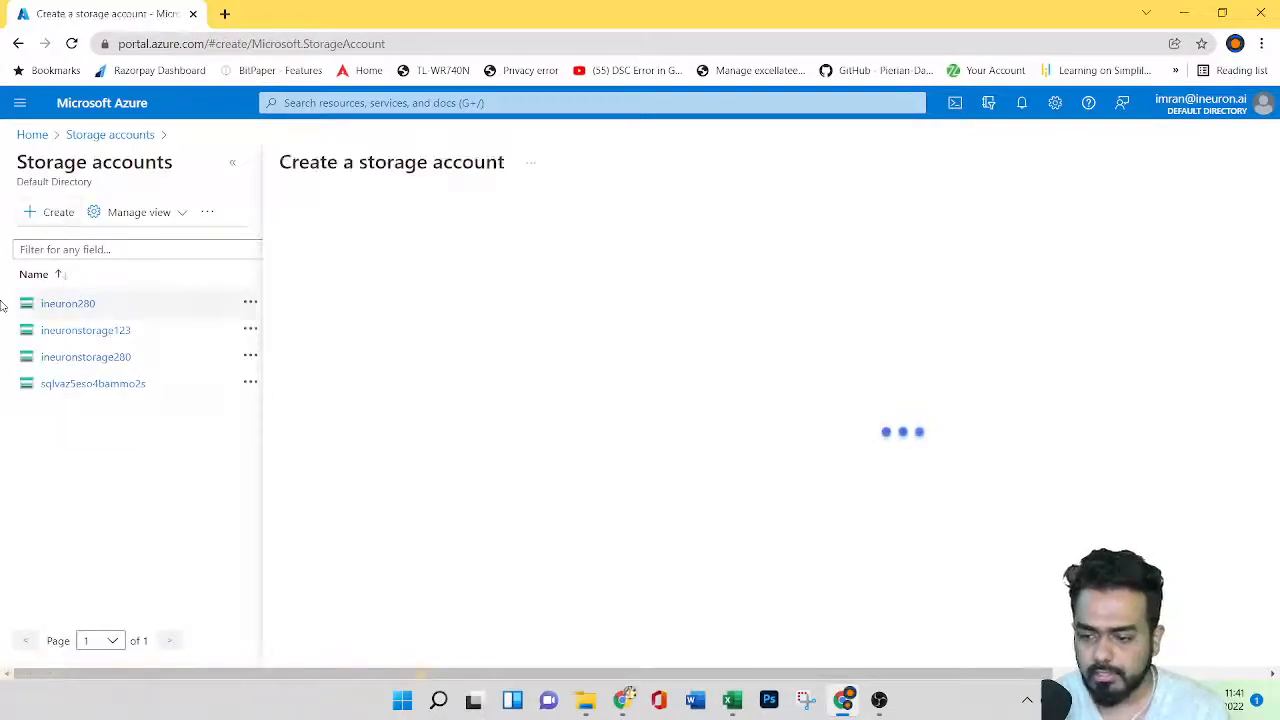
{"action": "scroll", "coordinate": [366, 500], "scroll_direction": "down", "scroll_amount": 2}
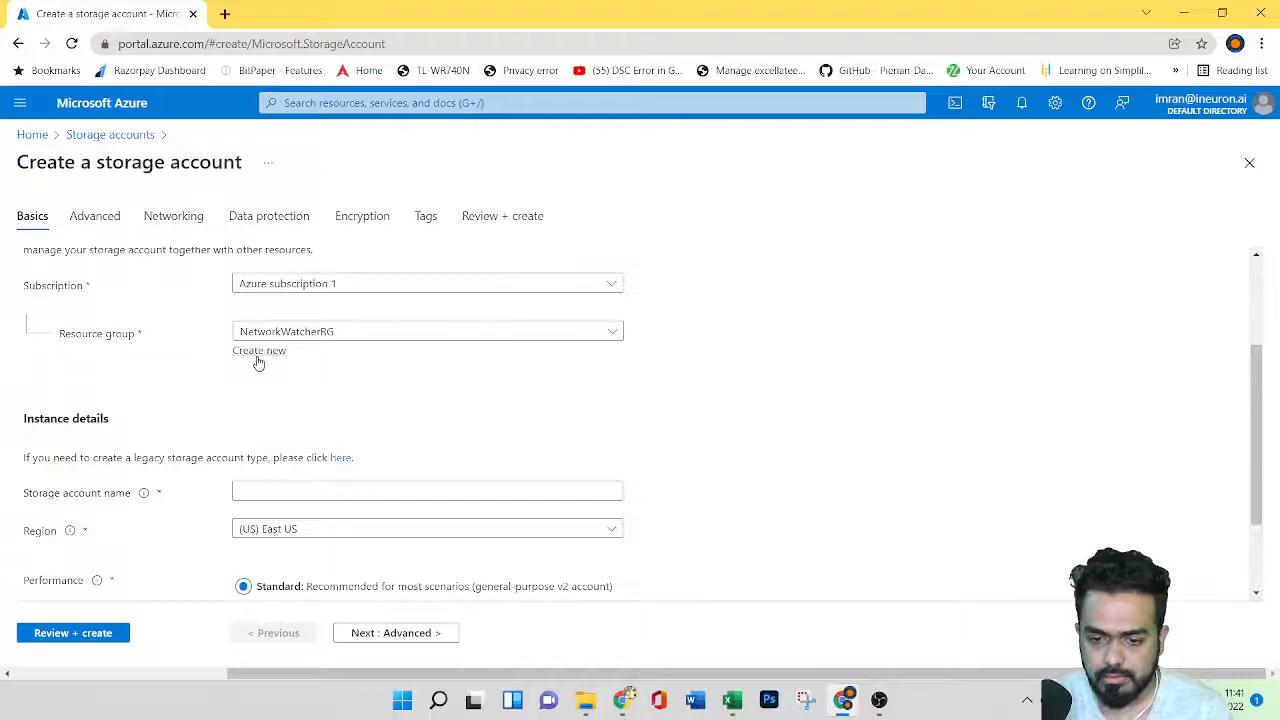
{"action": "left_click", "coordinate": [262, 356]}
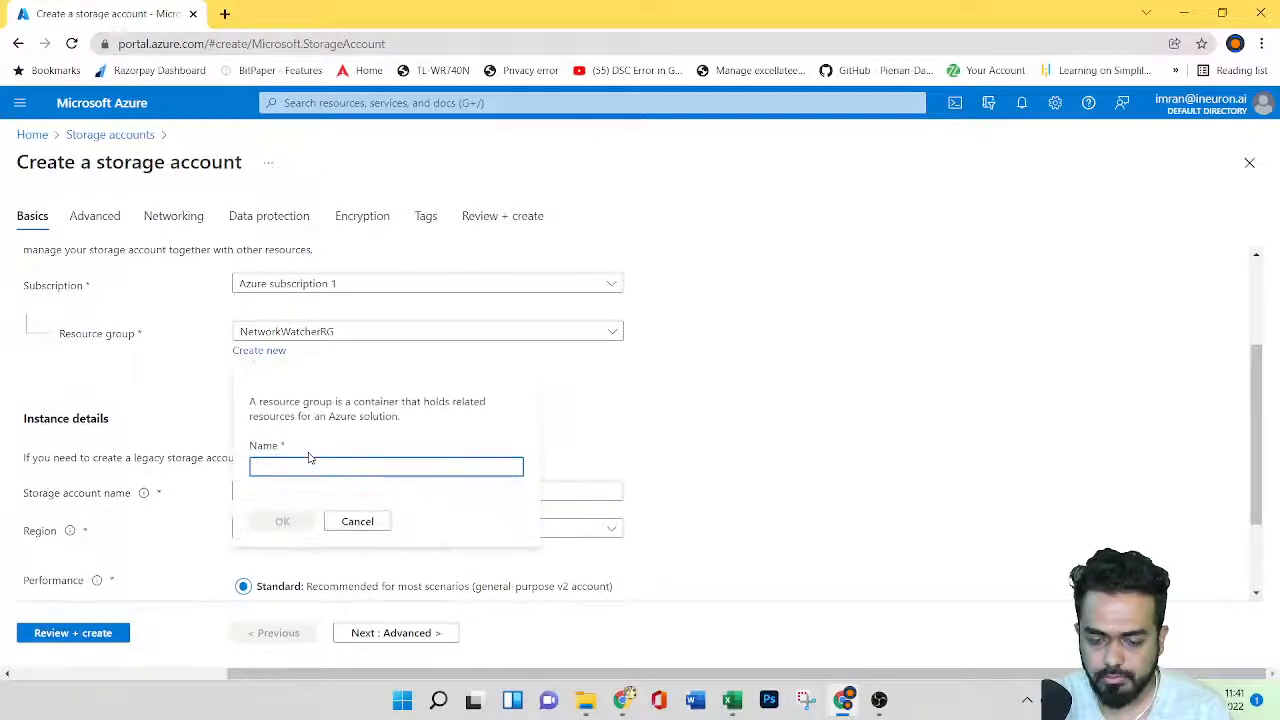
{"action": "type", "text": "rg-db"}
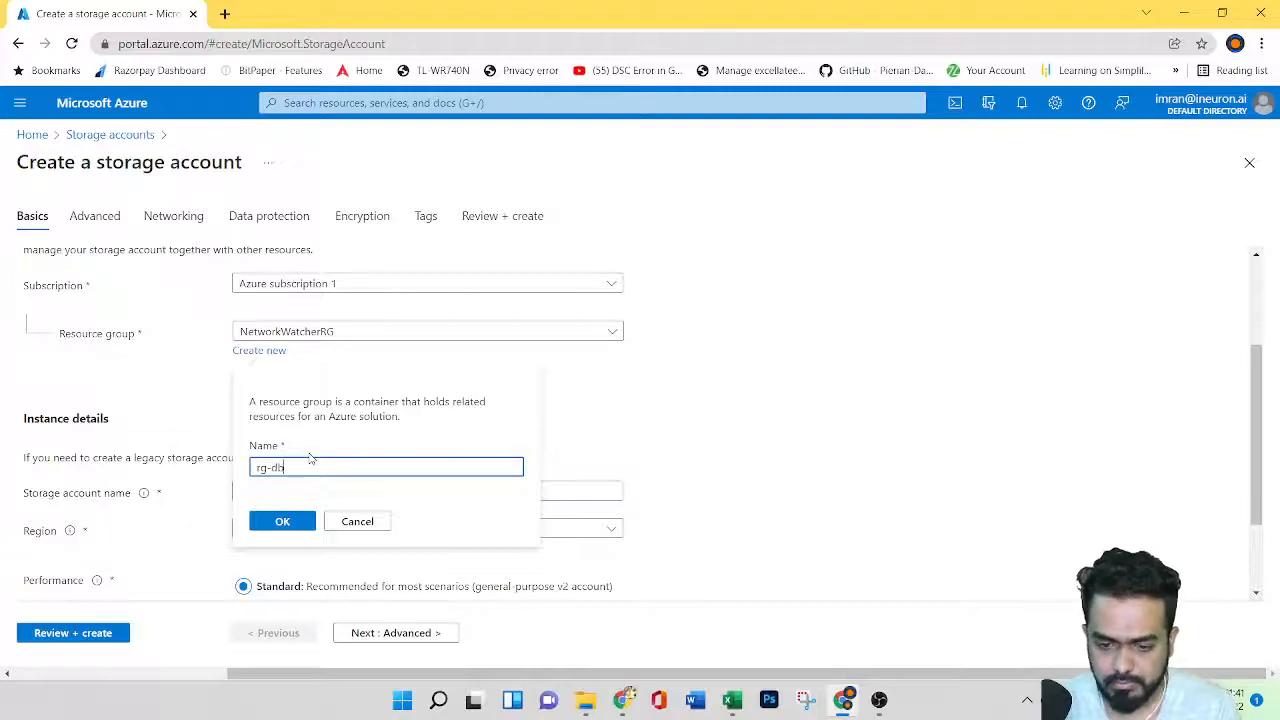
{"action": "left_click", "coordinate": [302, 521]}
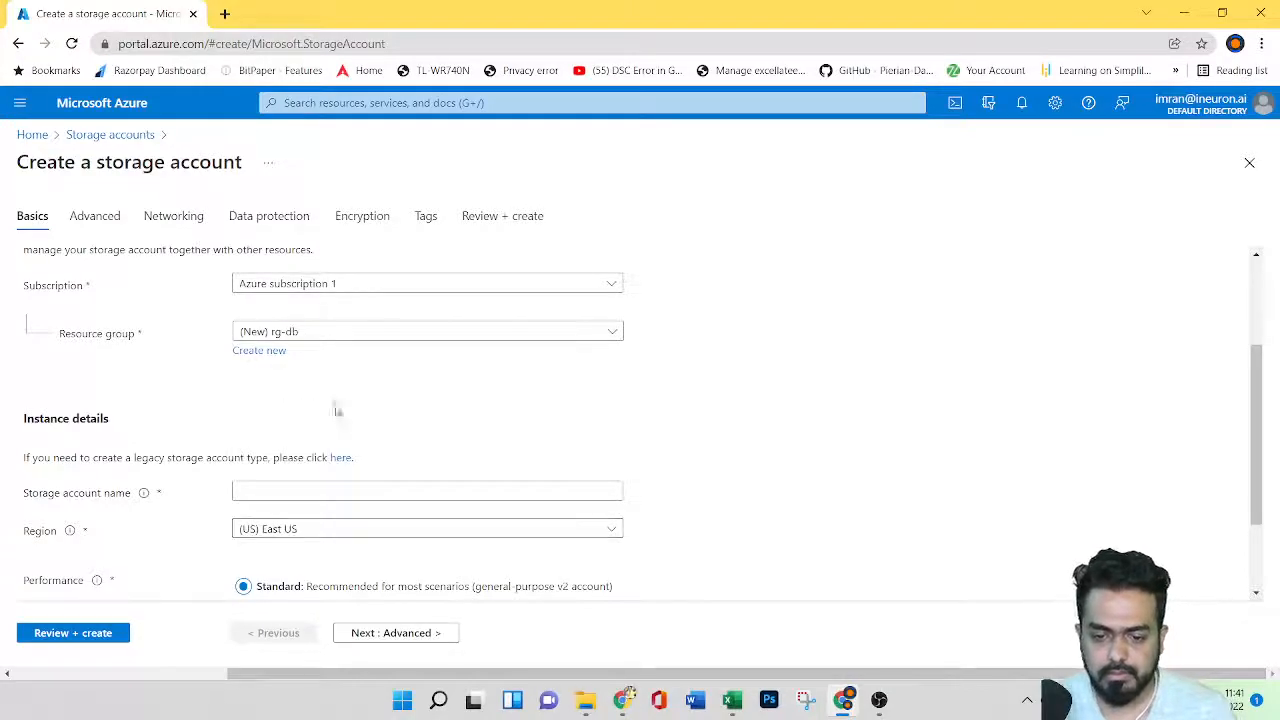
Name the storage account imranazuredb in the instance details.
{"action": "scroll", "coordinate": [453, 403], "scroll_direction": "down", "scroll_amount": 2}
{"action": "left_click", "coordinate": [323, 368]}
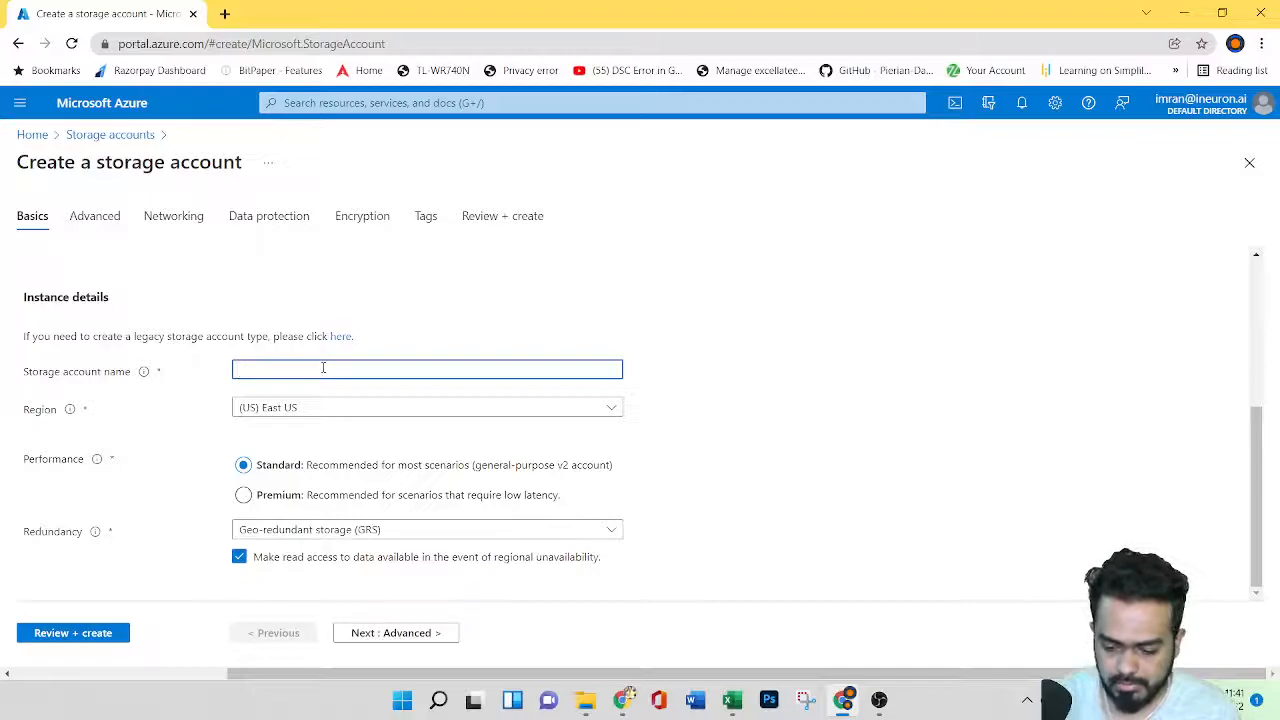
{"action": "type", "text": "imrand"}
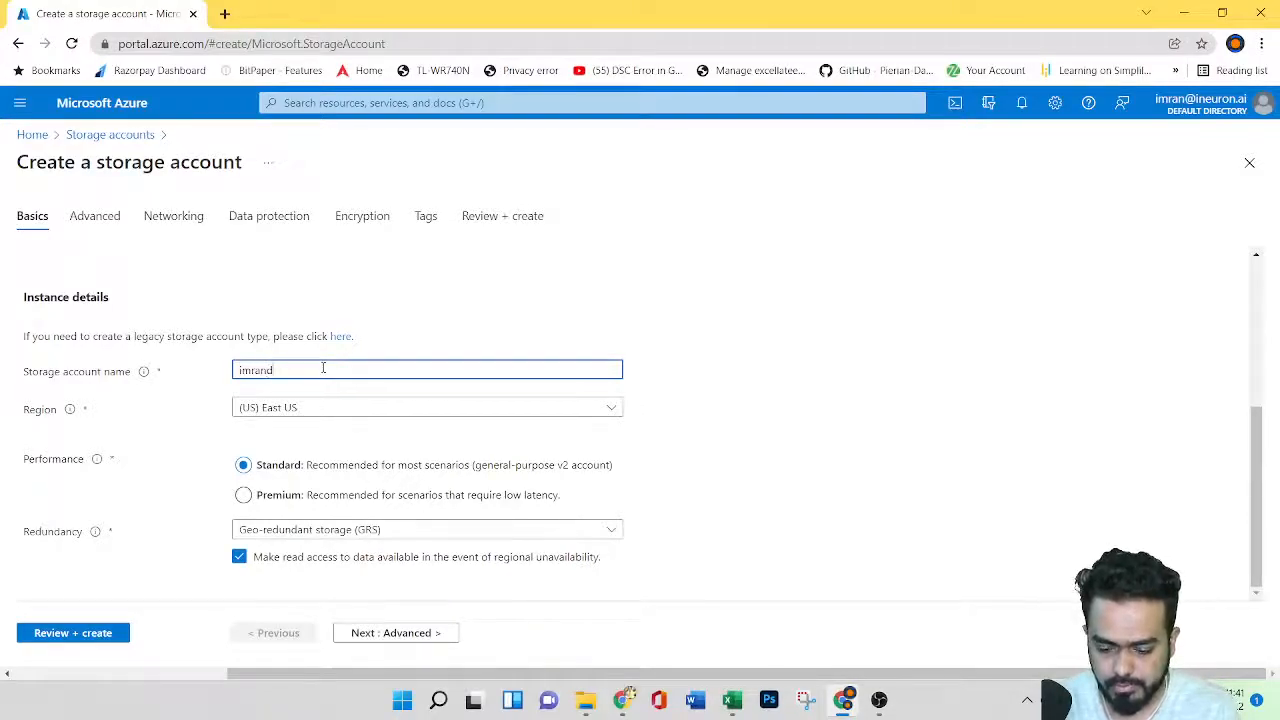
{"action": "key", "text": "BackSpace"}
{"action": "type", "text": "azuredb"}
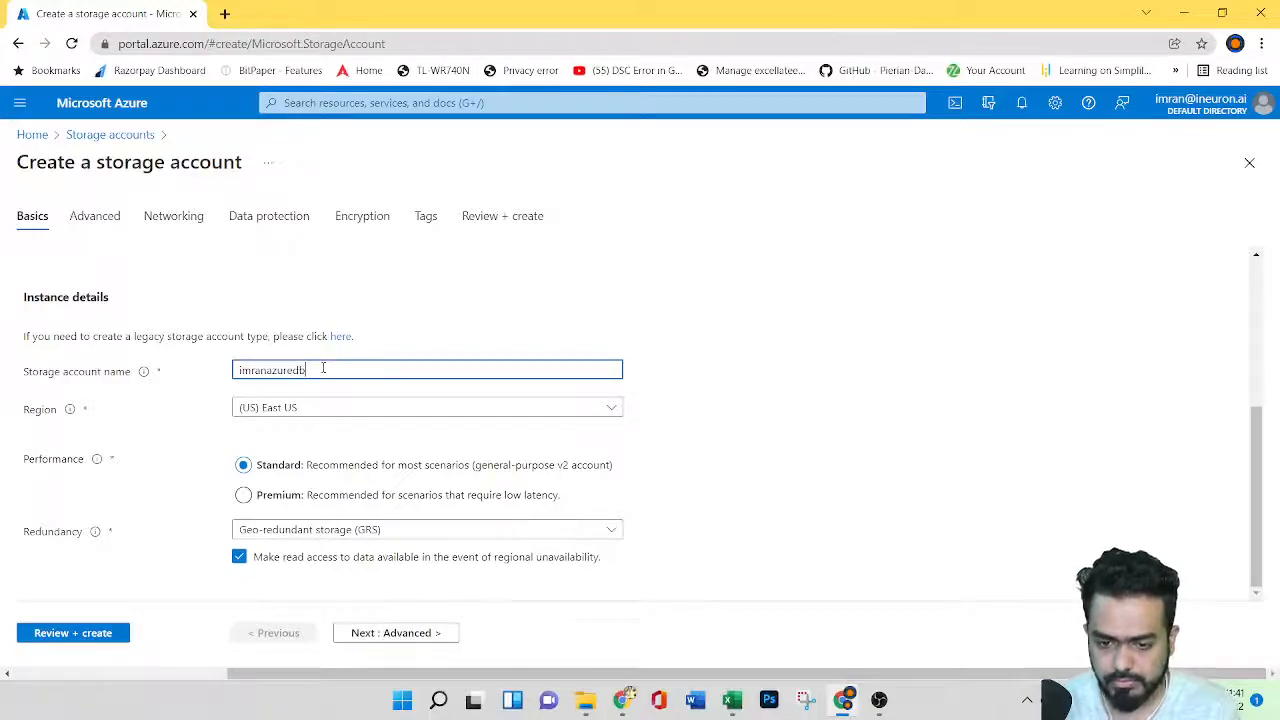
{"action": "left_click", "coordinate": [833, 467]}
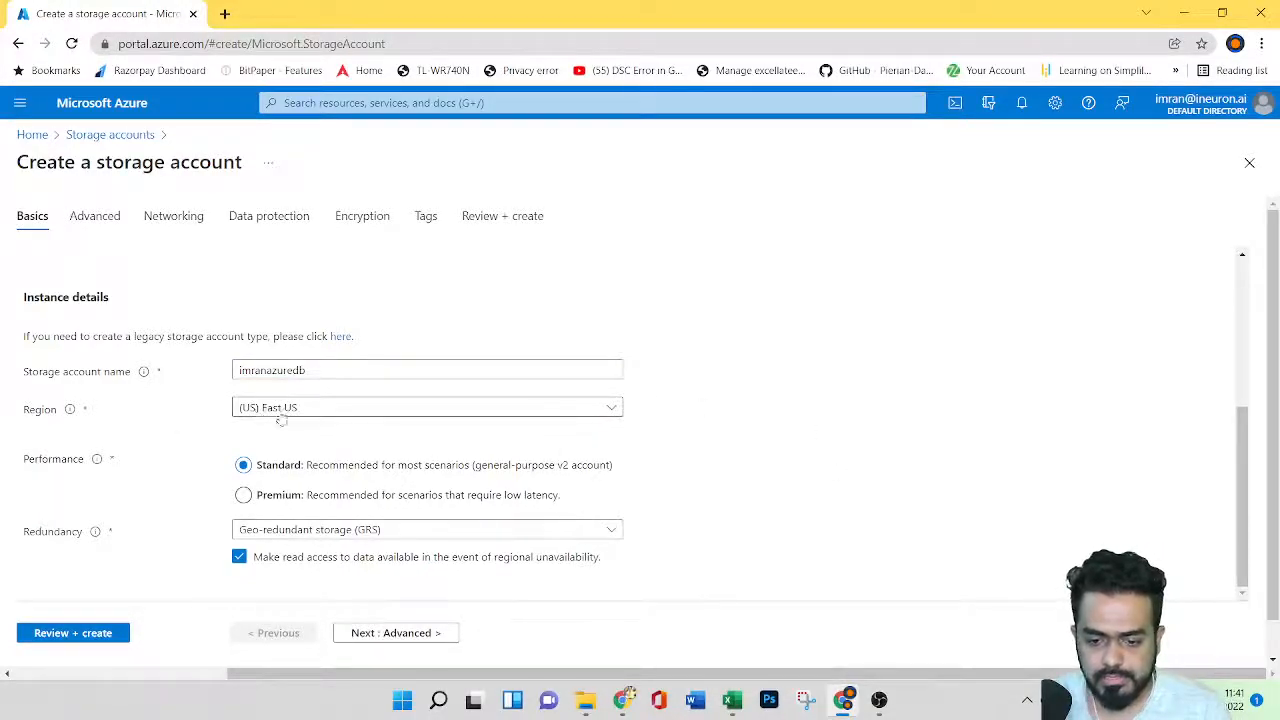
Set performance to Premium with the Block blobs account type and Locally-redundant storage (LRS) redundancy.
{"action": "scroll", "coordinate": [797, 508], "scroll_direction": "down", "scroll_amount": 1}
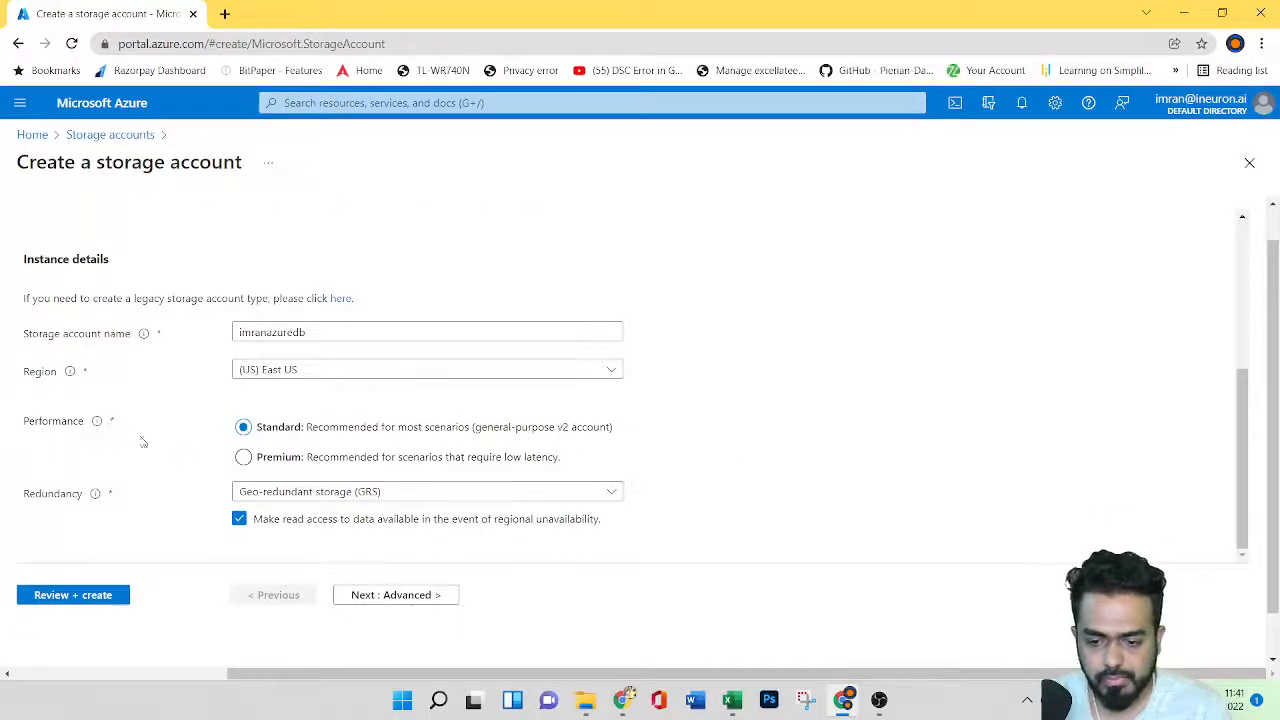
{"action": "left_click", "coordinate": [244, 457]}
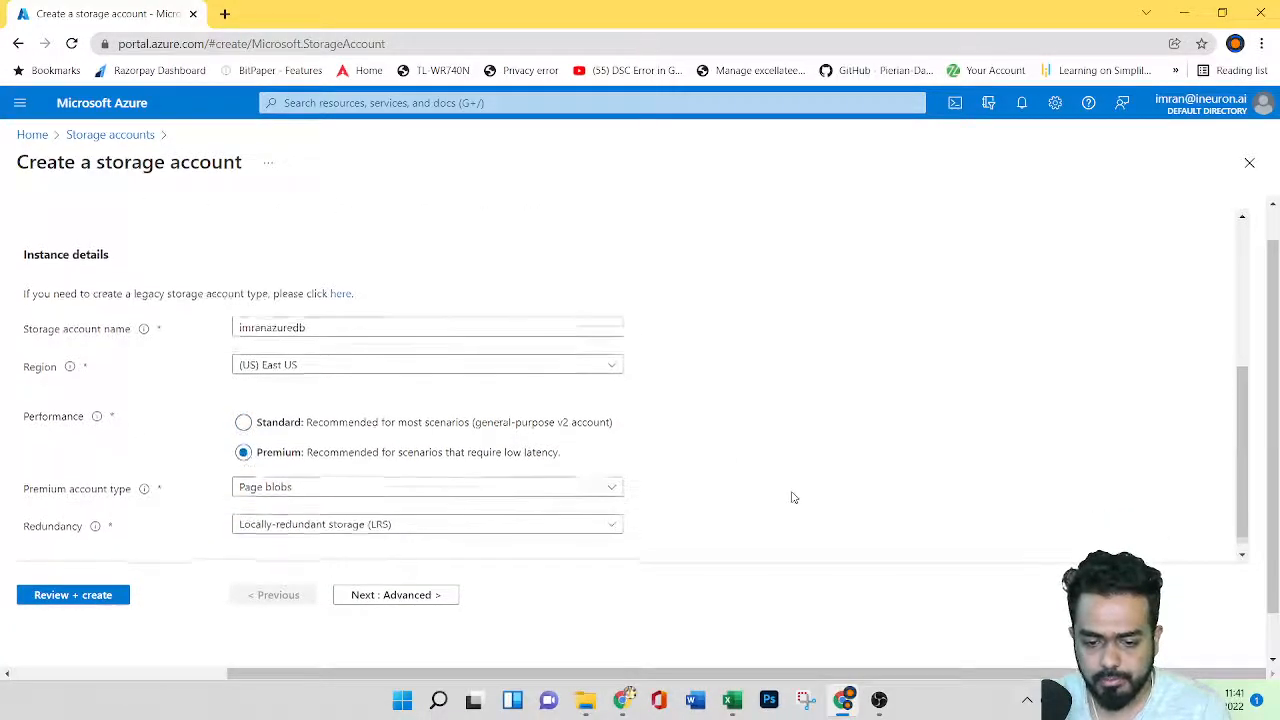
{"action": "left_click", "coordinate": [275, 468]}
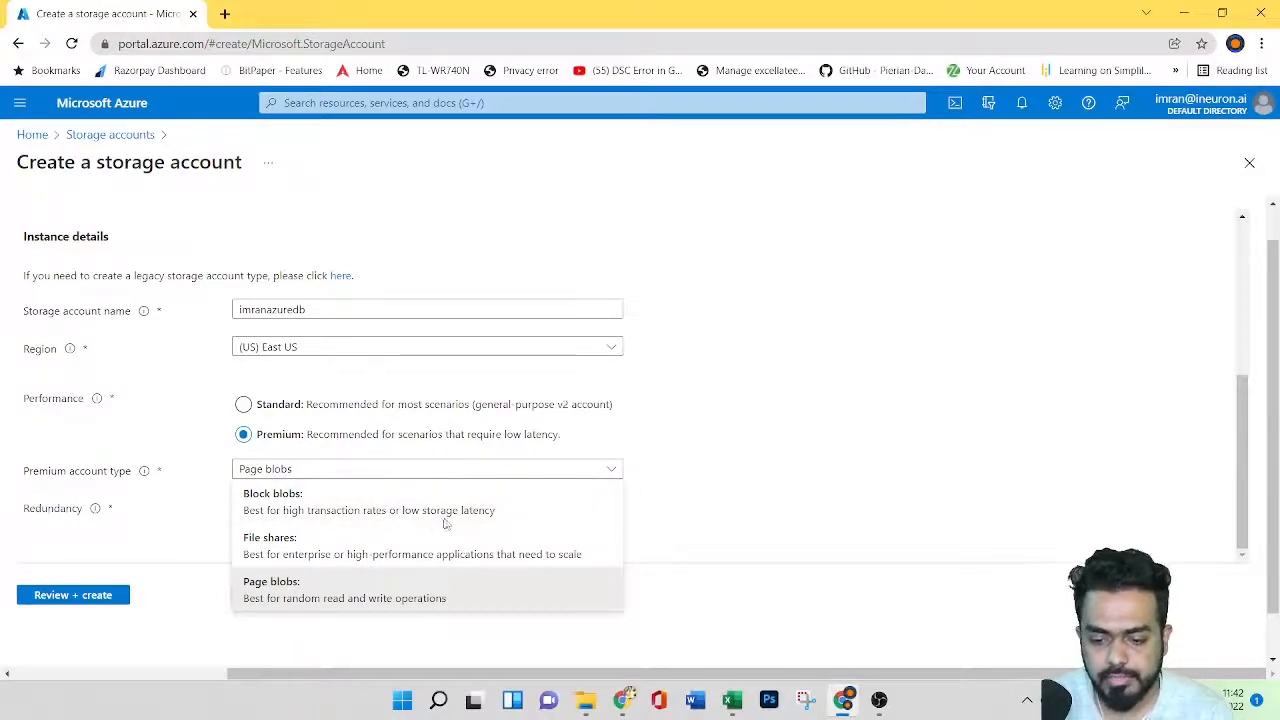
{"action": "left_click", "coordinate": [549, 509]}
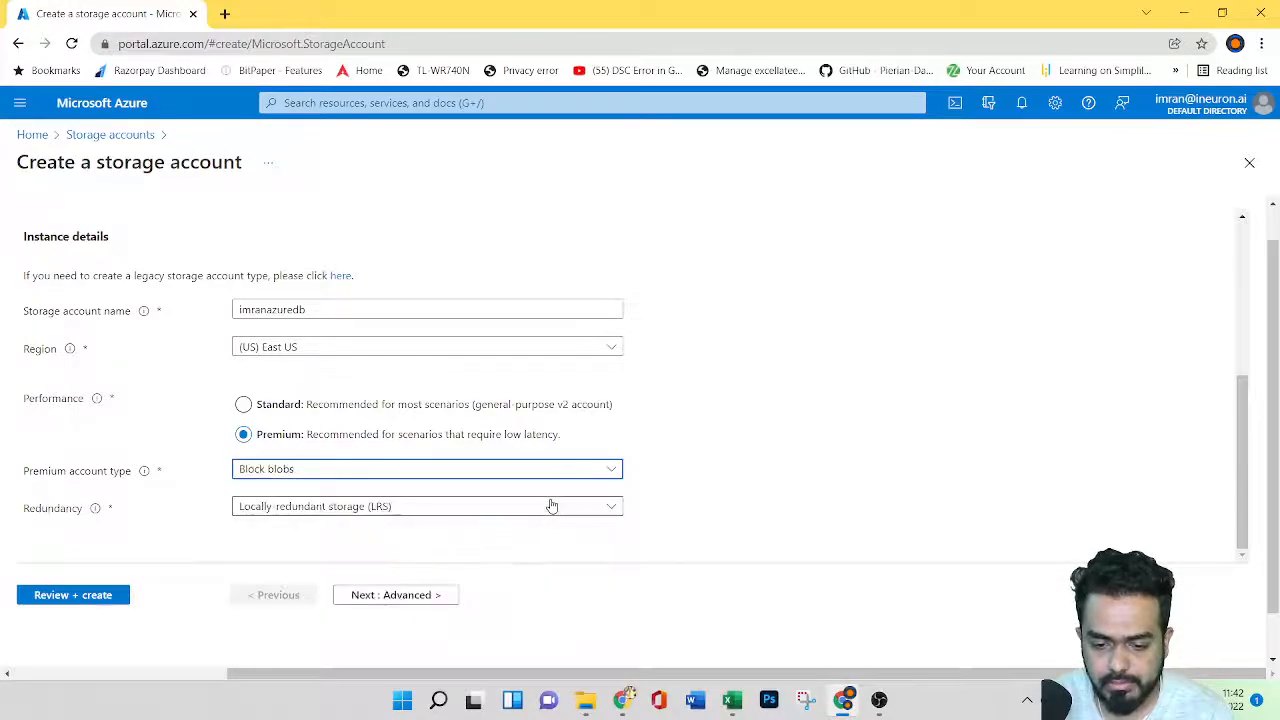
{"action": "left_click", "coordinate": [315, 518]}
{"action": "left_click", "coordinate": [320, 532]}
Review the project and instance details entered in the basic settings of the storage account.
{"action": "scroll", "coordinate": [731, 468], "scroll_direction": "down", "scroll_amount": 1}
{"action": "scroll", "coordinate": [731, 472], "scroll_direction": "up", "scroll_amount": 5}
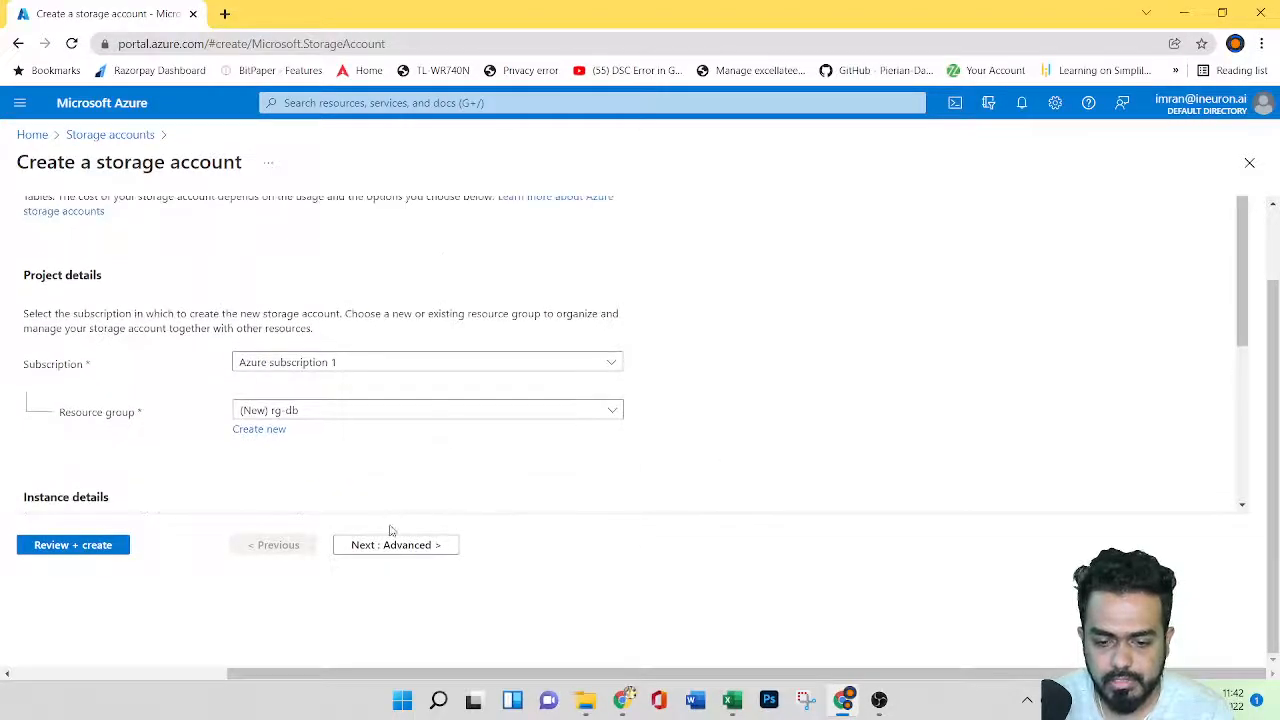
{"action": "scroll", "coordinate": [328, 408], "scroll_direction": "down", "scroll_amount": 1}
{"action": "scroll", "coordinate": [338, 440], "scroll_direction": "up", "scroll_amount": 1}
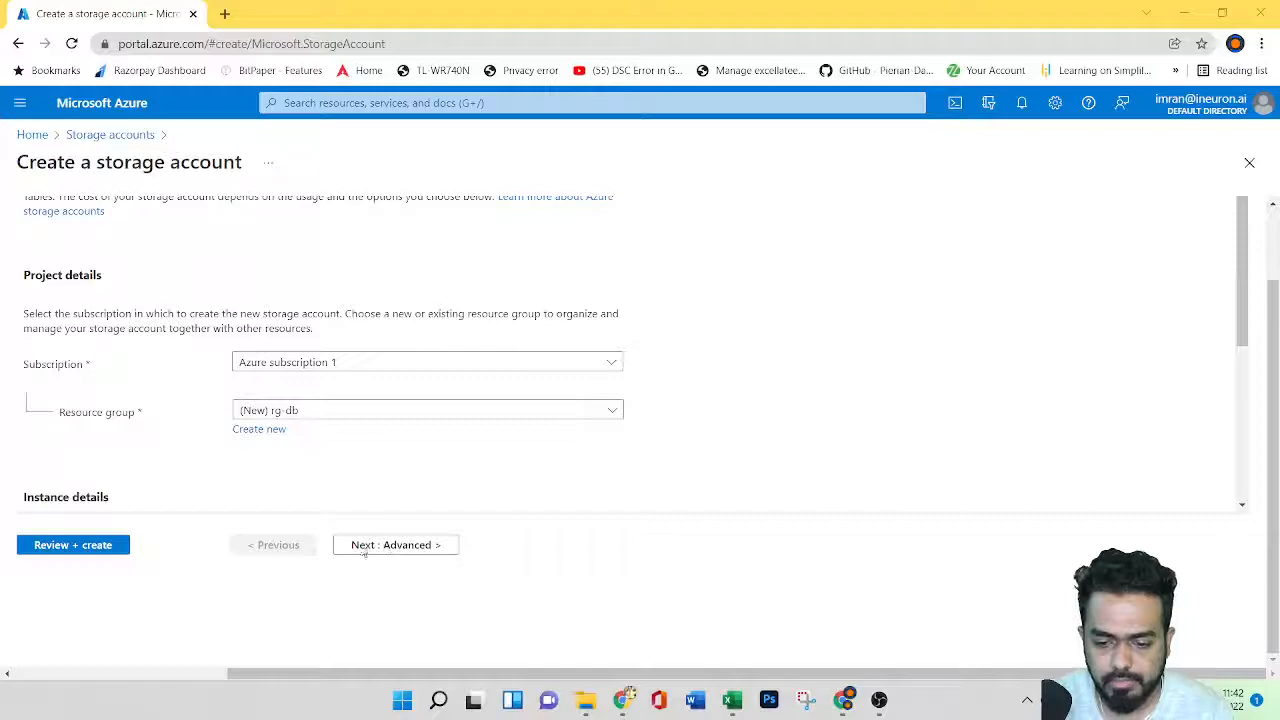
{"action": "scroll", "coordinate": [801, 372], "scroll_direction": "down", "scroll_amount": 3}
{"action": "scroll", "coordinate": [900, 317], "scroll_direction": "up", "scroll_amount": 3}
{"action": "scroll", "coordinate": [874, 443], "scroll_direction": "down", "scroll_amount": 3}
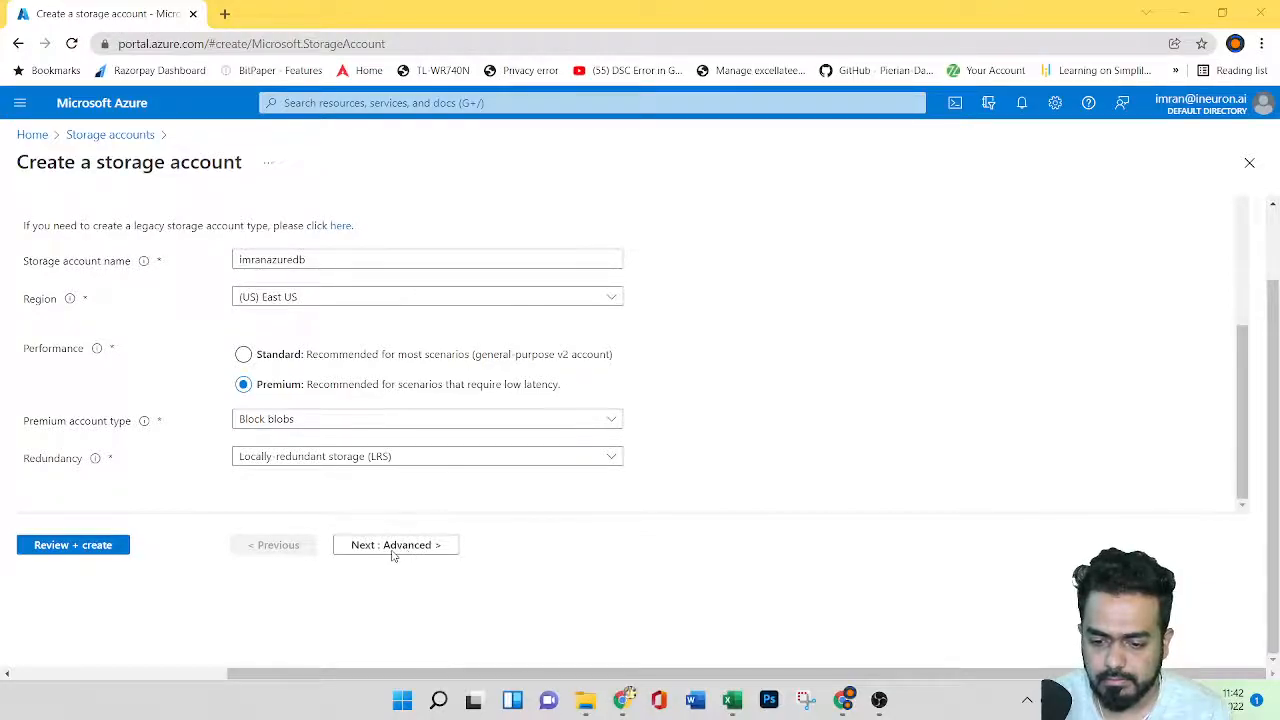
{"action": "scroll", "coordinate": [660, 415], "scroll_direction": "up", "scroll_amount": 3}
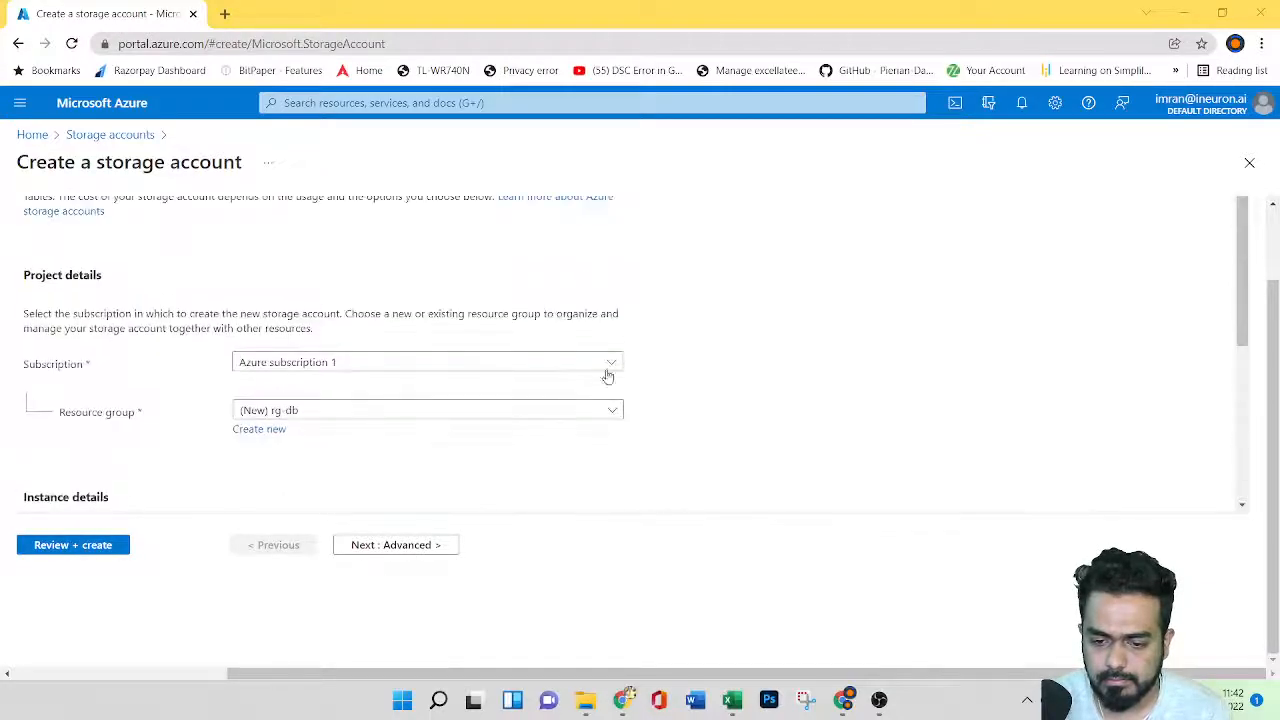
{"action": "scroll", "coordinate": [624, 384], "scroll_direction": "up", "scroll_amount": 2}
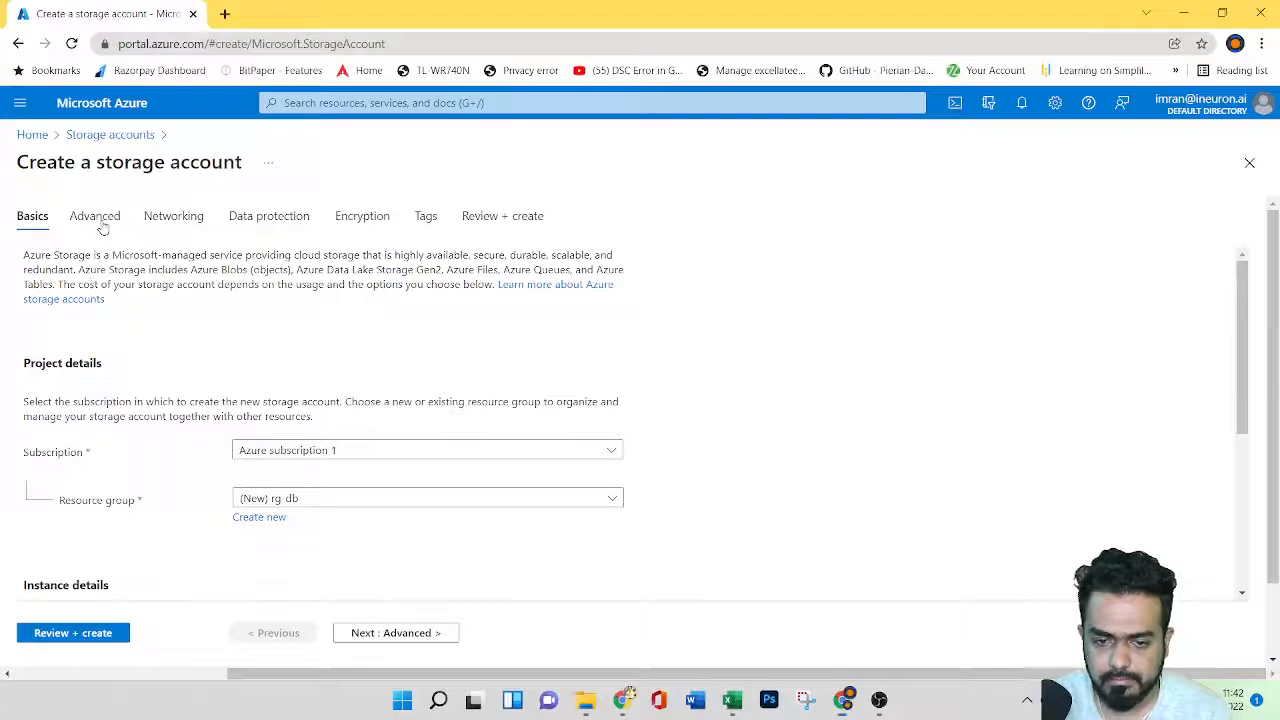
Enable the hierarchical namespace for Data Lake Storage Gen2 in the storage account's advanced settings.
{"action": "left_click", "coordinate": [100, 220]}
{"action": "scroll", "coordinate": [534, 423], "scroll_direction": "down", "scroll_amount": 2}
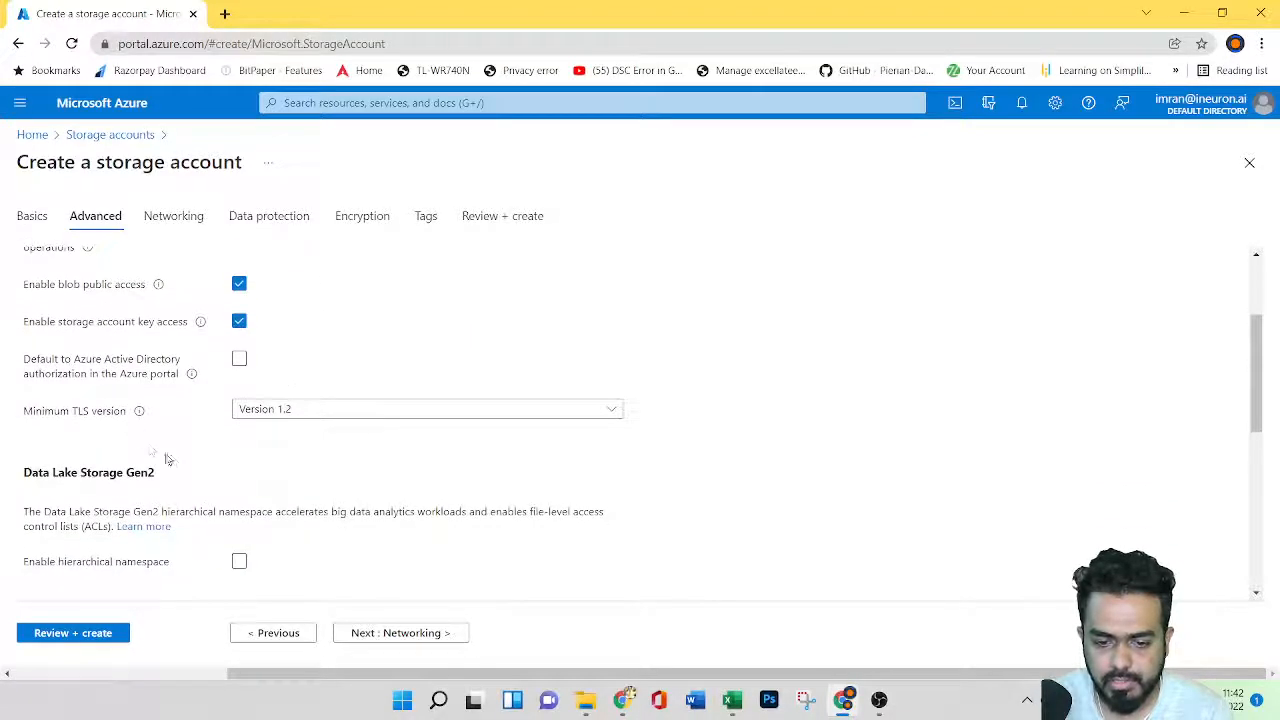
{"action": "scroll", "coordinate": [160, 457], "scroll_direction": "down", "scroll_amount": 2}
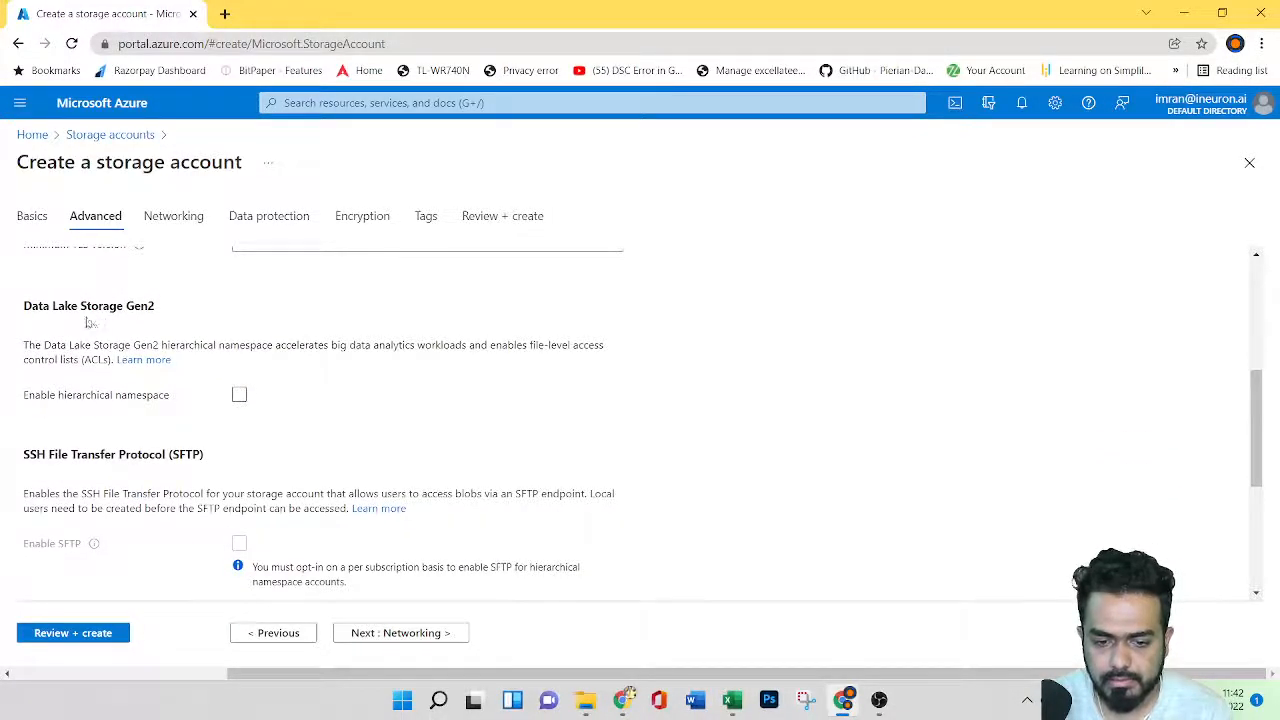
{"action": "scroll", "coordinate": [398, 385], "scroll_direction": "up", "scroll_amount": 2}
{"action": "scroll", "coordinate": [398, 385], "scroll_direction": "up", "scroll_amount": 2}
{"action": "scroll", "coordinate": [395, 383], "scroll_direction": "down", "scroll_amount": 4}
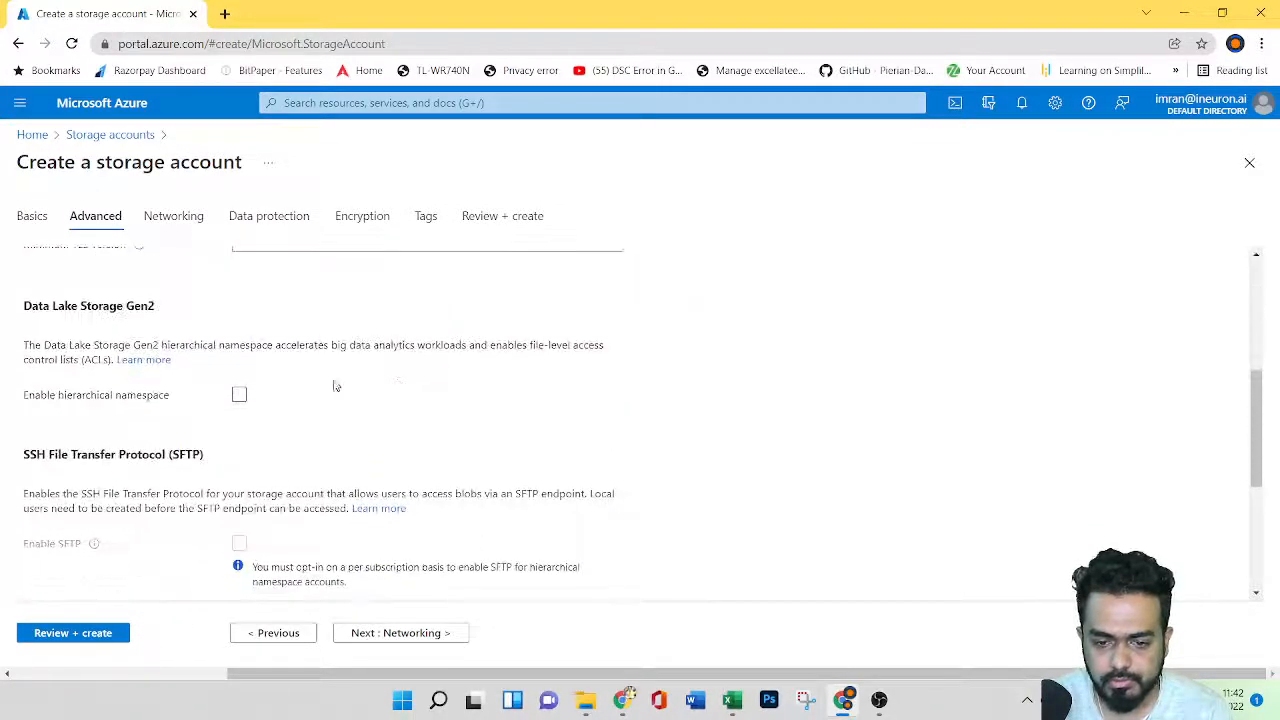
{"action": "left_click", "coordinate": [239, 395]}
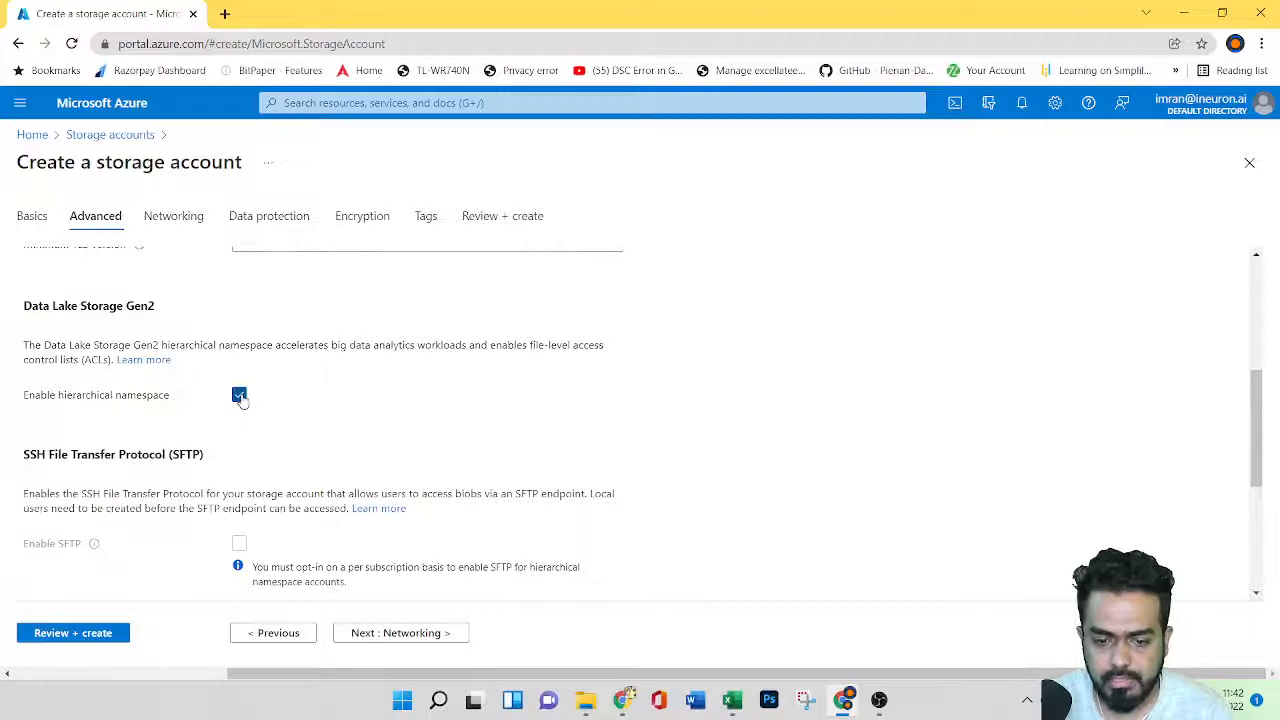
{"action": "left_click_drag", "start_coordinate": [54, 344], "coordinate": [167, 339]}
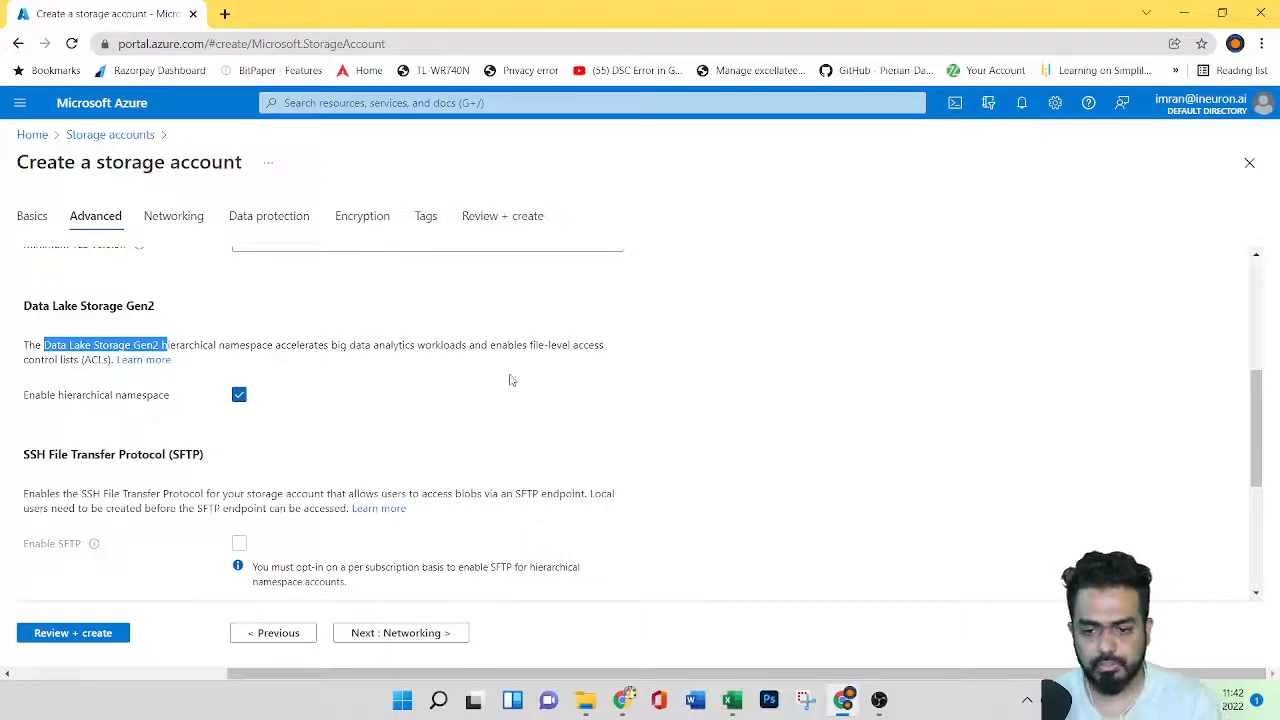
{"action": "scroll", "coordinate": [495, 380], "scroll_direction": "down", "scroll_amount": 3}
{"action": "scroll", "coordinate": [232, 398], "scroll_direction": "up", "scroll_amount": 3}
{"action": "scroll", "coordinate": [397, 413], "scroll_direction": "down", "scroll_amount": 3}
{"action": "scroll", "coordinate": [397, 415], "scroll_direction": "up", "scroll_amount": 5}
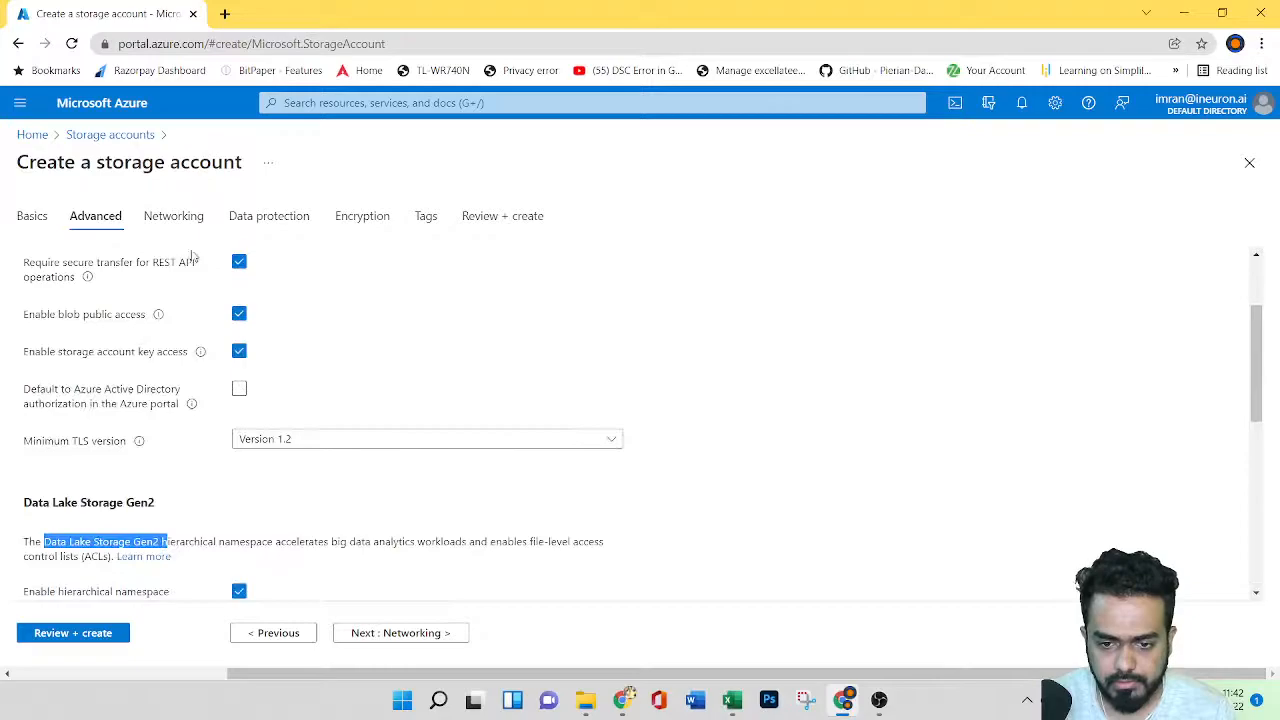
Set the storage account's network connectivity method to Public endpoint (selected networks).
{"action": "left_click", "coordinate": [180, 222]}
{"action": "left_click", "coordinate": [268, 220]}
{"action": "left_click", "coordinate": [183, 224]}
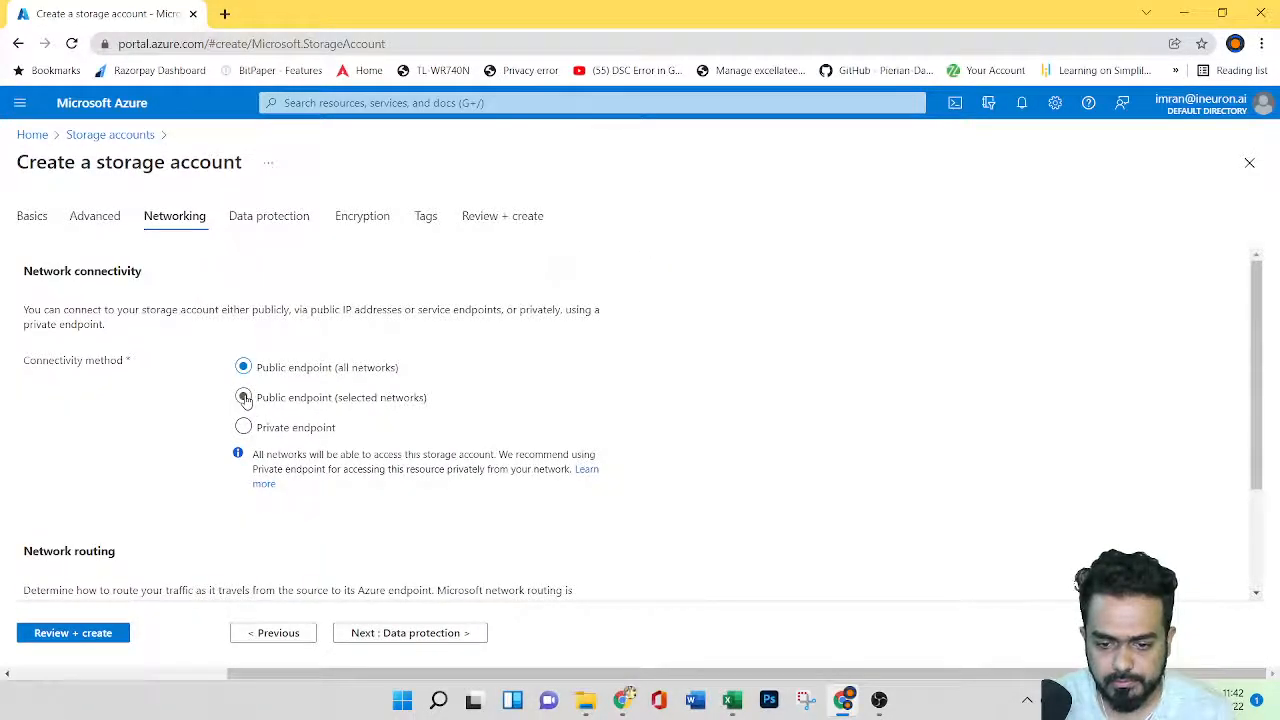
{"action": "left_click", "coordinate": [243, 397]}
{"action": "scroll", "coordinate": [440, 465], "scroll_direction": "down", "scroll_amount": 3}
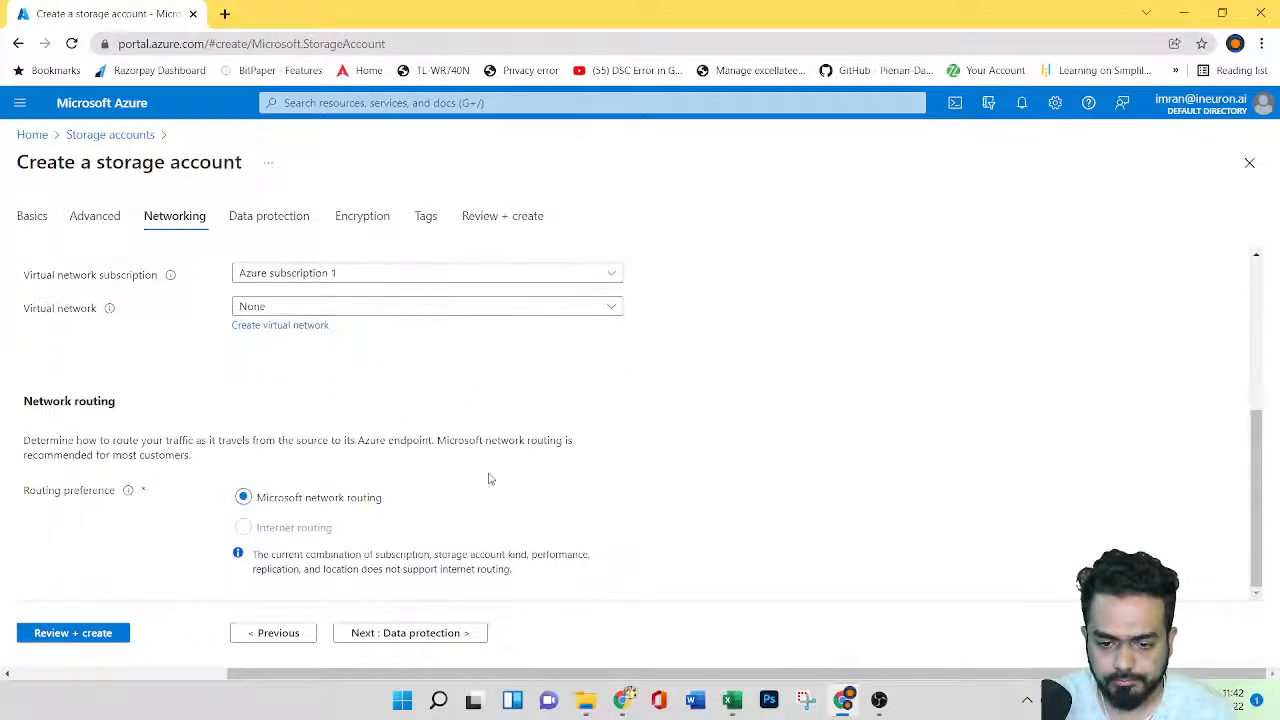
Keep the default data protection, encryption and tag settings, and create the storage account from the final review.
{"action": "left_click", "coordinate": [291, 222]}
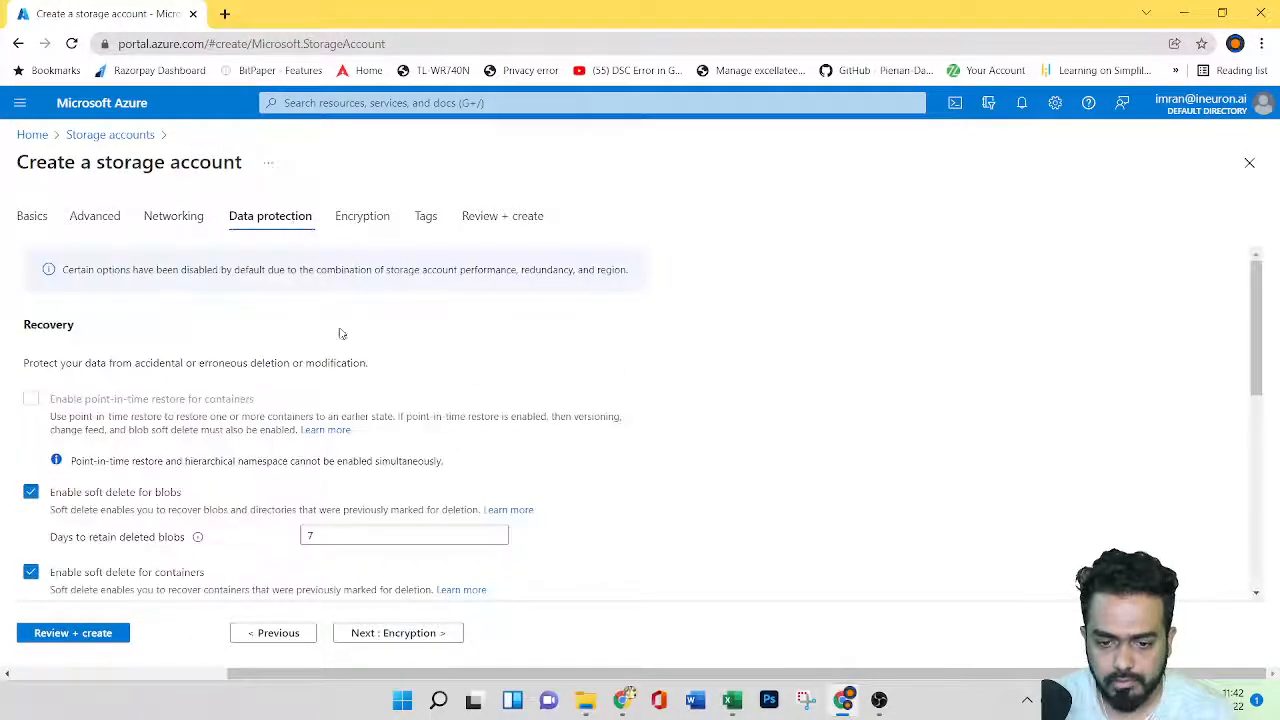
{"action": "scroll", "coordinate": [323, 305], "scroll_direction": "down", "scroll_amount": 5}
{"action": "left_click", "coordinate": [367, 220]}
{"action": "left_click", "coordinate": [419, 222]}
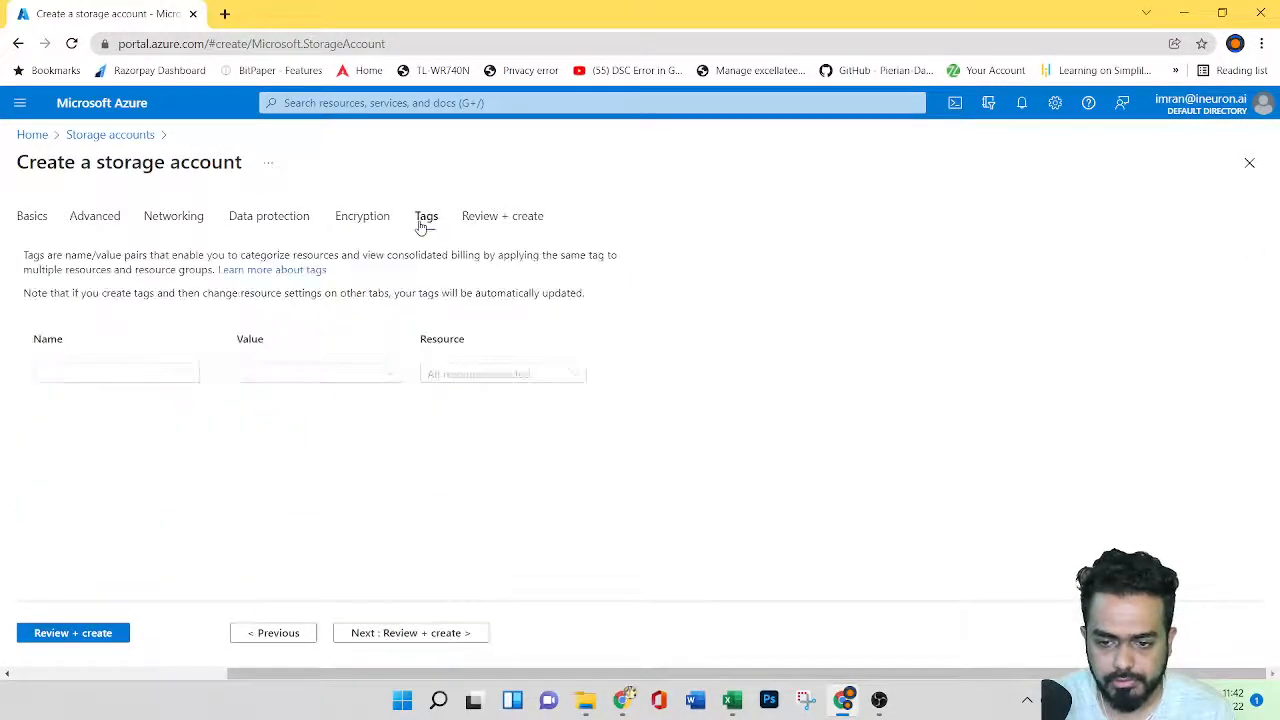
{"action": "left_click", "coordinate": [513, 218]}
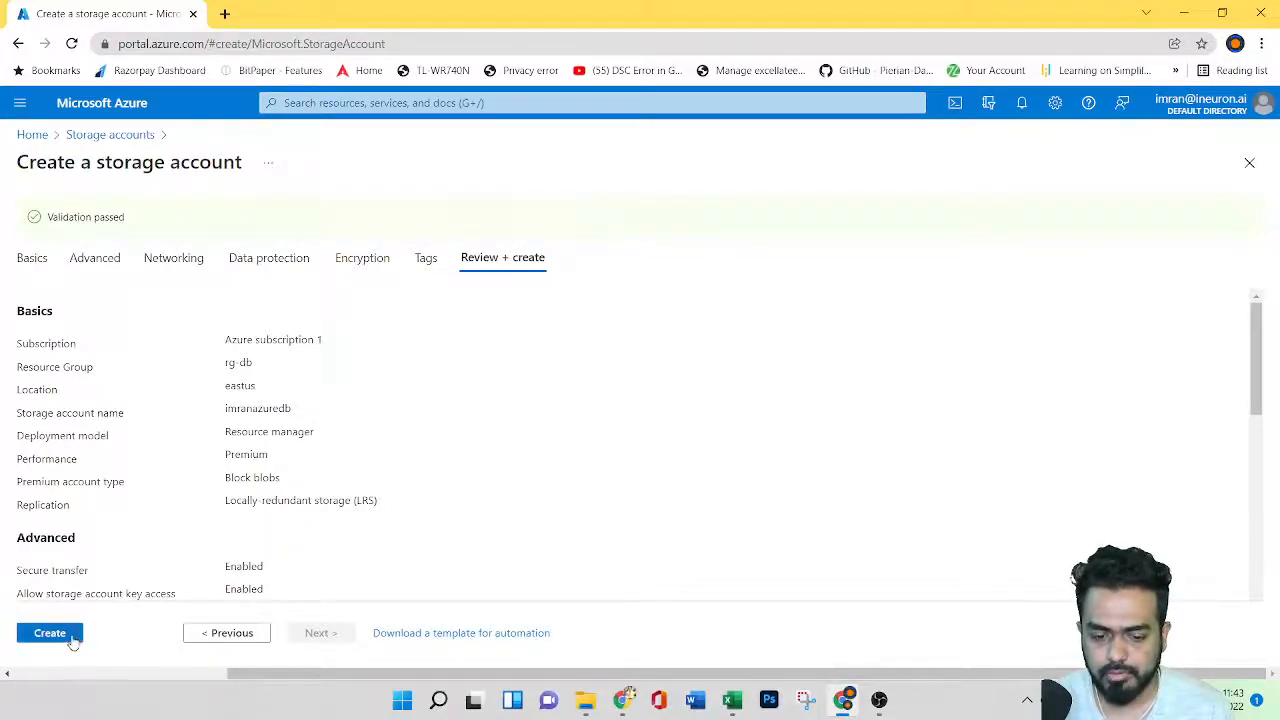
{"action": "left_click", "coordinate": [73, 640]}
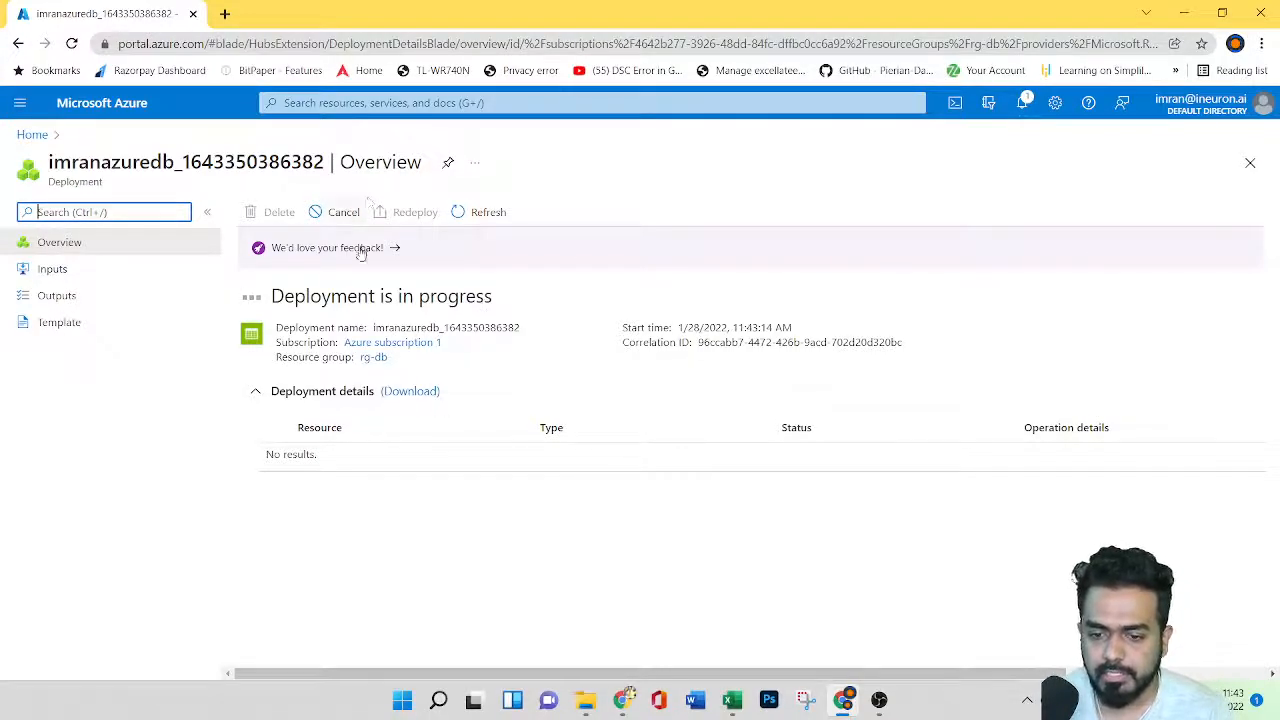
Open the portal home page in a new browser tab and go to the Azure Databricks service.
{"action": "right_click", "coordinate": [100, 104]}
{"action": "left_click", "coordinate": [130, 120]}
{"action": "left_click", "coordinate": [287, 10]}
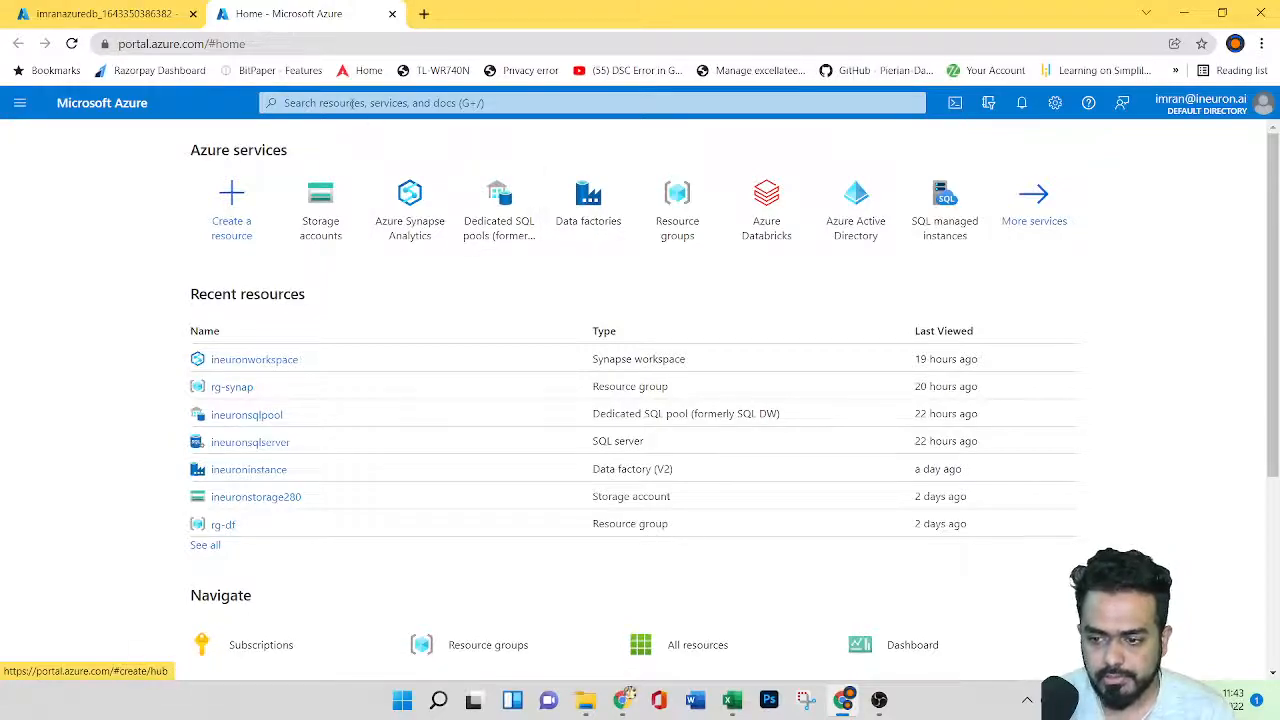
{"action": "mouse_move", "coordinate": [779, 233]}
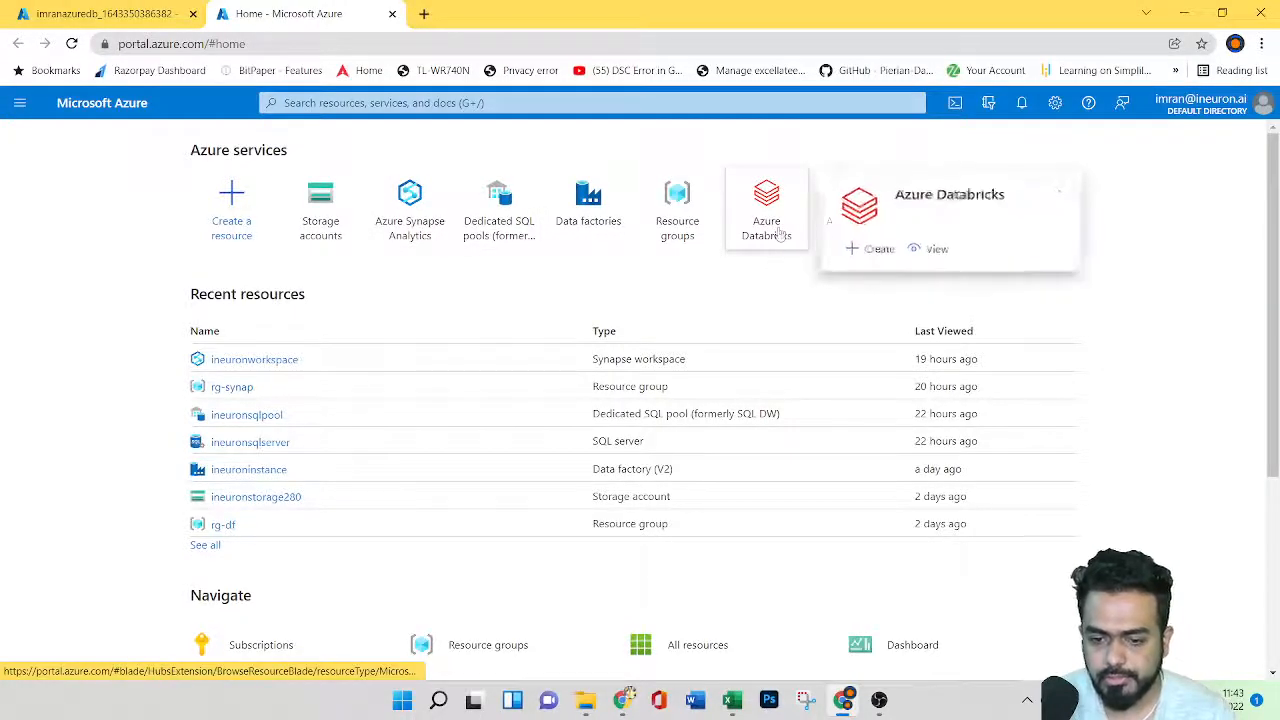
{"action": "left_click", "coordinate": [19, 102]}
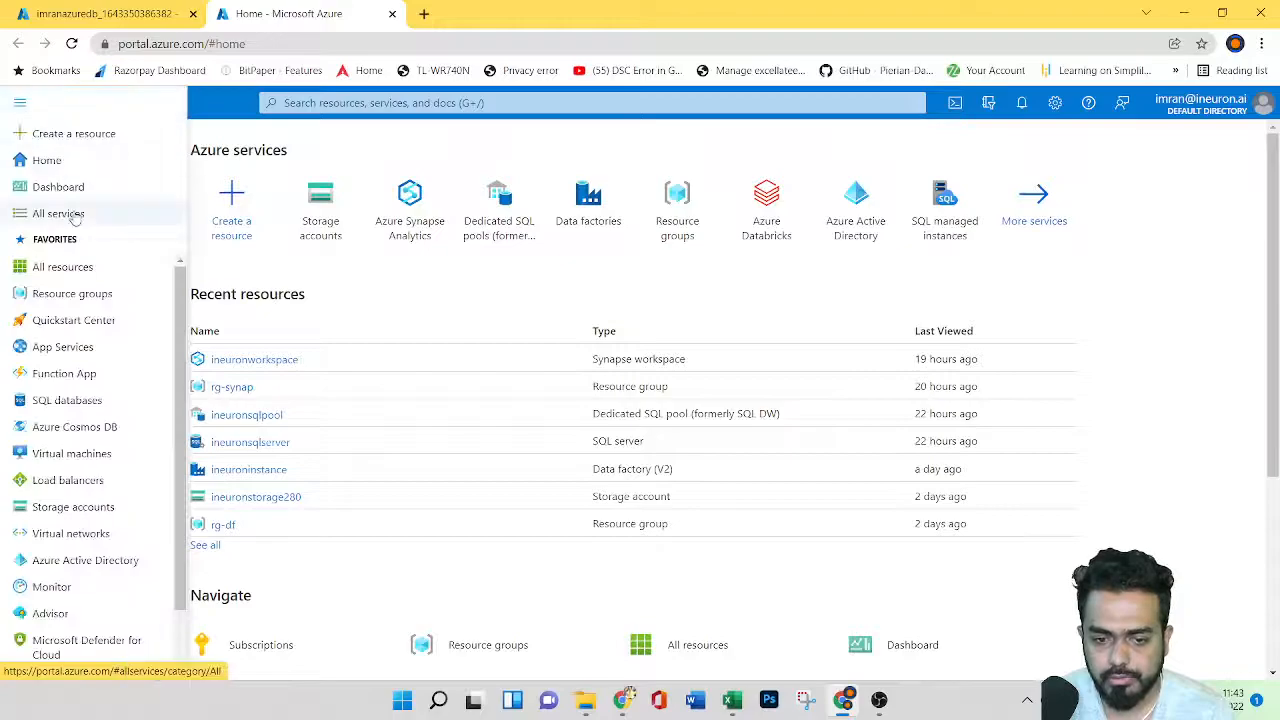
{"action": "left_click", "coordinate": [770, 245]}
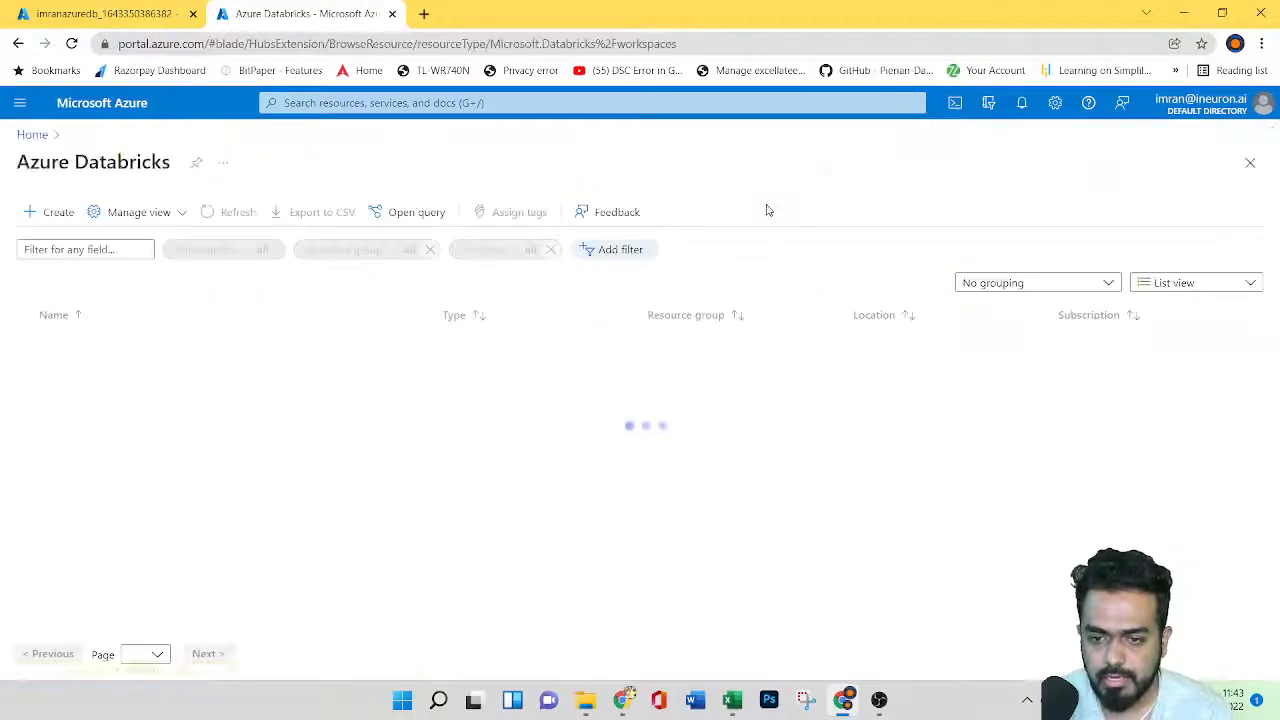
Start creating an Azure Databricks workspace in resource group rg-db and enter imran280 as the workspace name.
{"action": "left_click", "coordinate": [18, 248]}
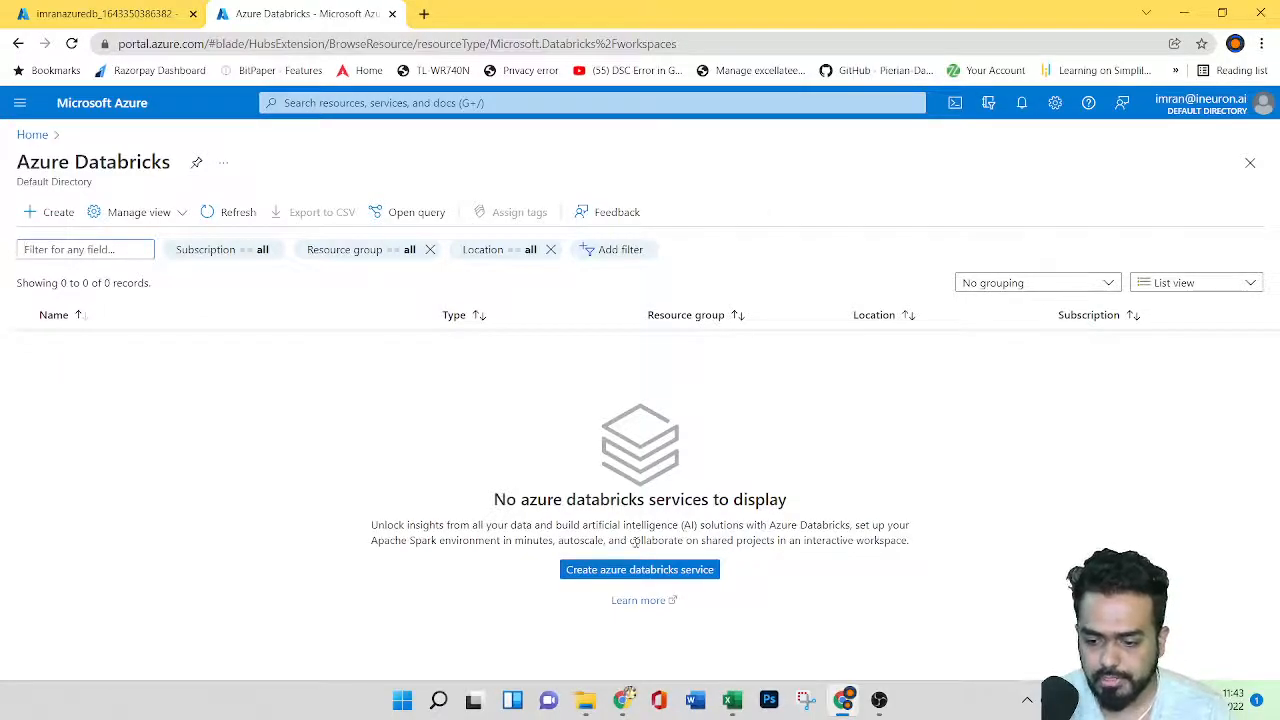
{"action": "left_click", "coordinate": [40, 217]}
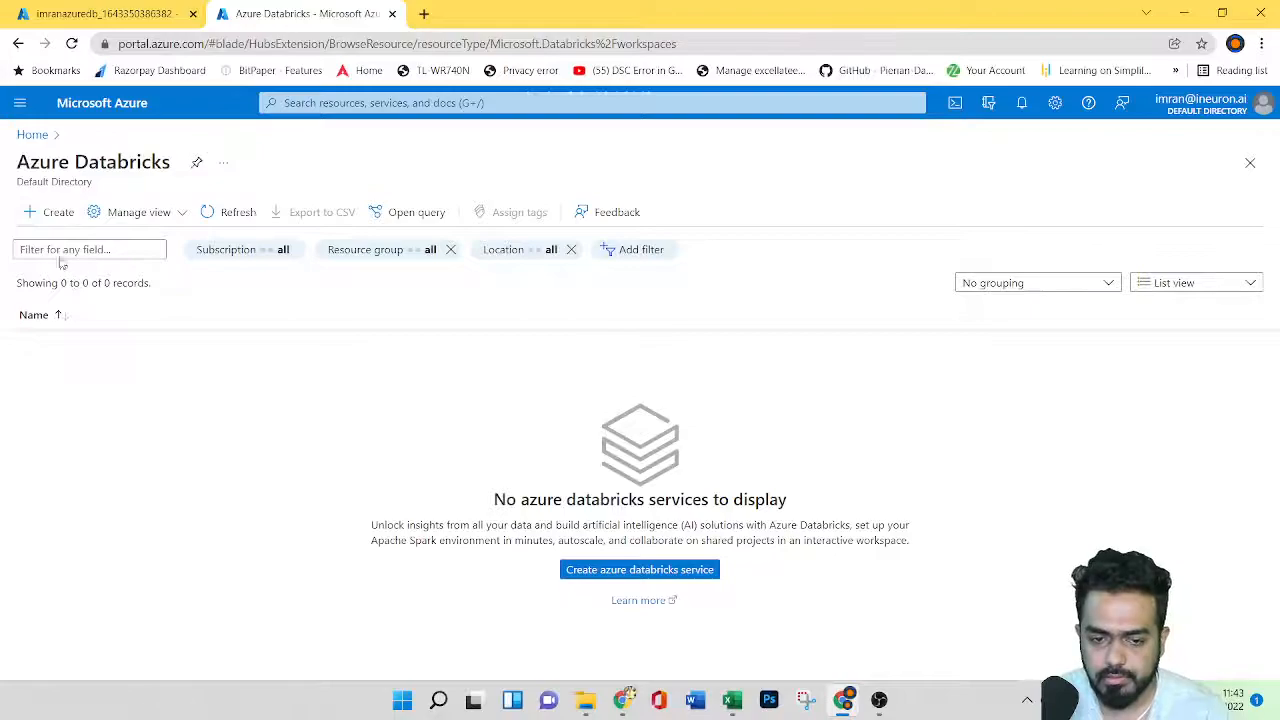
{"action": "left_click", "coordinate": [57, 211]}
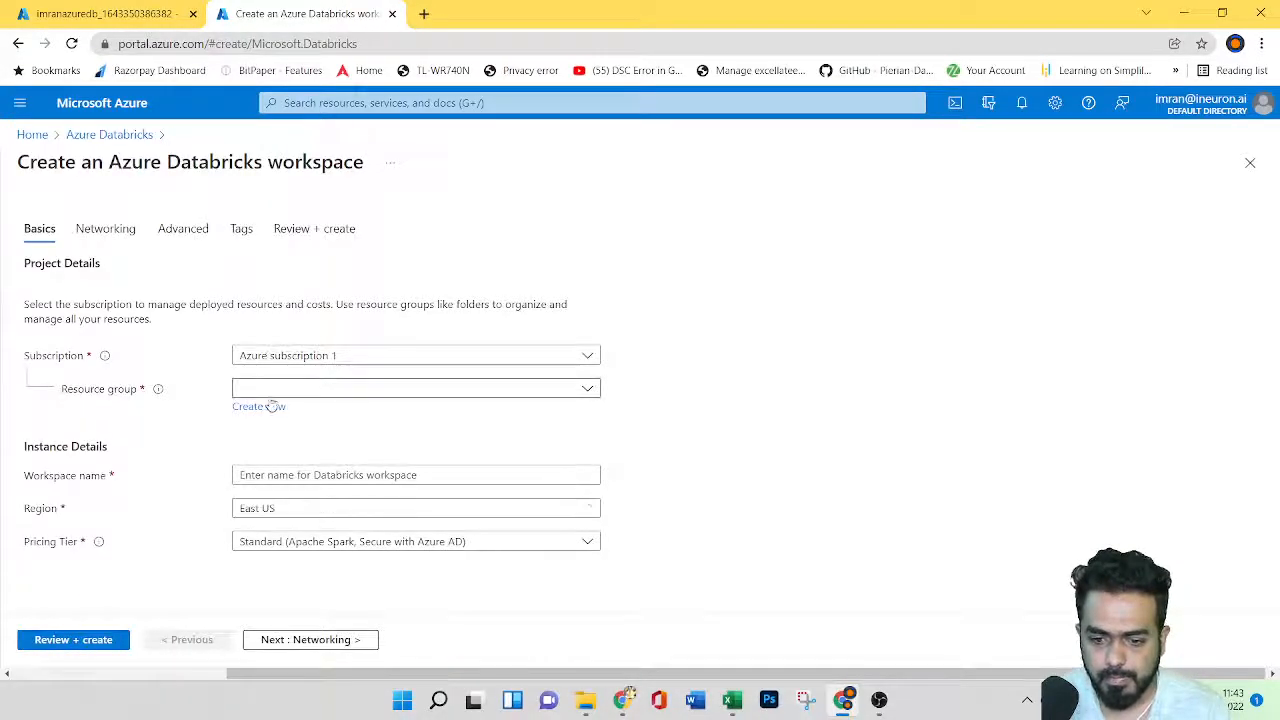
{"action": "left_click", "coordinate": [378, 393]}
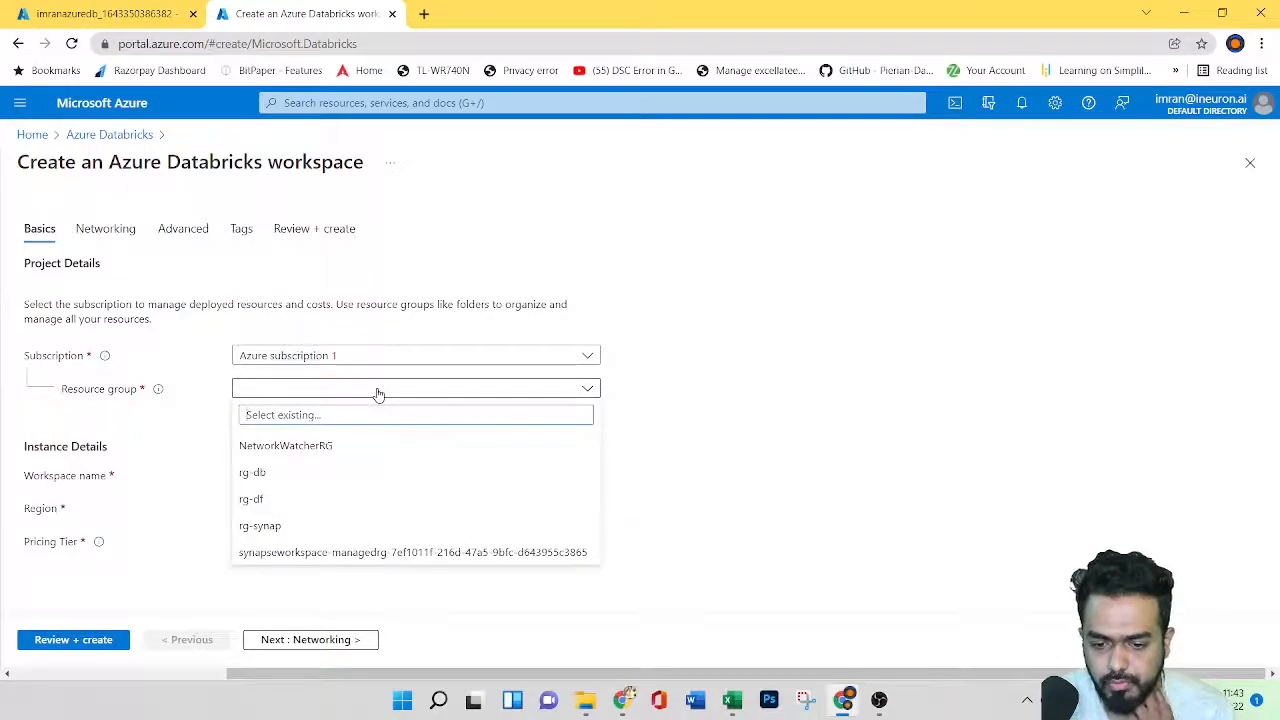
{"action": "left_click", "coordinate": [336, 478]}
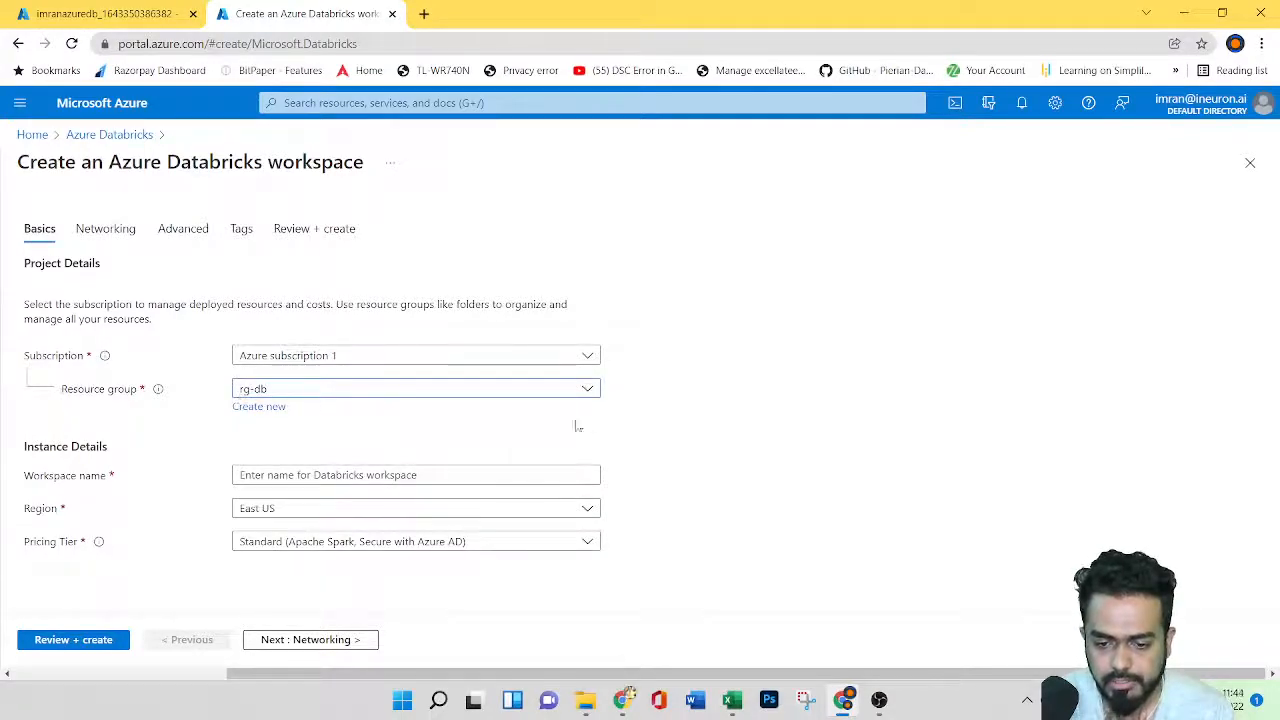
{"action": "left_click", "coordinate": [303, 476]}
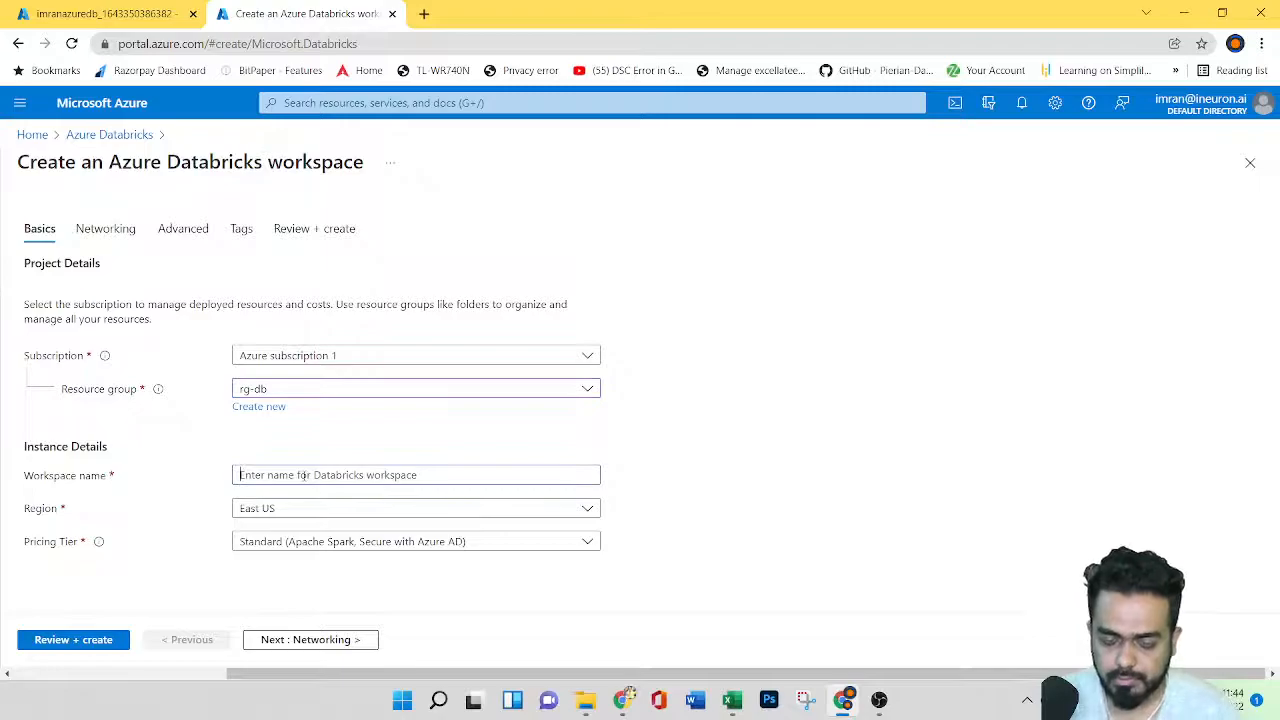
{"action": "type", "text": "imran280"}
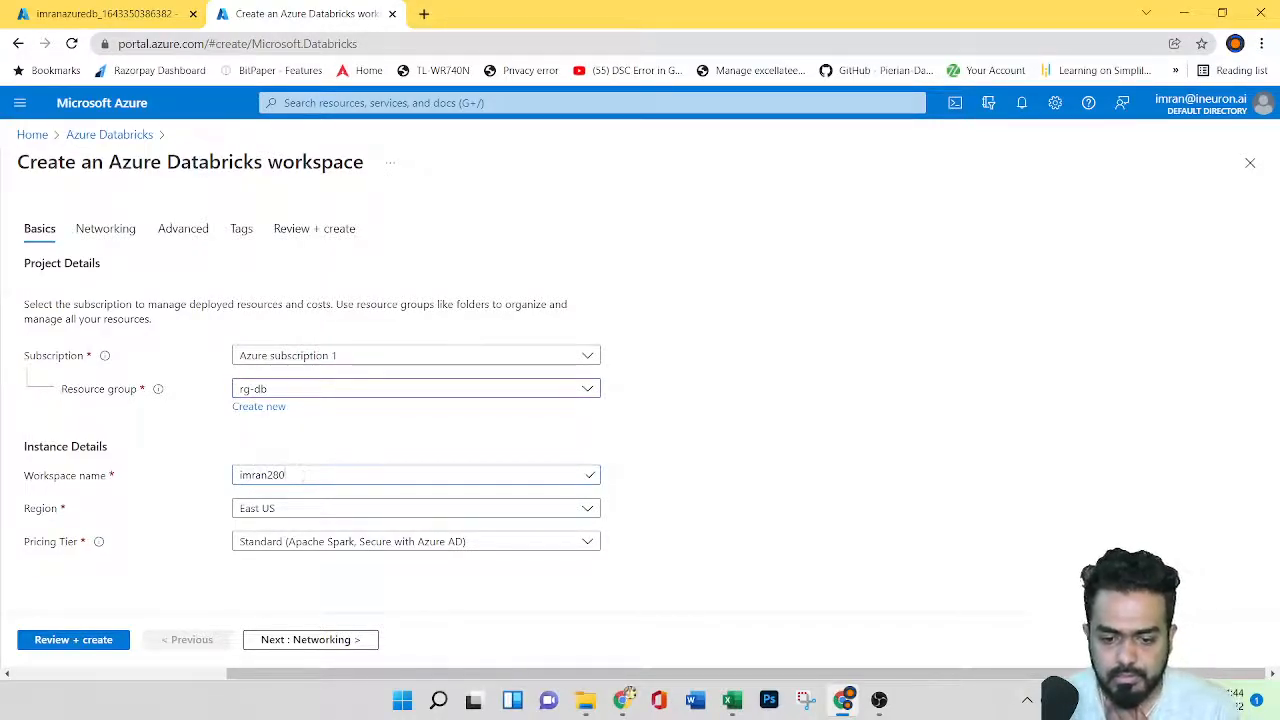
Return to the finished storage account deployment, go to the imranazuredb resource and review its overview properties.
{"action": "left_click", "coordinate": [86, 12]}
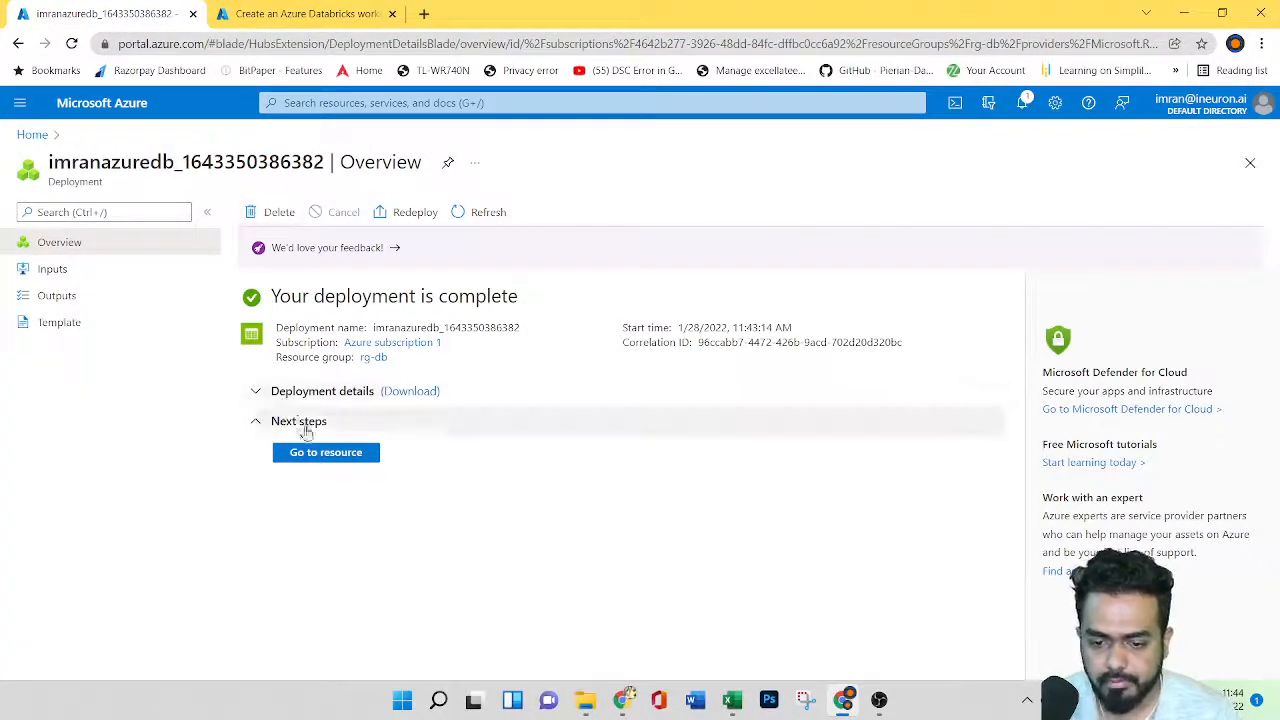
{"action": "left_click", "coordinate": [324, 456]}
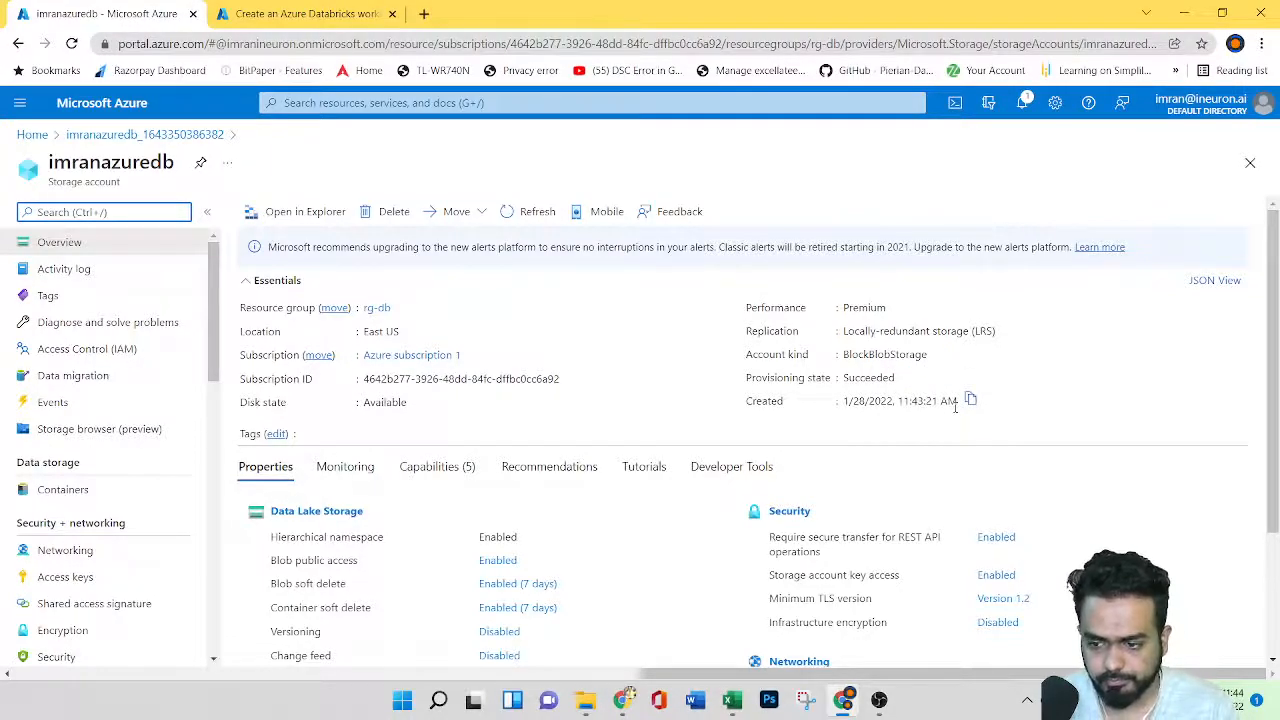
{"action": "scroll", "coordinate": [694, 480], "scroll_direction": "down", "scroll_amount": 2}
{"action": "scroll", "coordinate": [697, 480], "scroll_direction": "up", "scroll_amount": 2}
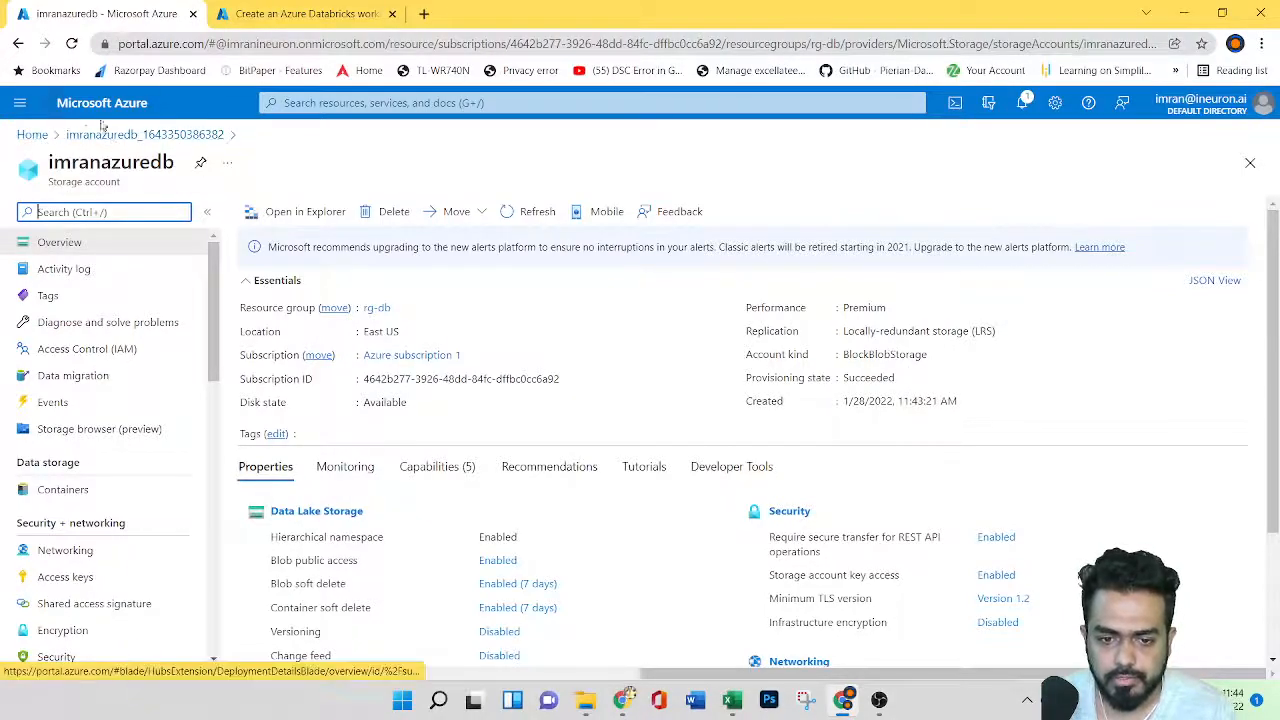
Go to the storage accounts list and compare the performance and account kind of imranazuredb with those of ineuron280.
{"action": "left_click", "coordinate": [32, 134]}
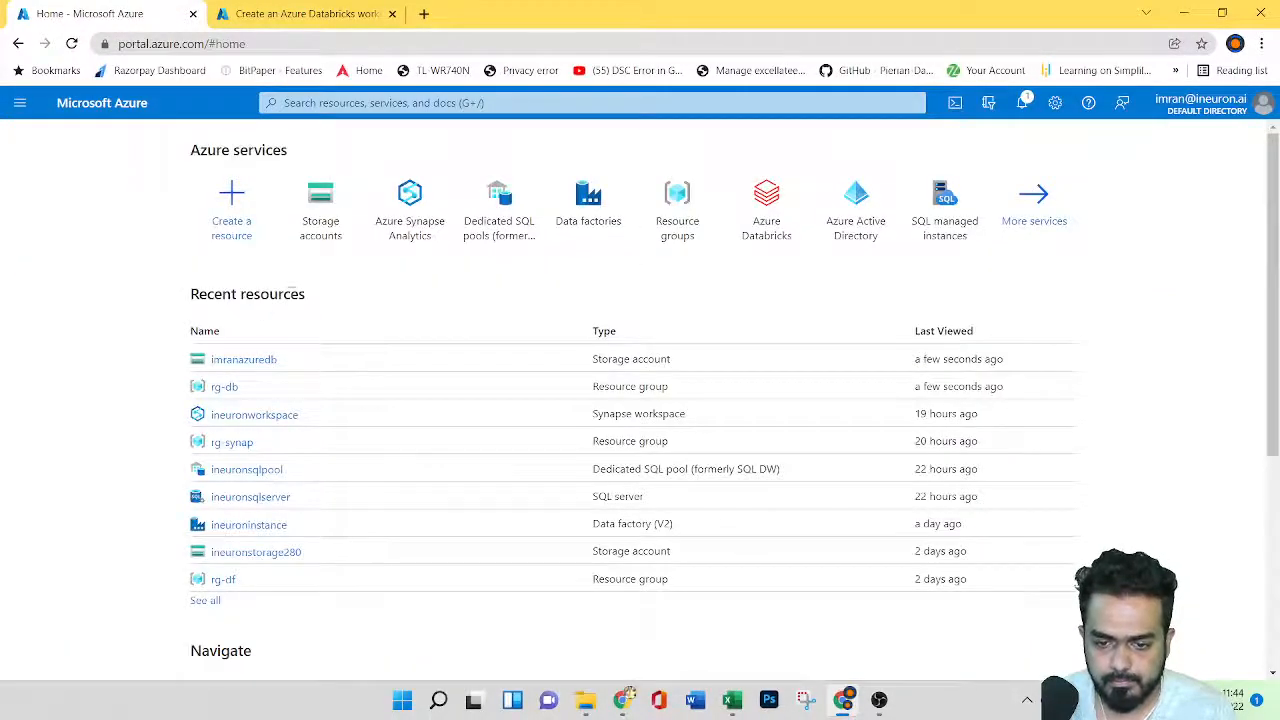
{"action": "left_click", "coordinate": [335, 200]}
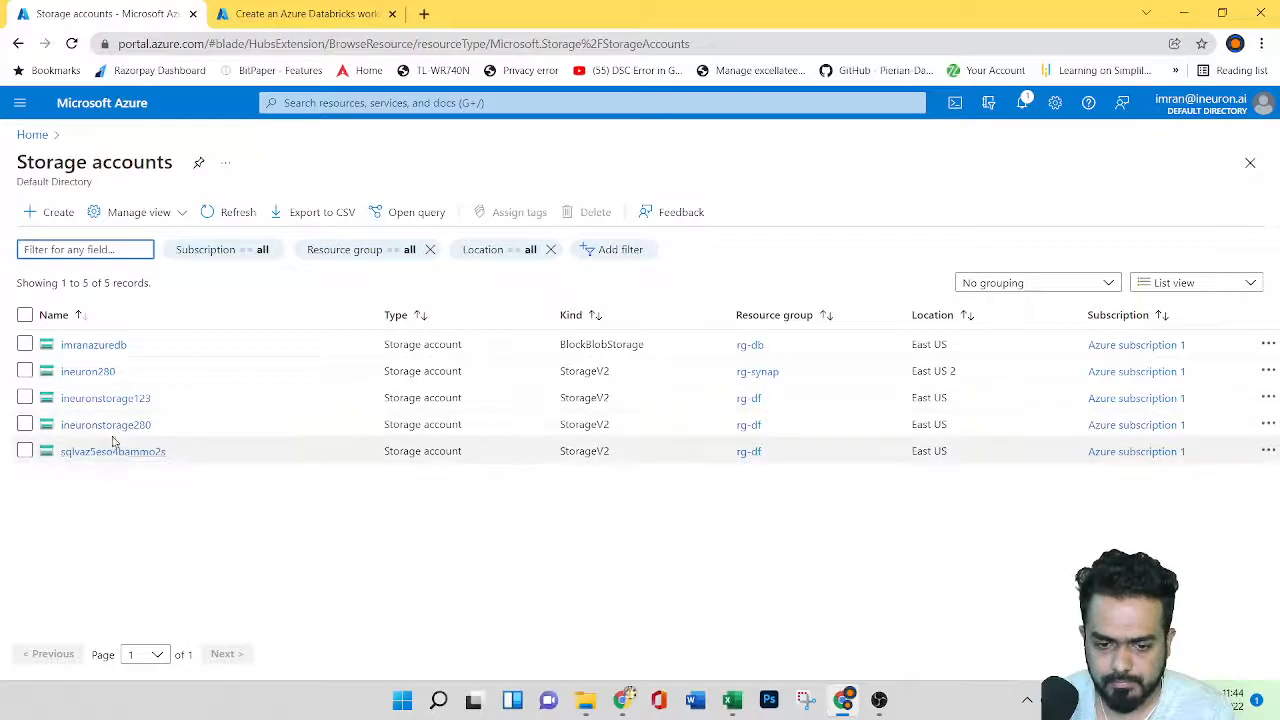
{"action": "left_click", "coordinate": [97, 348]}
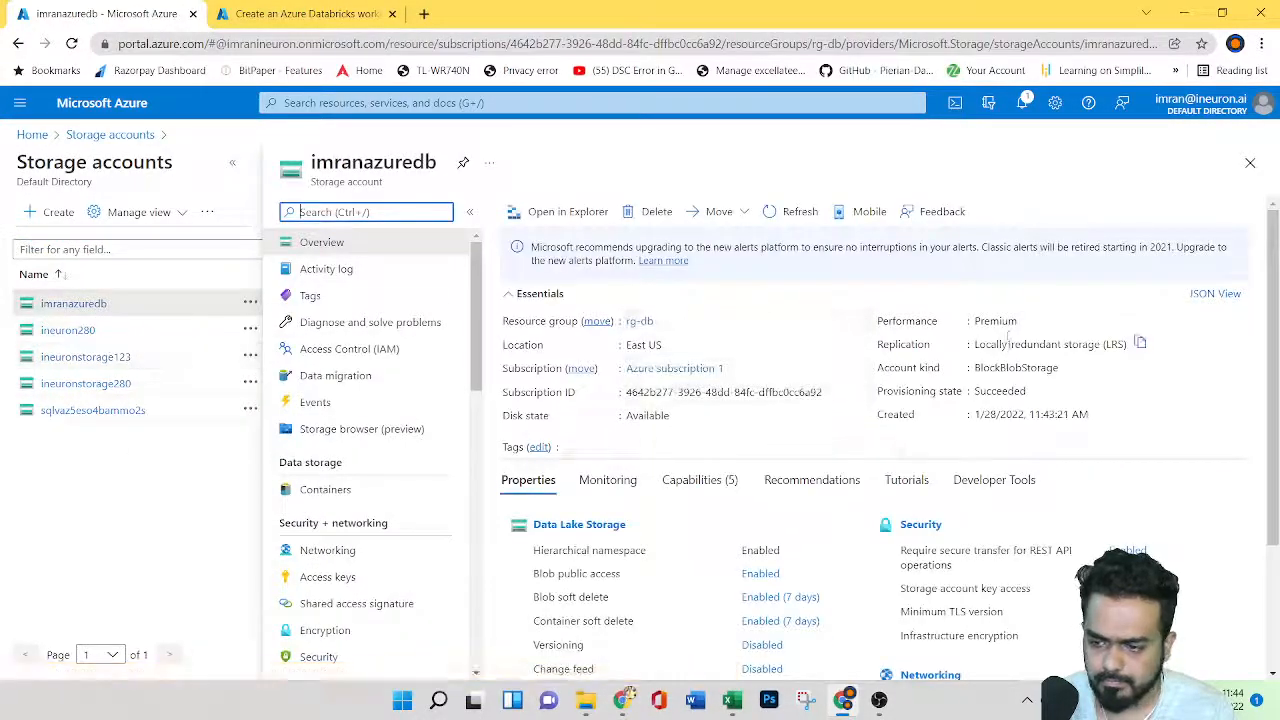
{"action": "left_click", "coordinate": [75, 333]}
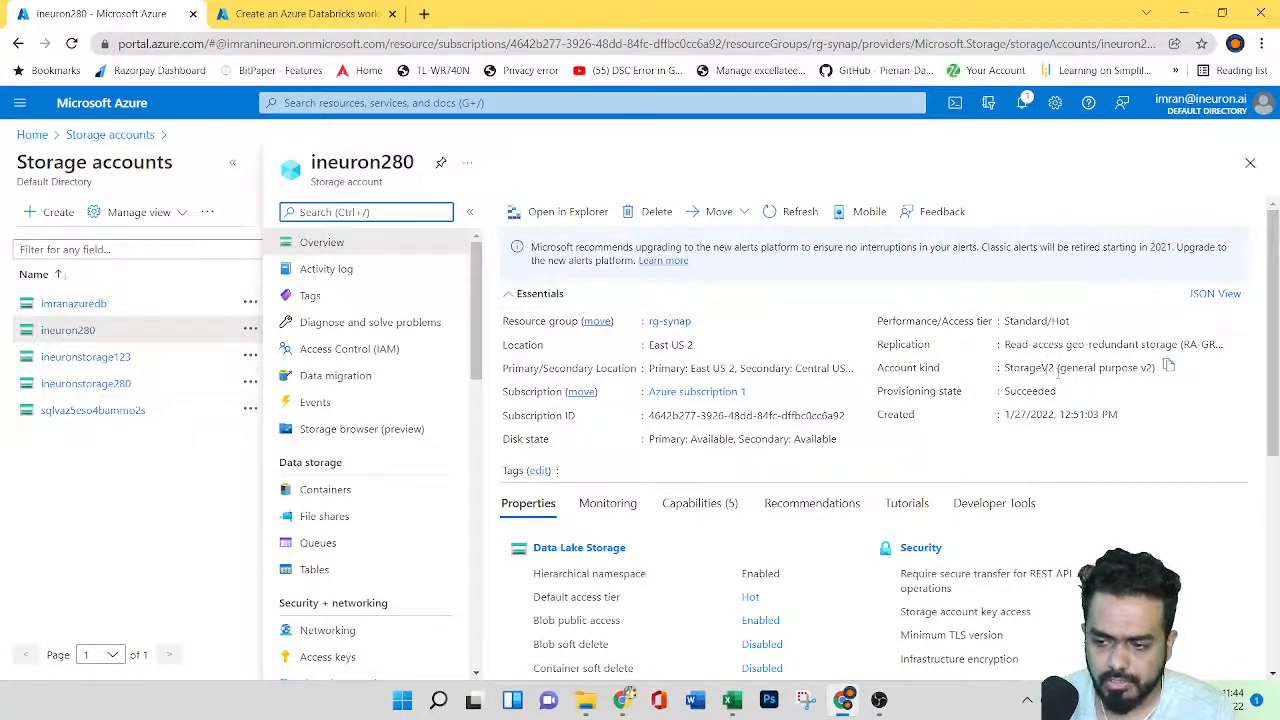
{"action": "left_click", "coordinate": [73, 303]}
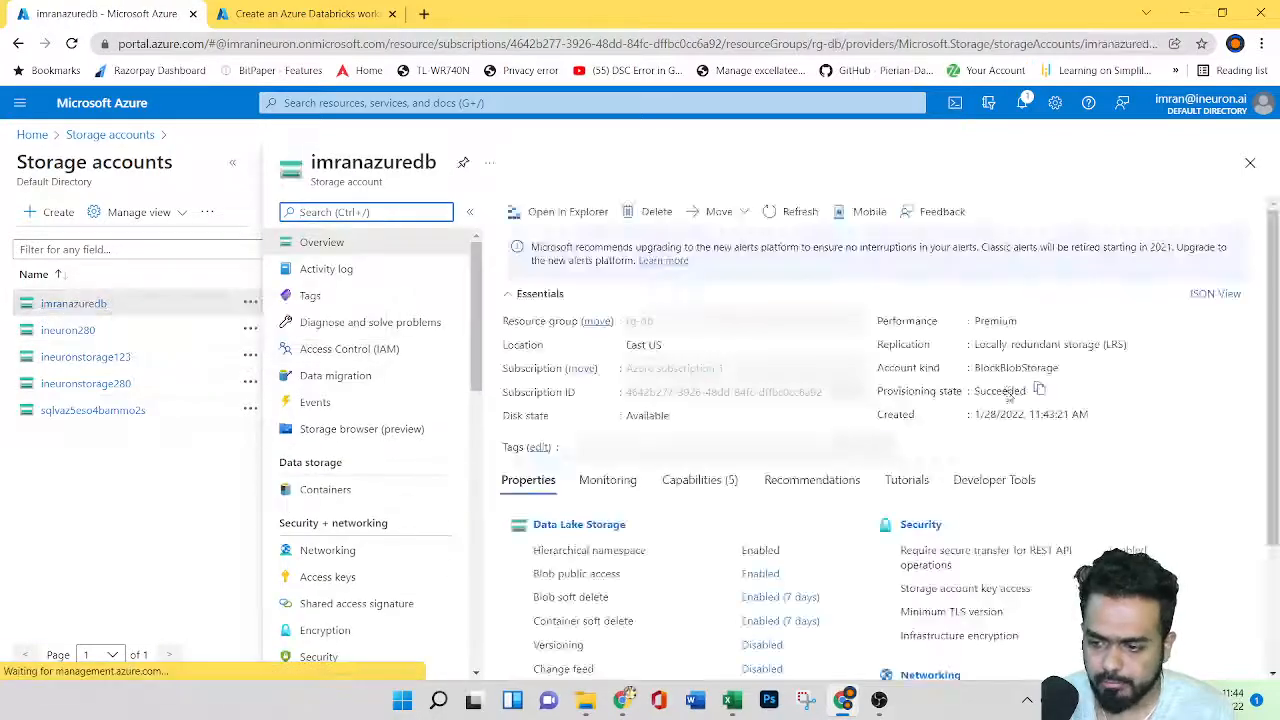
{"action": "left_click_drag", "start_coordinate": [983, 368], "coordinate": [1050, 368]}
{"action": "left_click", "coordinate": [1057, 369]}
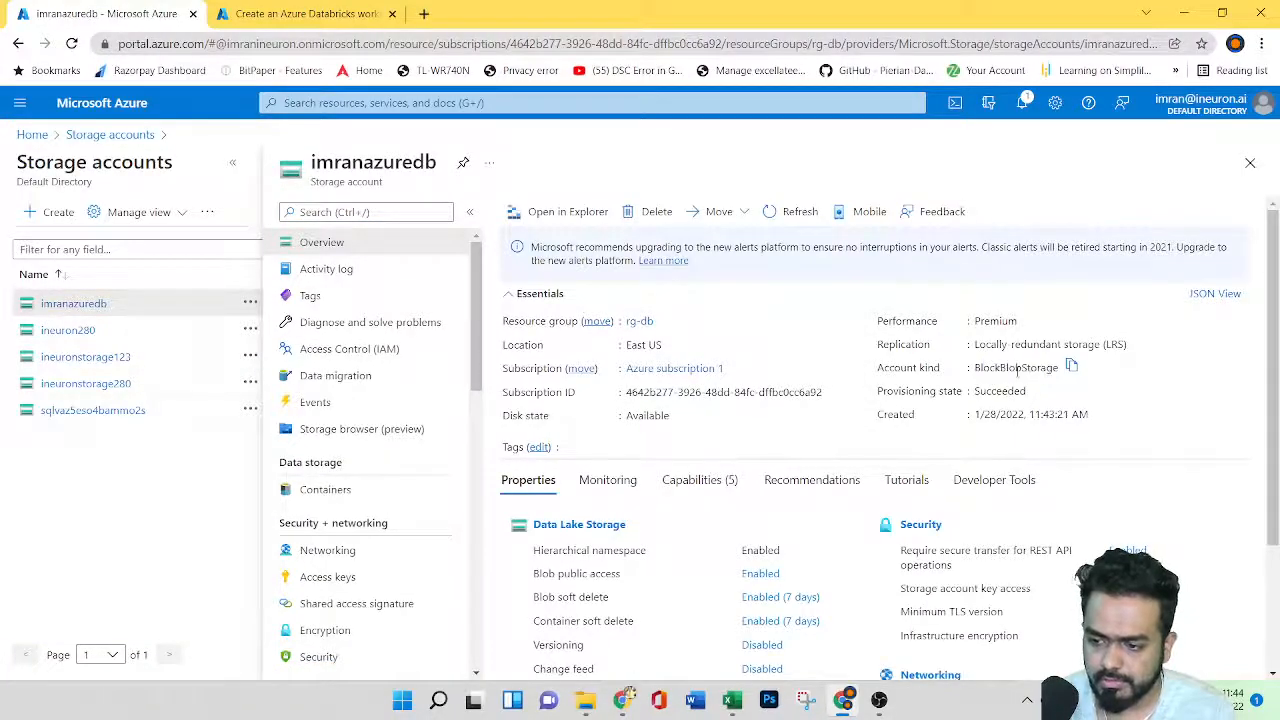
Delete the imranazuredb storage account from the storage accounts list, confirming the deletion with "yes".
{"action": "left_click", "coordinate": [1249, 162]}
{"action": "left_click", "coordinate": [26, 345]}
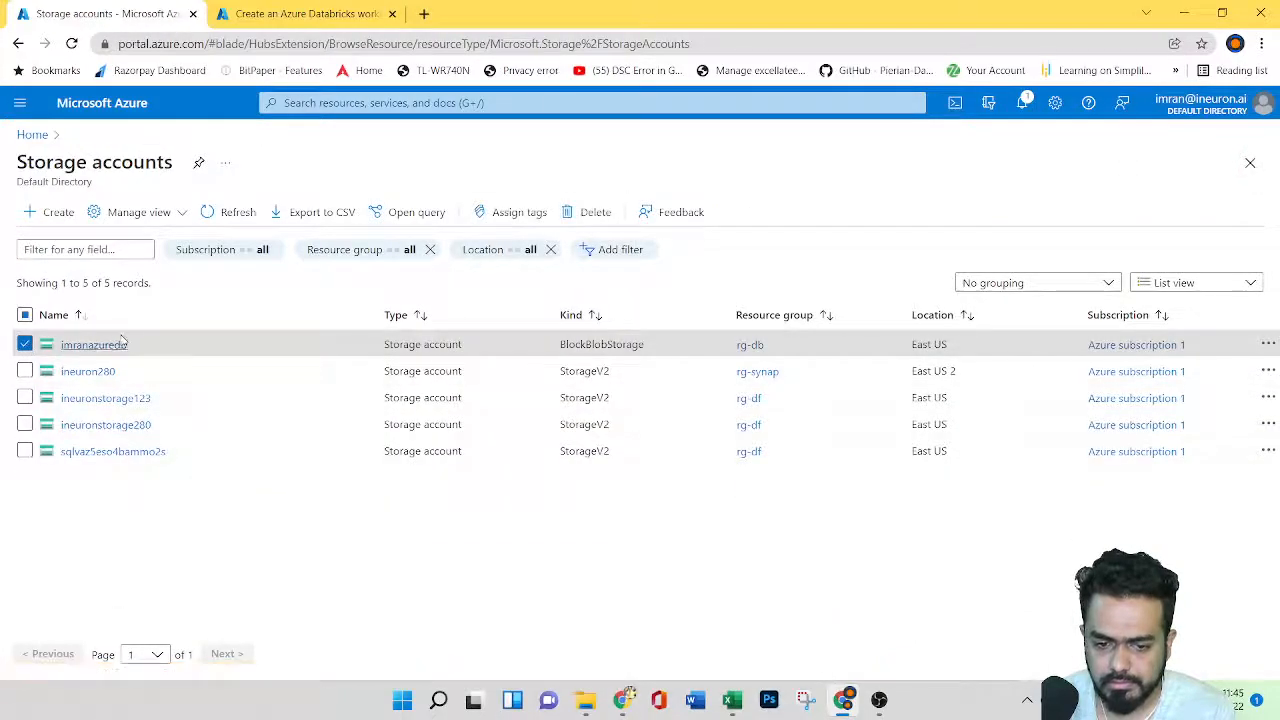
{"action": "left_click", "coordinate": [594, 212]}
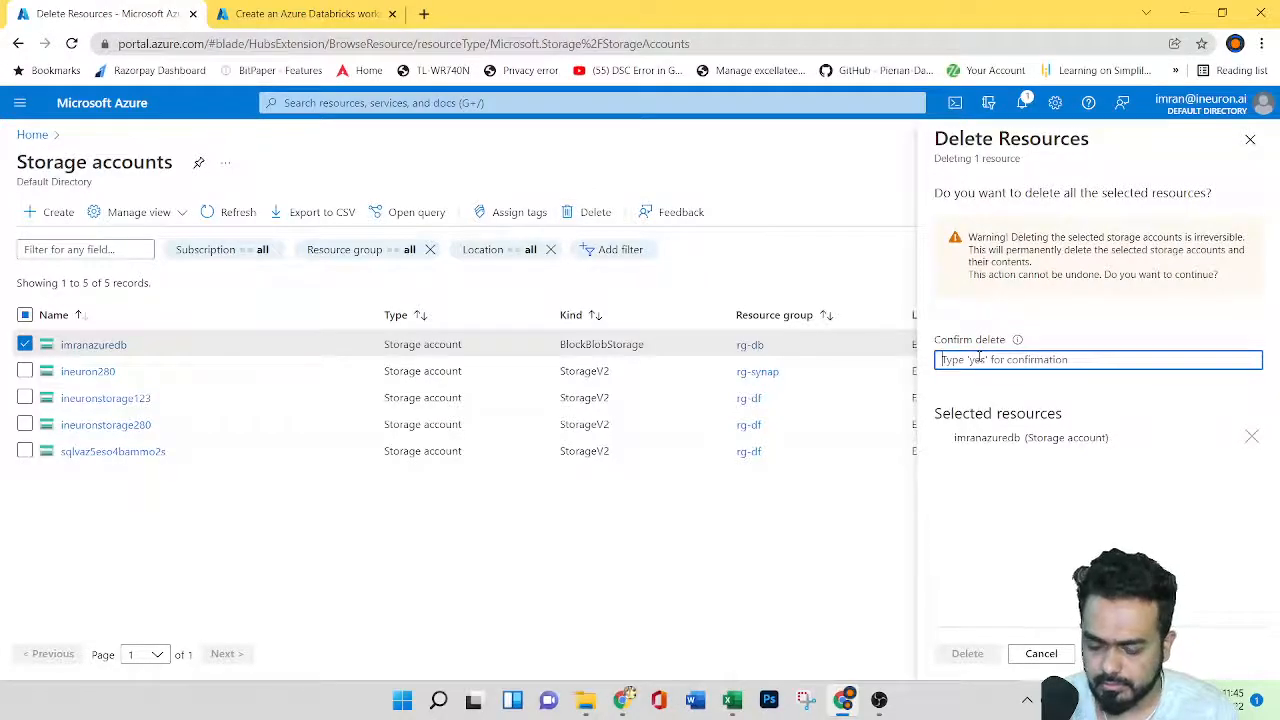
{"action": "type", "text": "yes"}
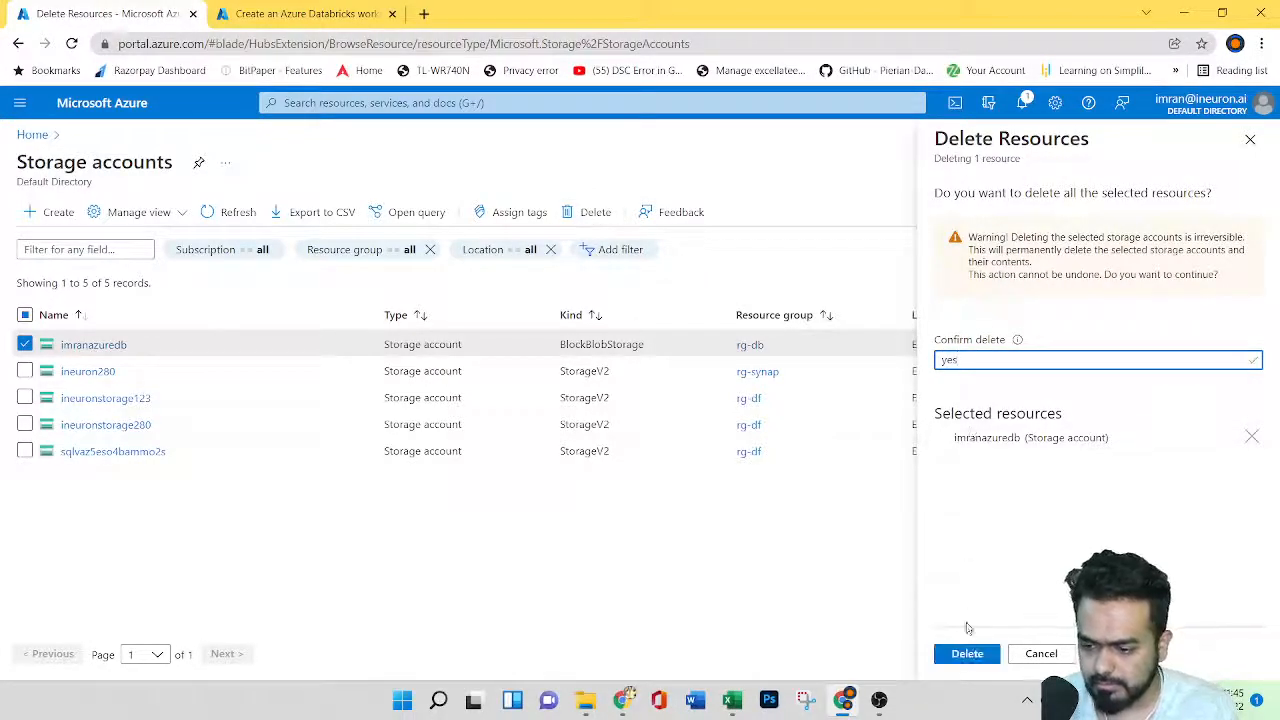
{"action": "left_click", "coordinate": [966, 653]}
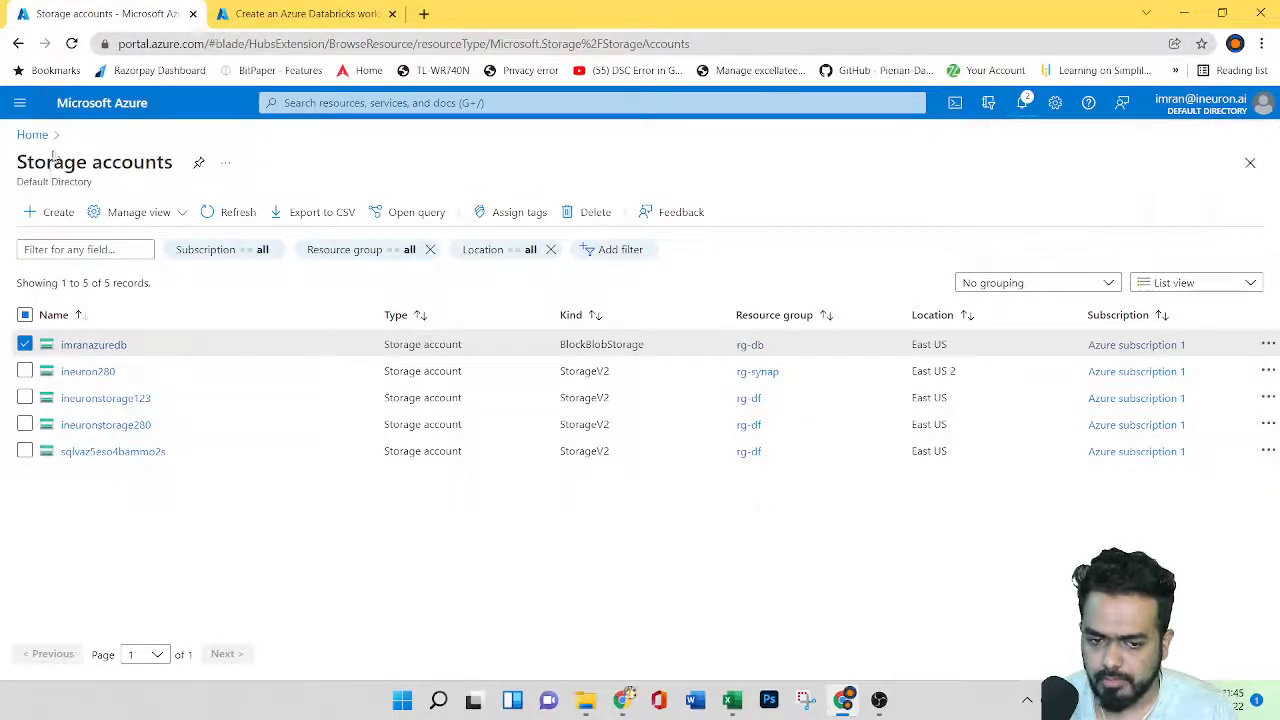
Start creating a new storage account in resource group rg-db and name it imrandl280.
{"action": "left_click", "coordinate": [52, 212]}
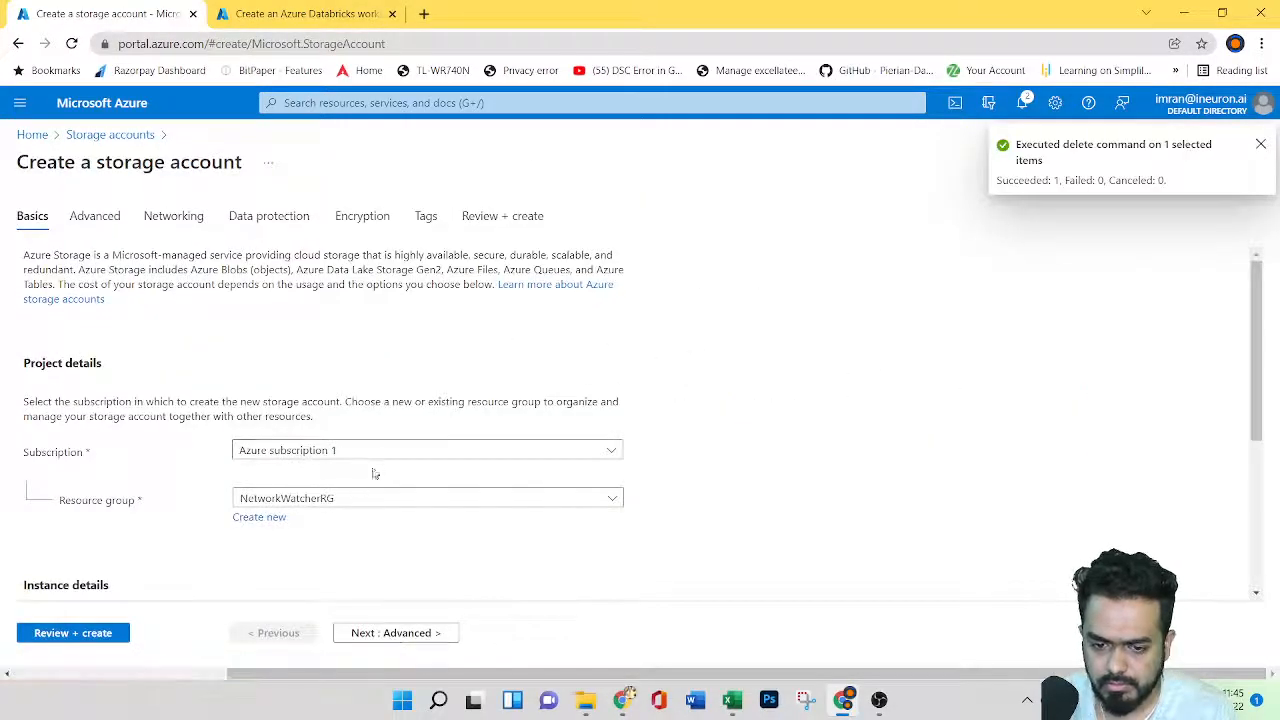
{"action": "left_click", "coordinate": [346, 499]}
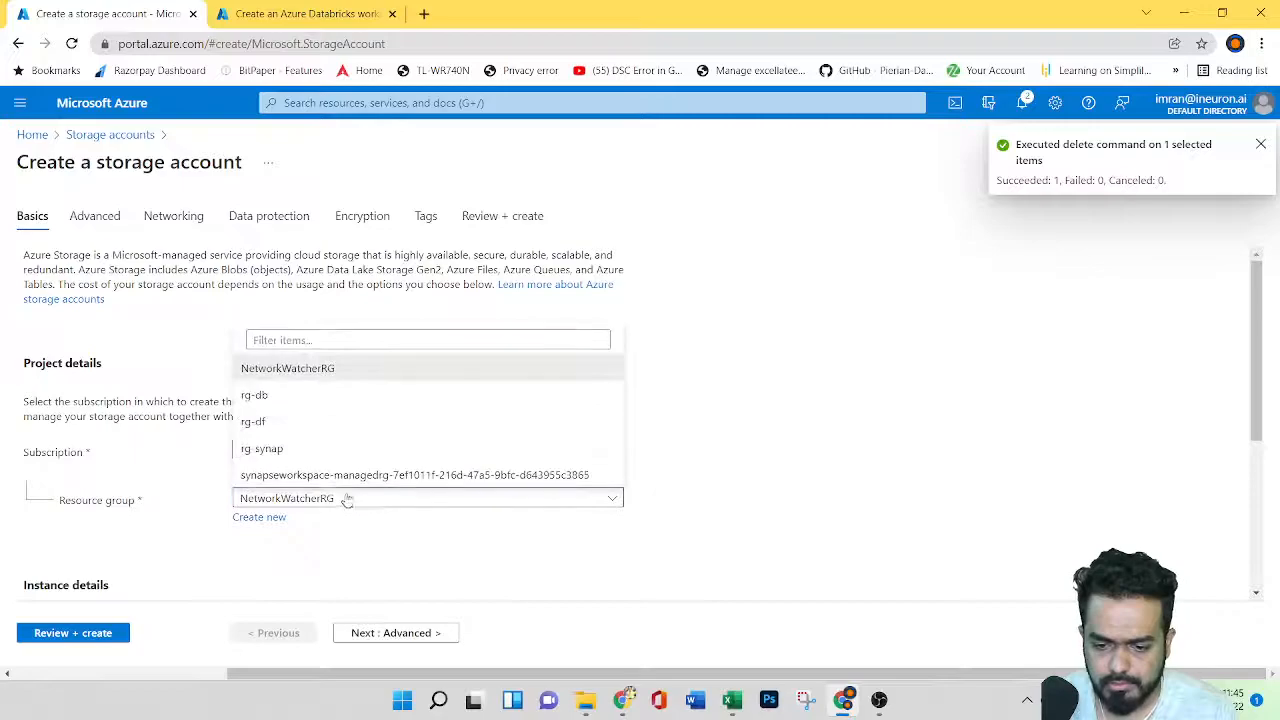
{"action": "left_click", "coordinate": [298, 397]}
{"action": "scroll", "coordinate": [923, 505], "scroll_direction": "down", "scroll_amount": 3}
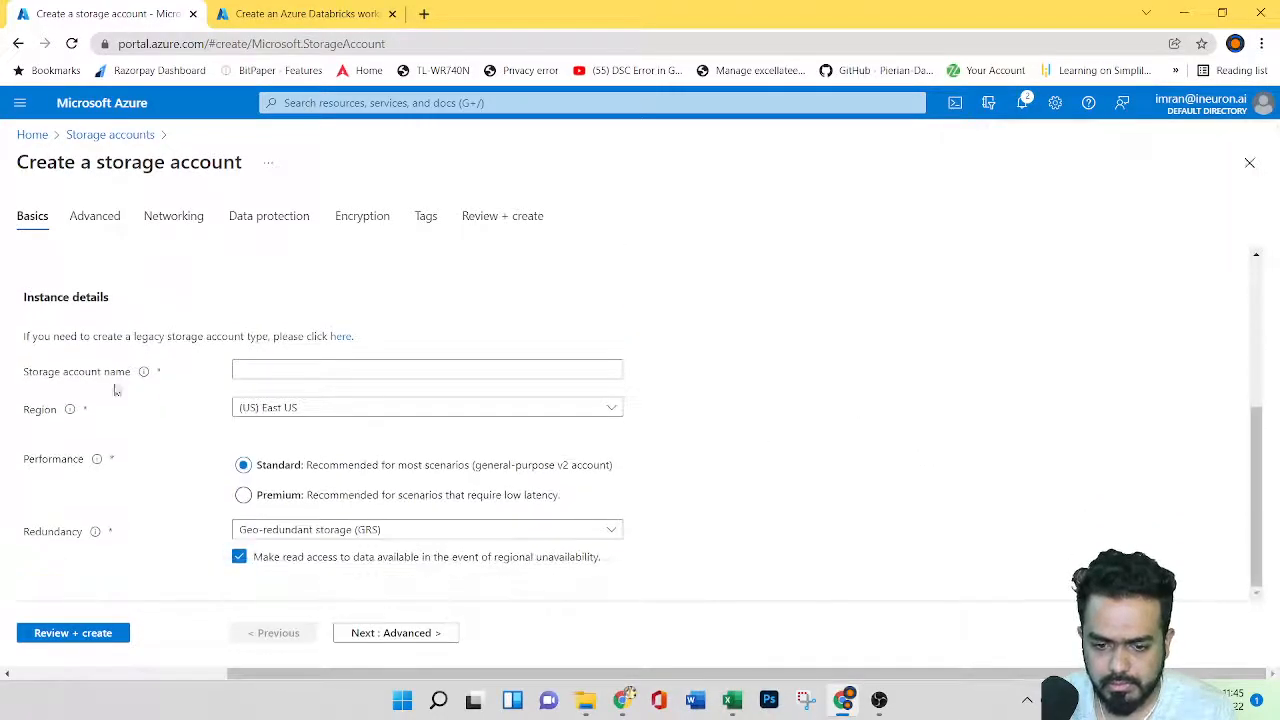
{"action": "left_click", "coordinate": [246, 369]}
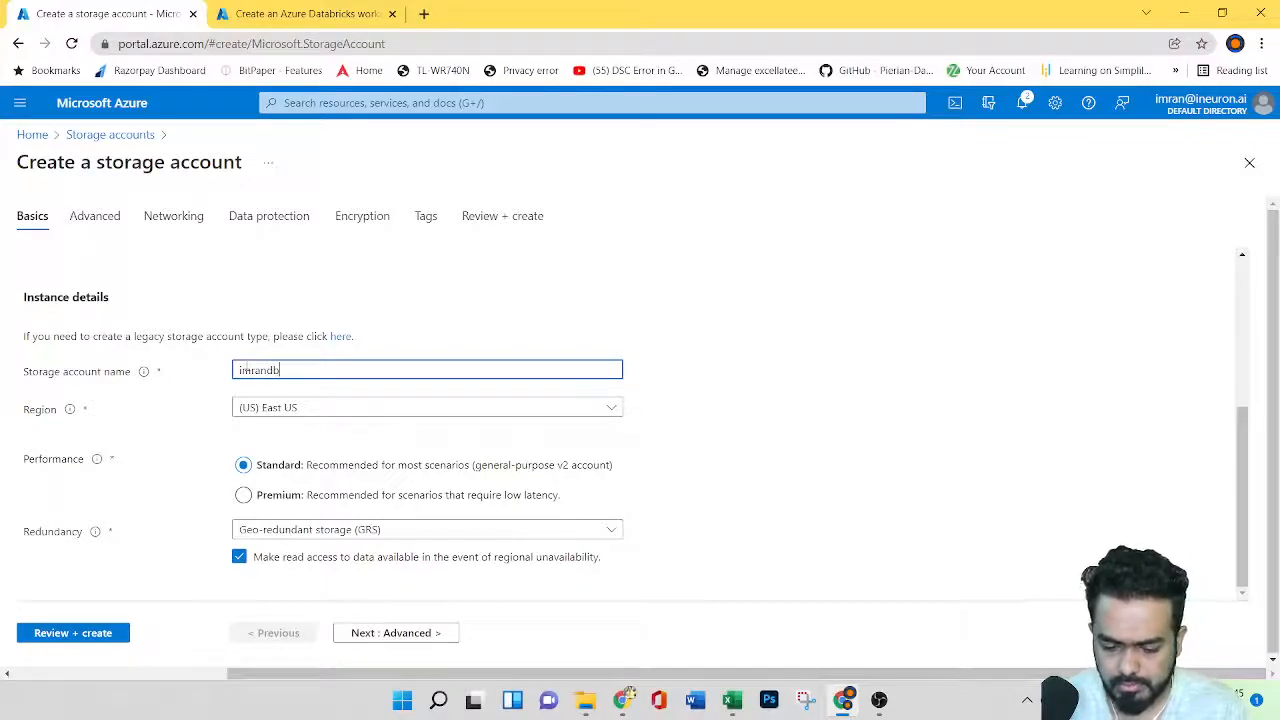
{"action": "type", "text": "imrandb"}
{"action": "key", "text": "BackSpace"}
{"action": "key", "text": "BackSpace"}
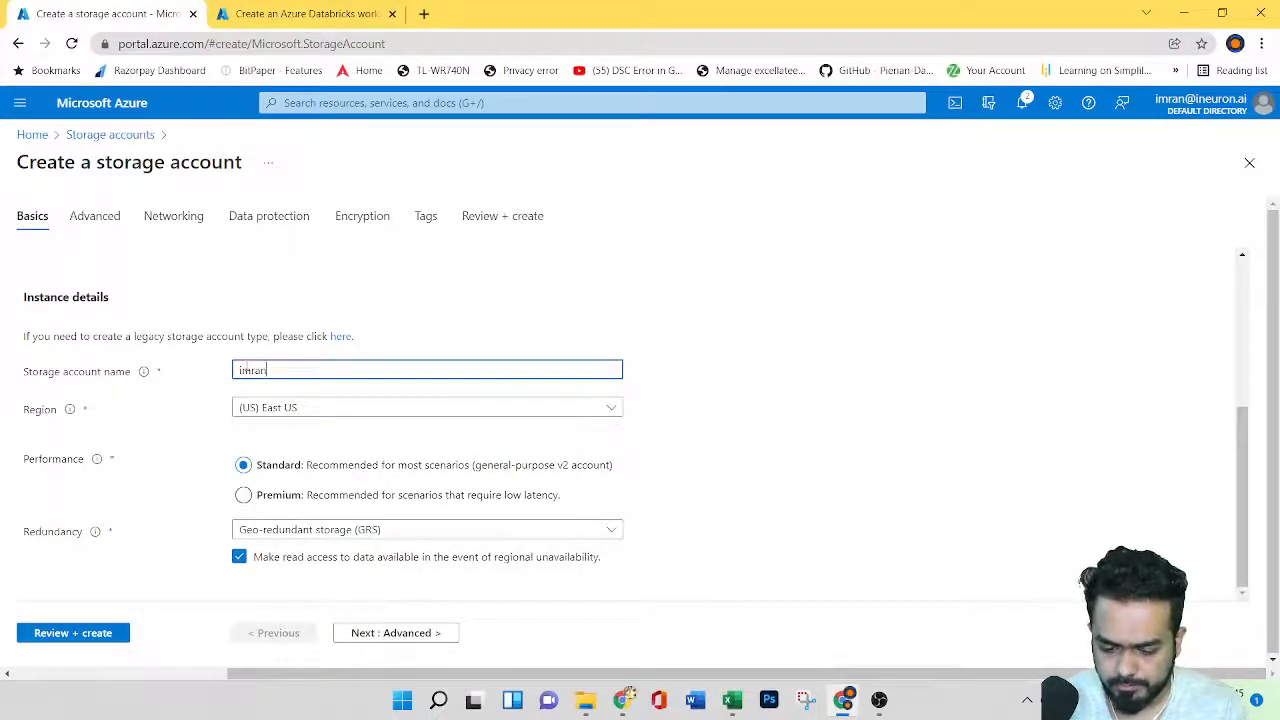
{"action": "type", "text": "dl280"}
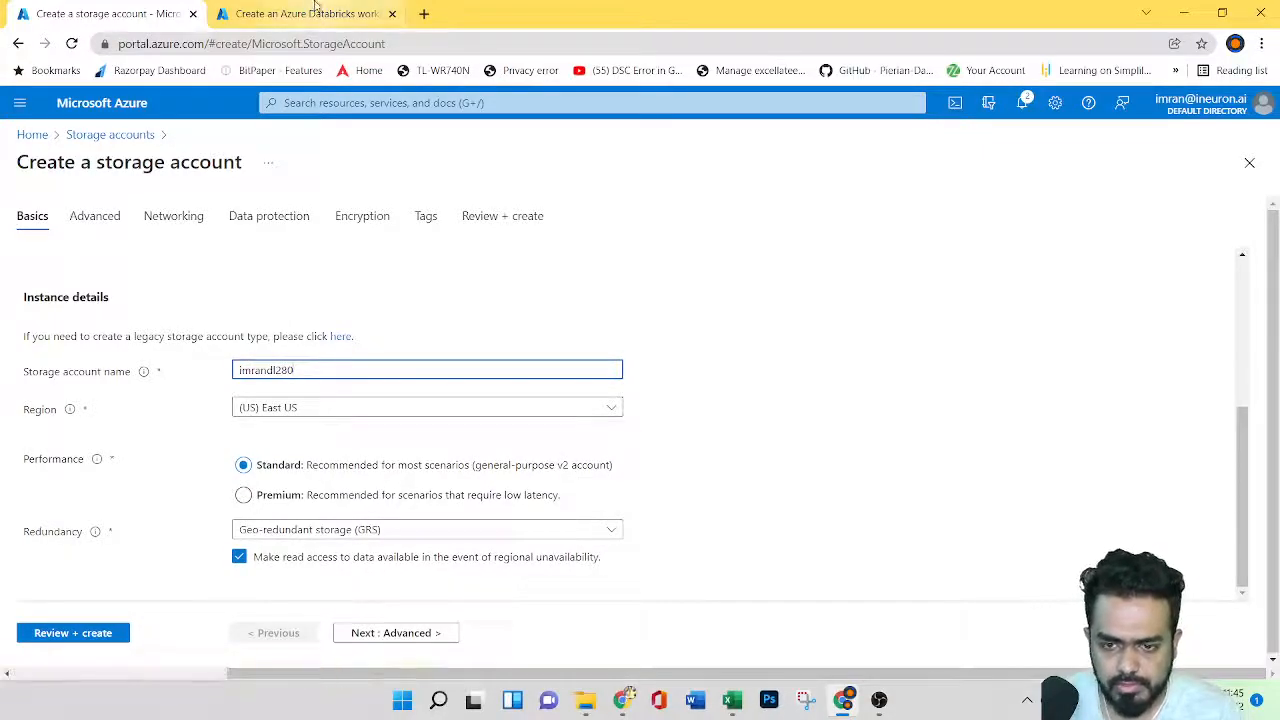
Switch the new storage account's performance to Premium and back to Standard.
{"action": "key", "text": "ctrl+Tab"}
{"action": "key", "text": "ctrl+Tab"}
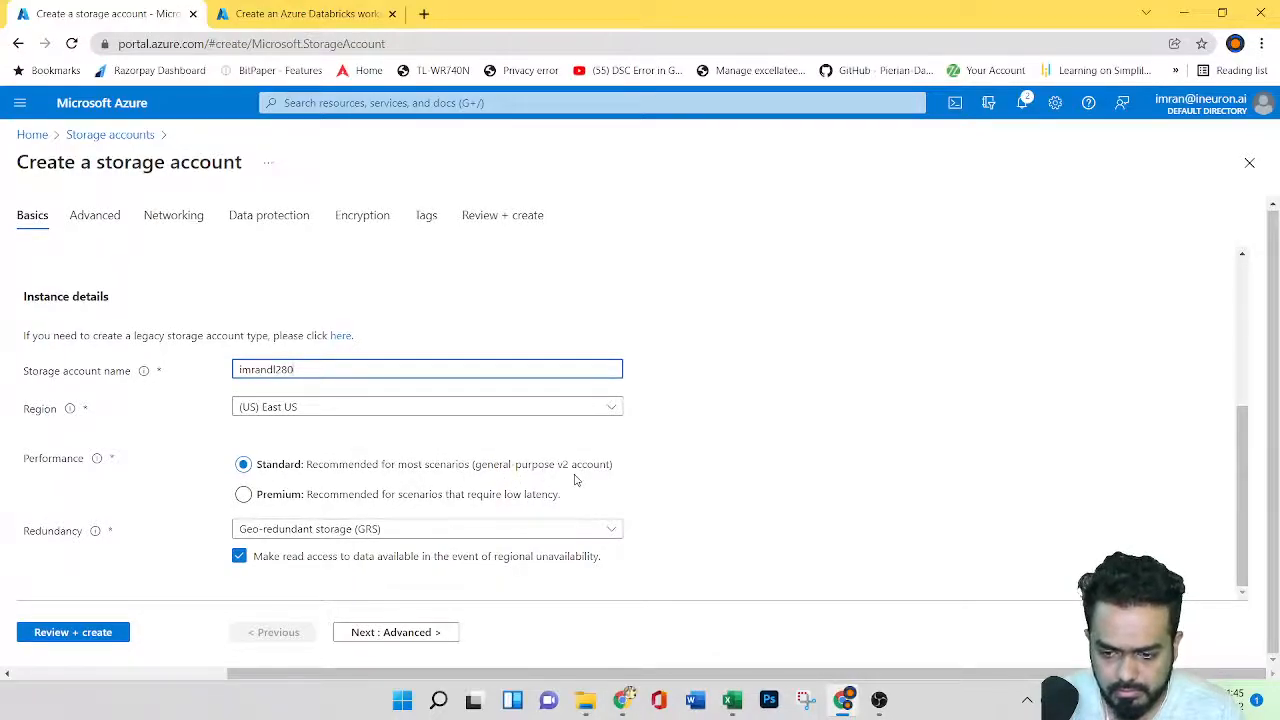
{"action": "left_click", "coordinate": [243, 494]}
{"action": "left_click", "coordinate": [243, 466]}
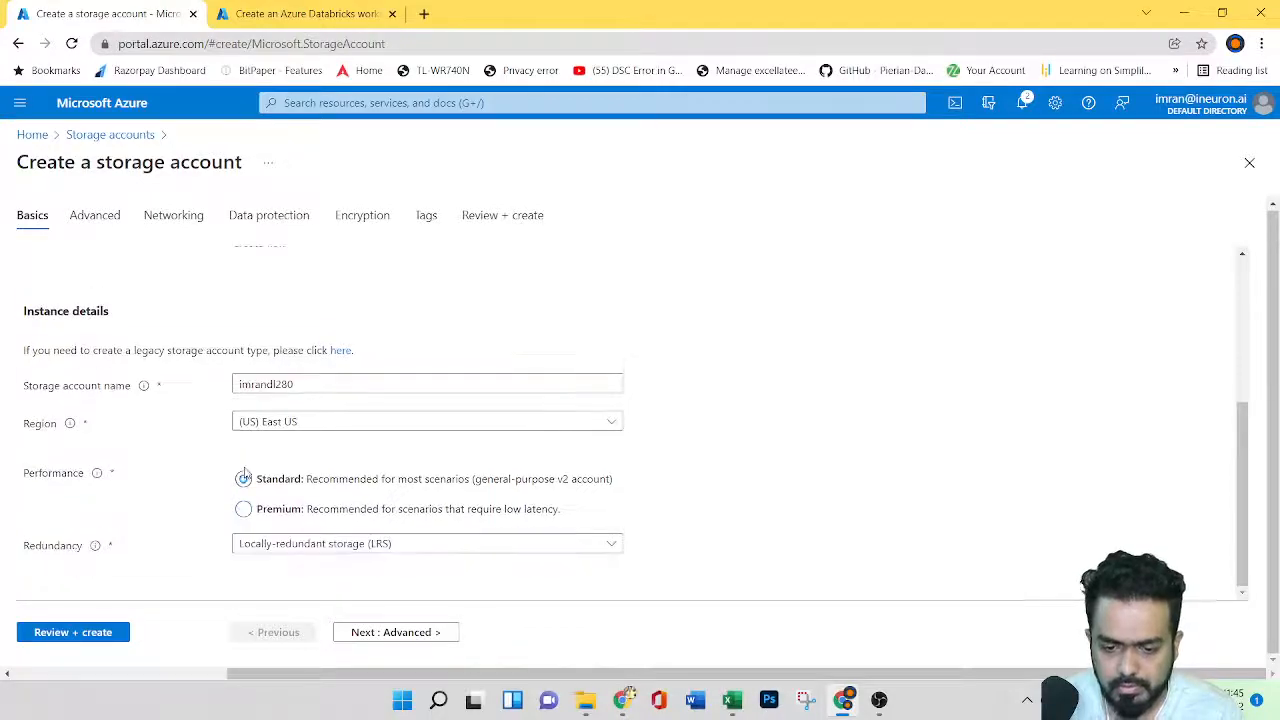
Examine the storage account's advanced settings for security, Data Lake Storage Gen2, SFTP, blob storage and Azure Files.
{"action": "left_click", "coordinate": [86, 223]}
{"action": "scroll", "coordinate": [396, 433], "scroll_direction": "down", "scroll_amount": 1}
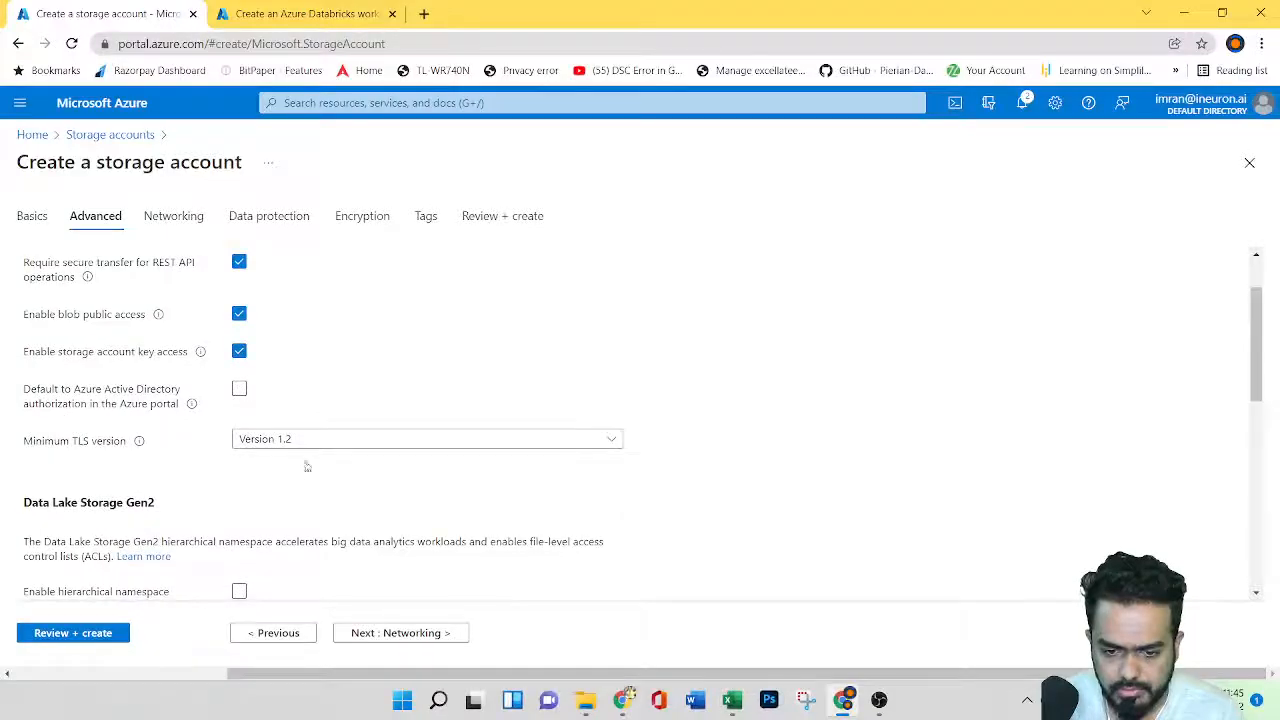
{"action": "scroll", "coordinate": [300, 460], "scroll_direction": "down", "scroll_amount": 2}
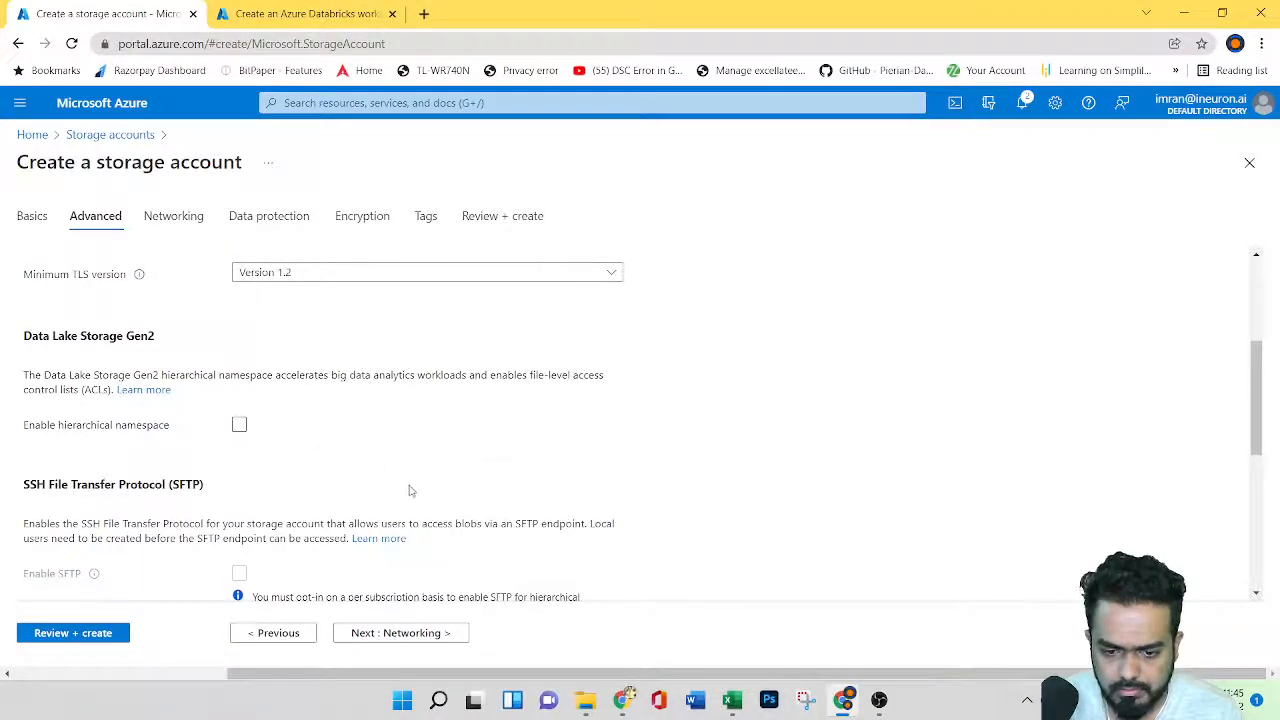
{"action": "scroll", "coordinate": [411, 491], "scroll_direction": "down", "scroll_amount": 5}
{"action": "scroll", "coordinate": [411, 491], "scroll_direction": "up", "scroll_amount": 2}
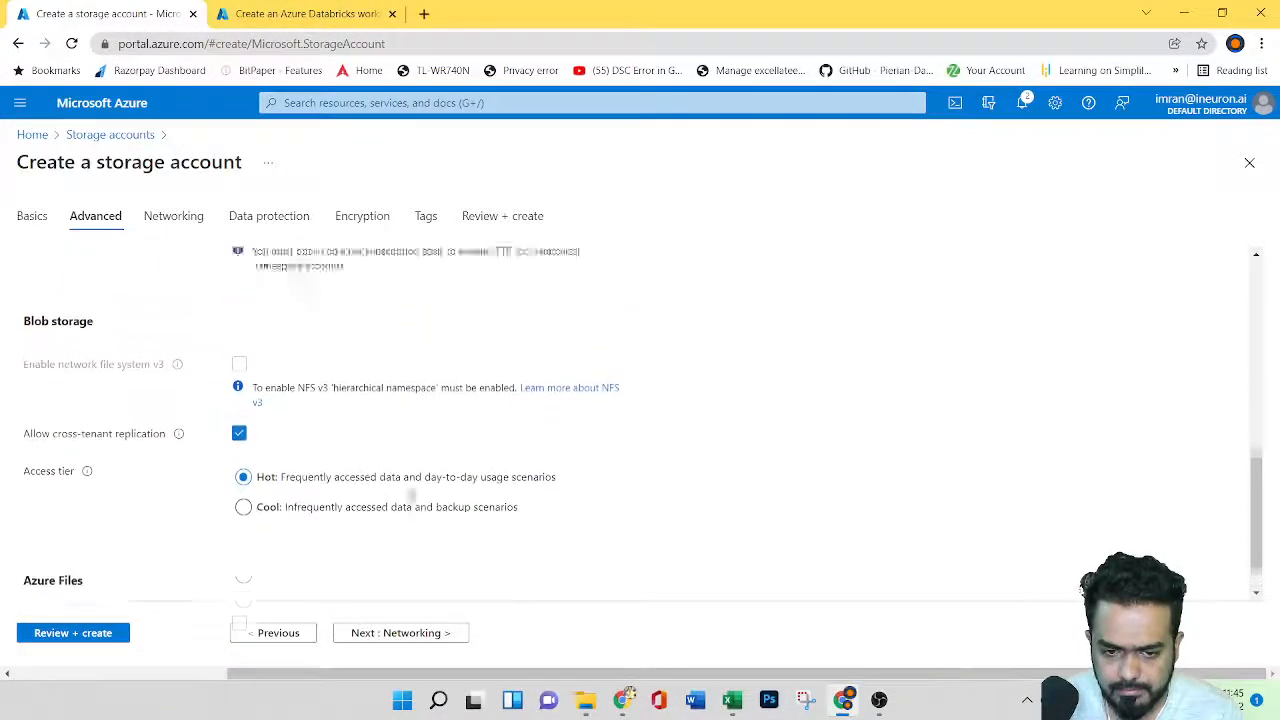
{"action": "scroll", "coordinate": [417, 491], "scroll_direction": "down", "scroll_amount": 2}
{"action": "scroll", "coordinate": [420, 491], "scroll_direction": "up", "scroll_amount": 4}
{"action": "scroll", "coordinate": [446, 486], "scroll_direction": "down", "scroll_amount": 1}
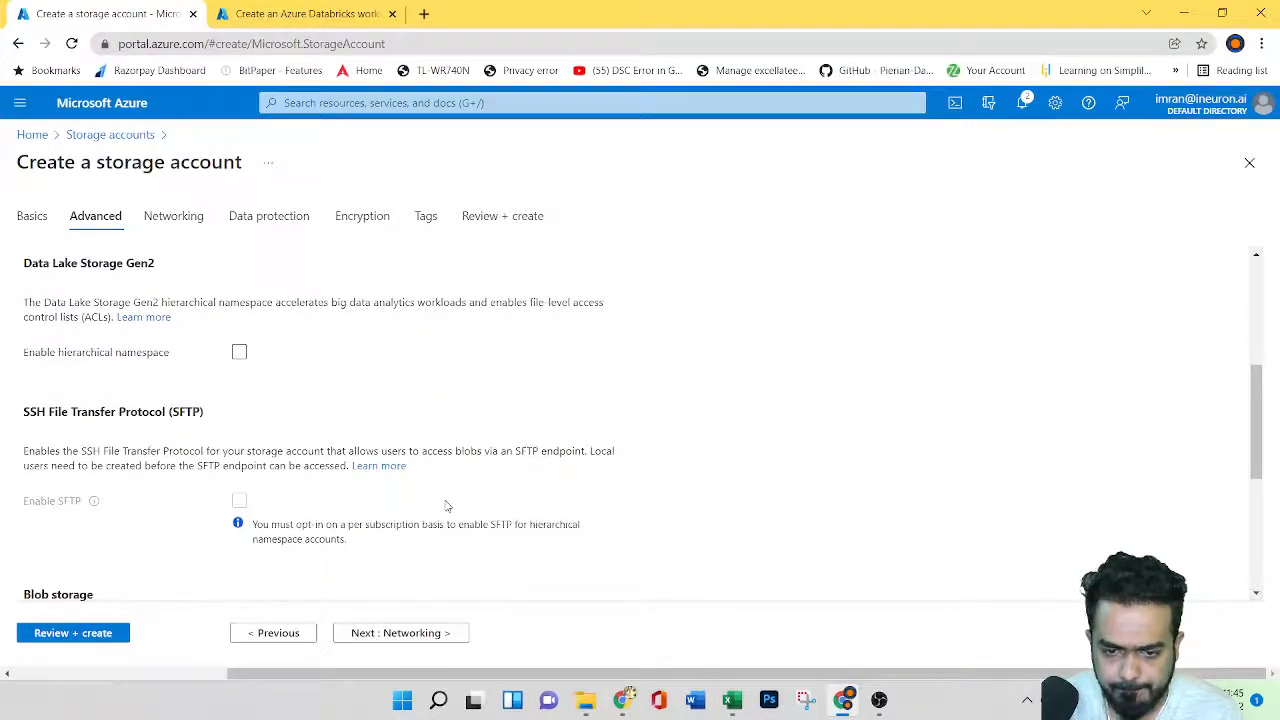
{"action": "scroll", "coordinate": [447, 505], "scroll_direction": "up", "scroll_amount": 4}
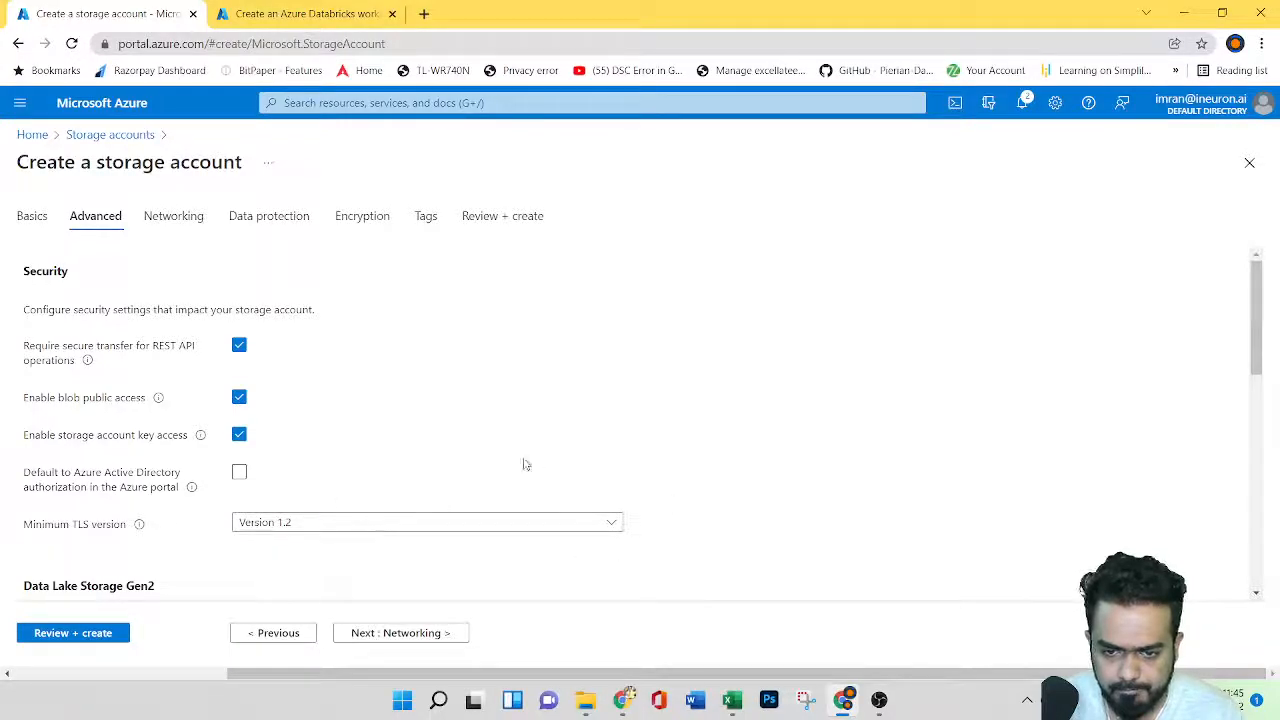
{"action": "scroll", "coordinate": [540, 508], "scroll_direction": "down", "scroll_amount": 4}
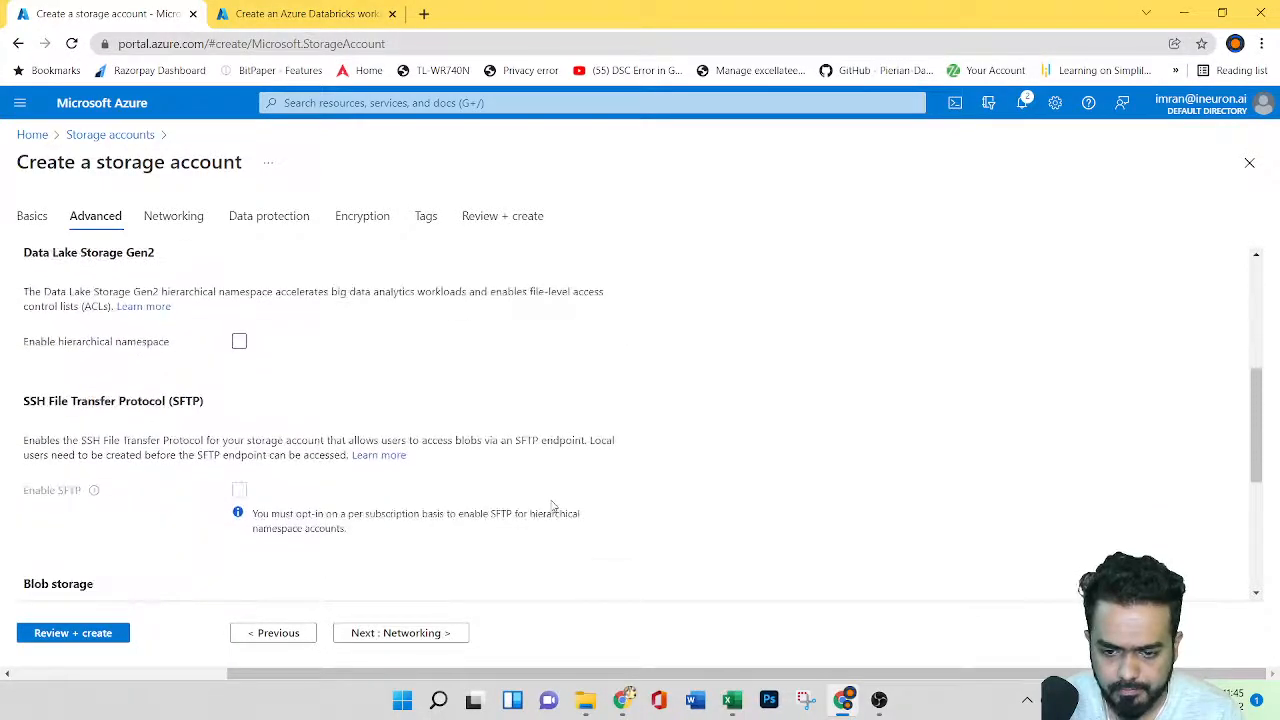
{"action": "scroll", "coordinate": [549, 503], "scroll_direction": "down", "scroll_amount": 4}
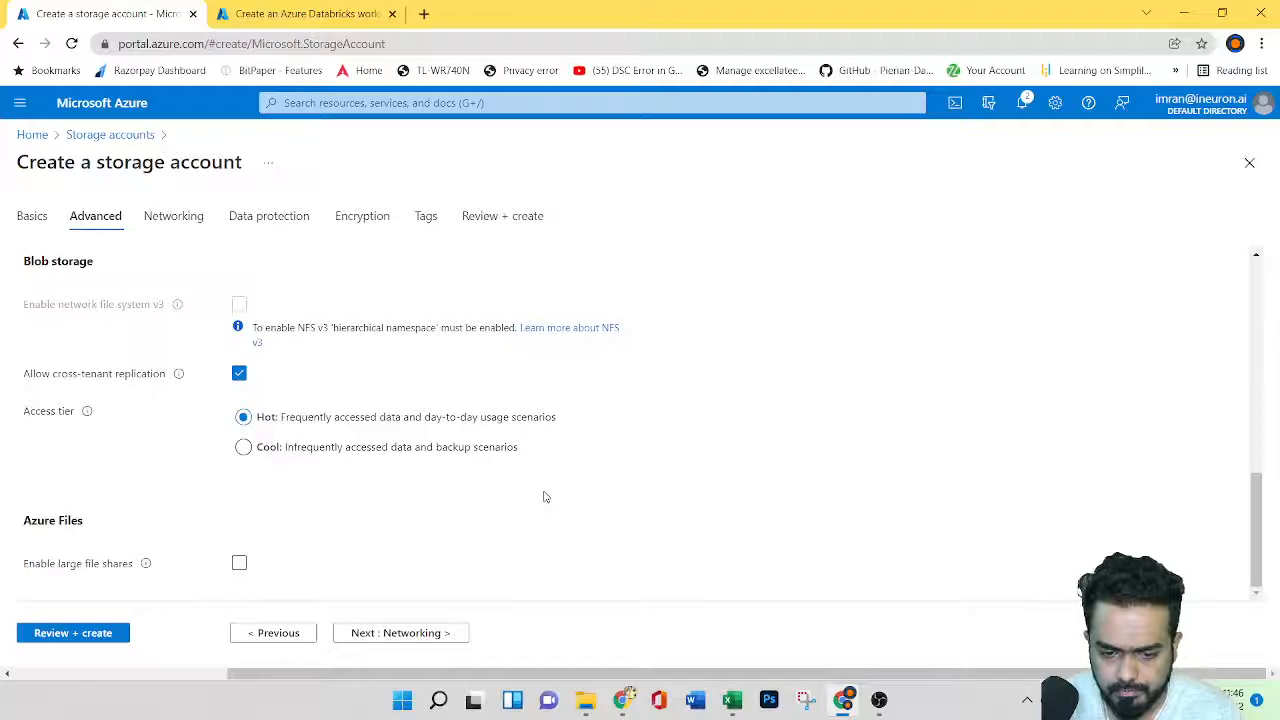
Enable the hierarchical namespace for Data Lake Storage Gen2 in the new storage account's advanced settings.
{"action": "scroll", "coordinate": [545, 497], "scroll_direction": "up", "scroll_amount": 4}
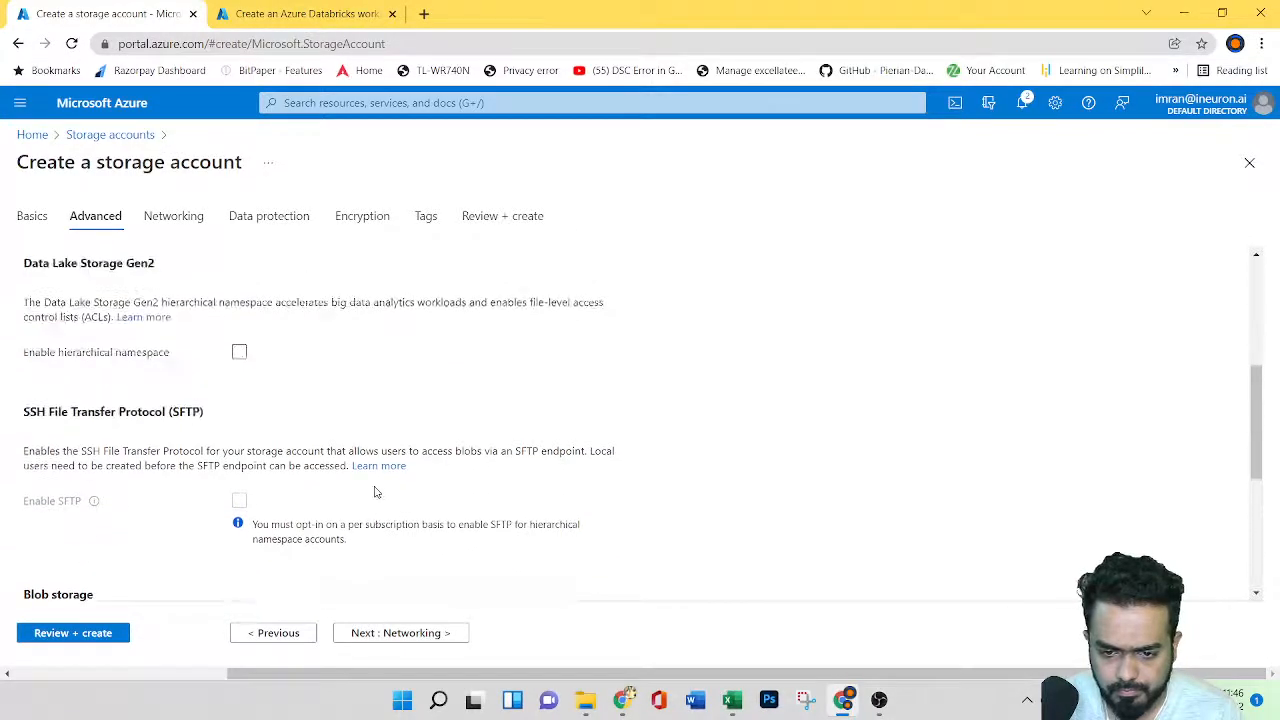
{"action": "scroll", "coordinate": [326, 413], "scroll_direction": "up", "scroll_amount": 1}
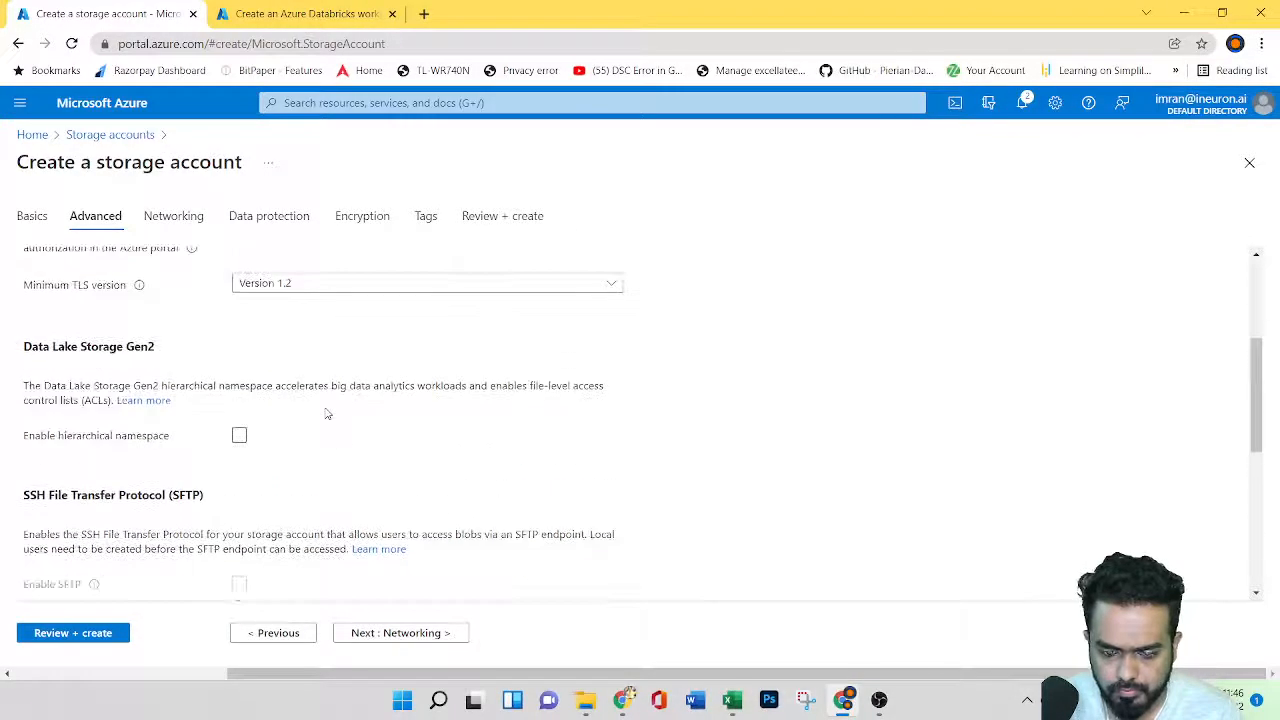
{"action": "scroll", "coordinate": [449, 436], "scroll_direction": "up", "scroll_amount": 2}
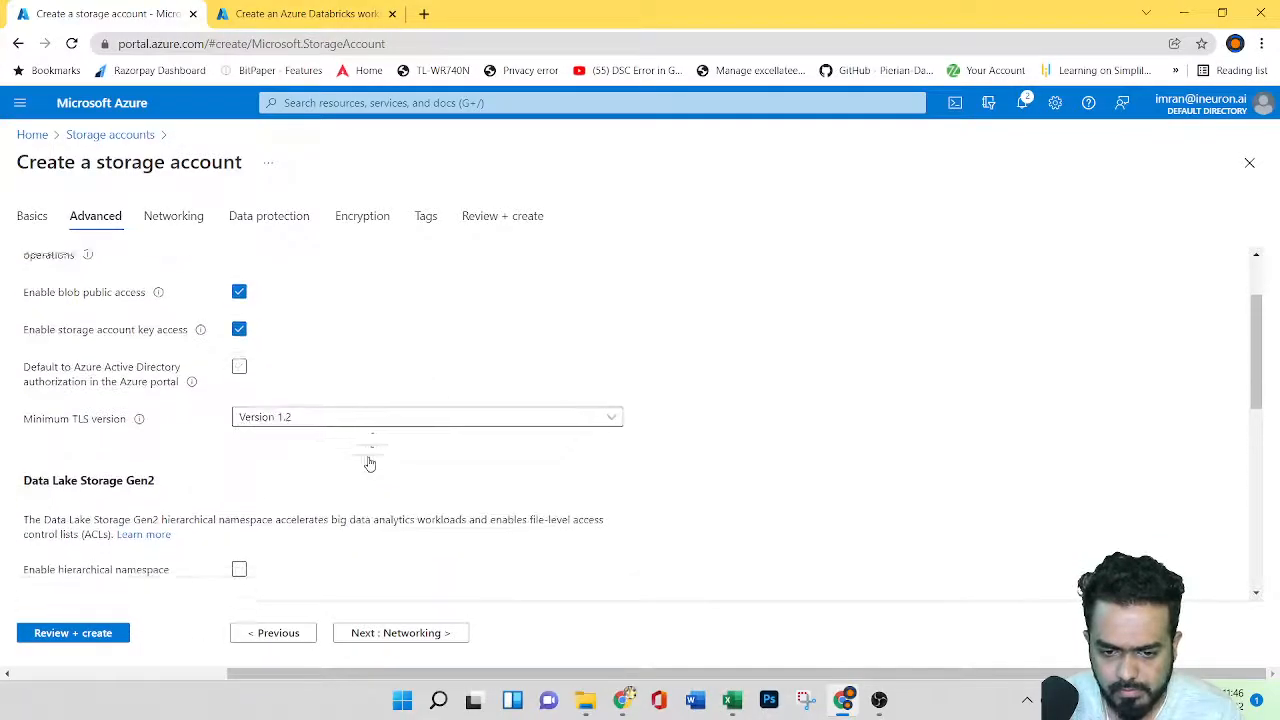
{"action": "scroll", "coordinate": [369, 463], "scroll_direction": "up", "scroll_amount": 3}
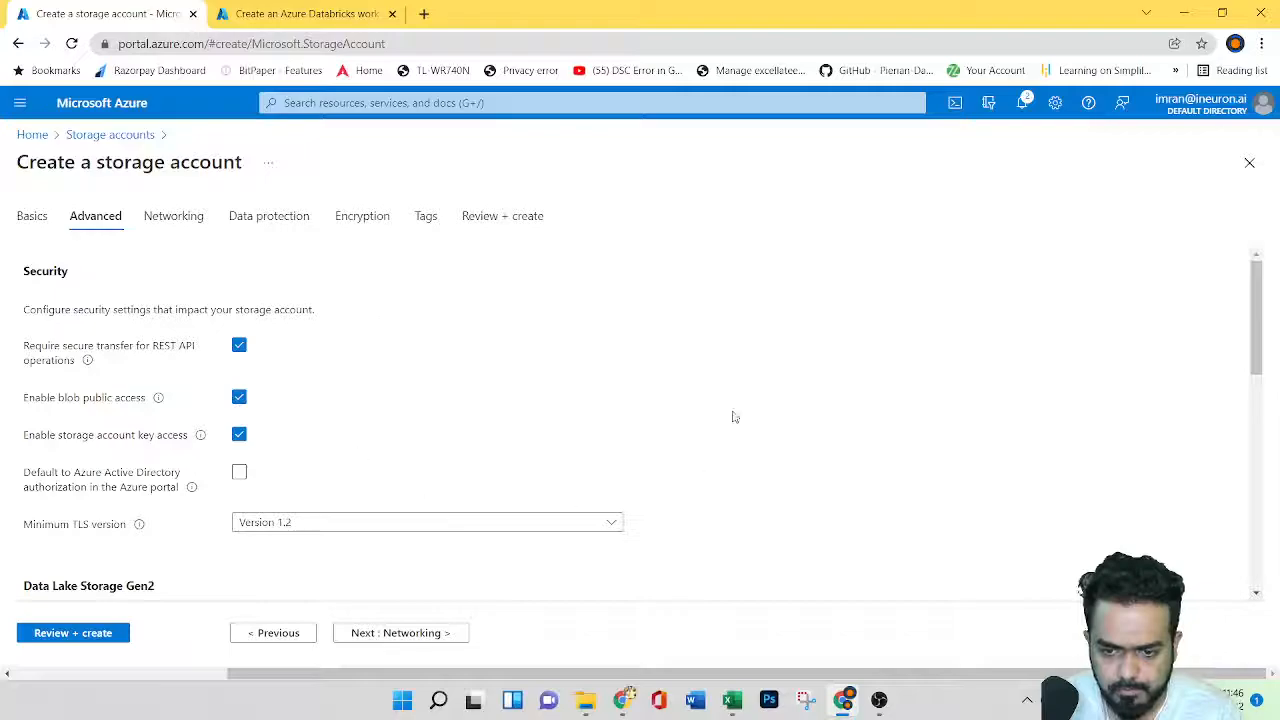
{"action": "scroll", "coordinate": [300, 388], "scroll_direction": "down", "scroll_amount": 3}
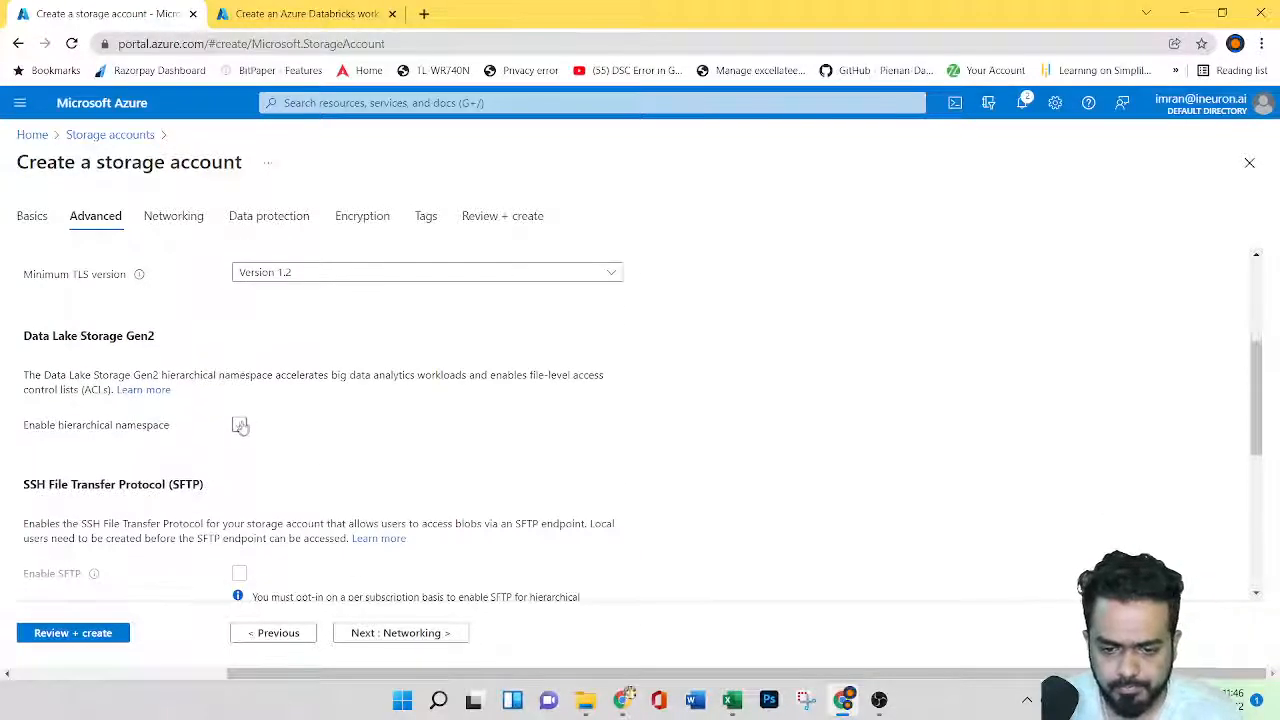
{"action": "left_click_drag", "start_coordinate": [194, 375], "coordinate": [262, 375]}
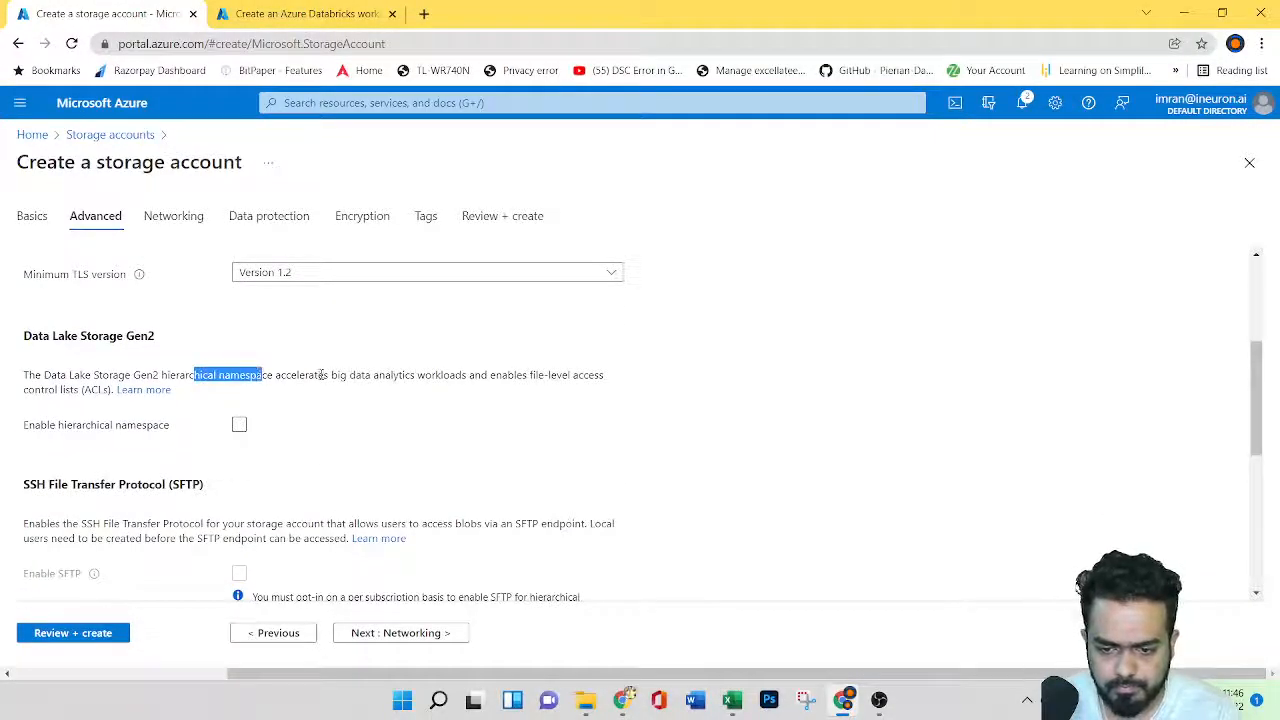
{"action": "left_click", "coordinate": [239, 425]}
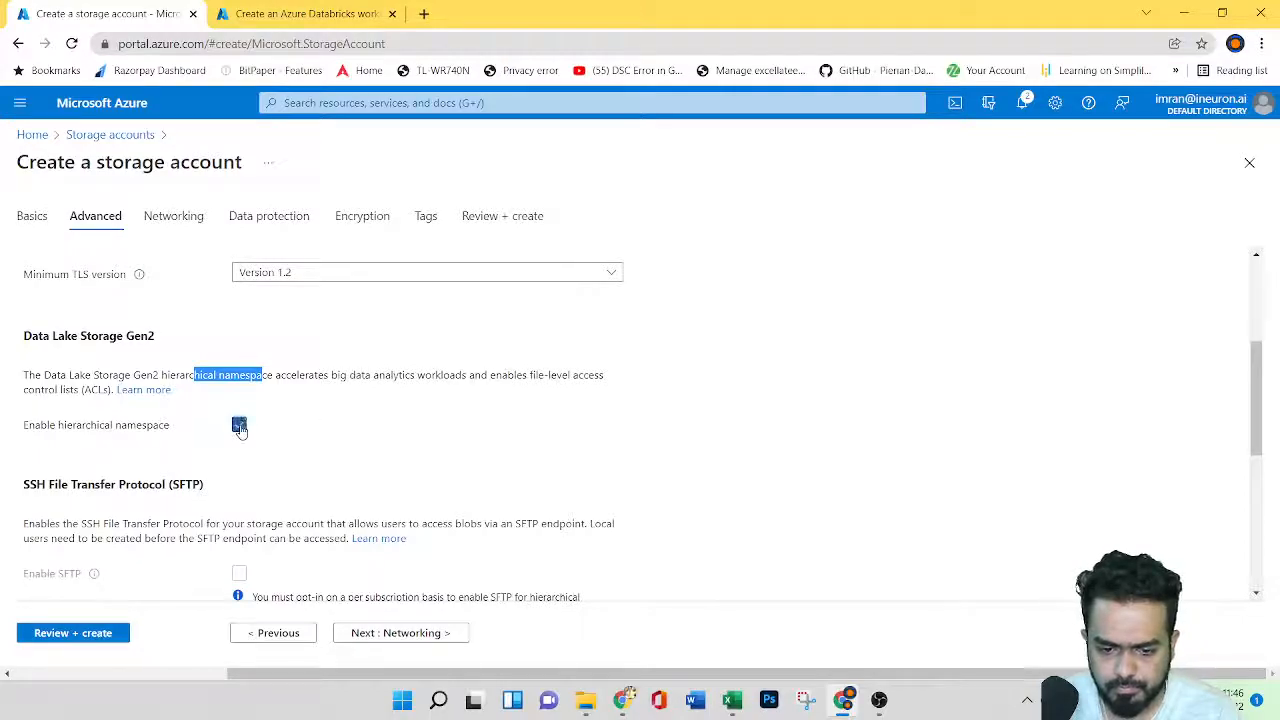
{"action": "left_click", "coordinate": [303, 396]}
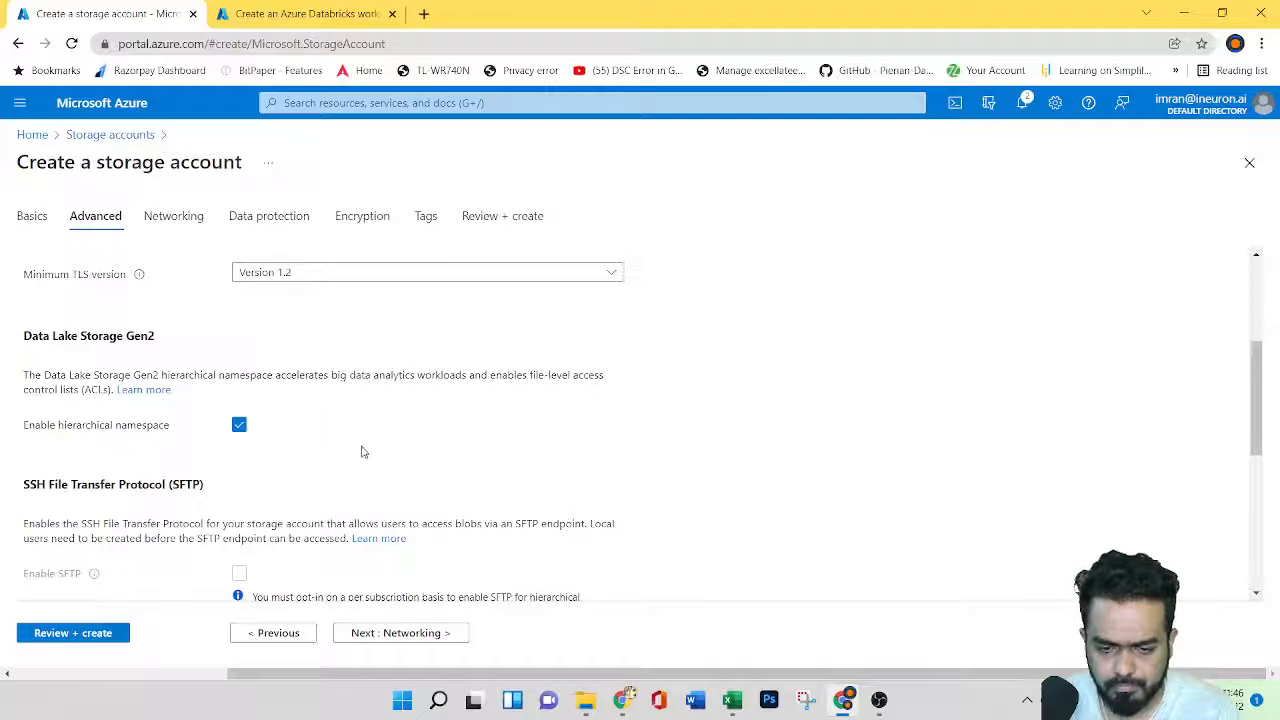
{"action": "scroll", "coordinate": [362, 451], "scroll_direction": "down", "scroll_amount": 5}
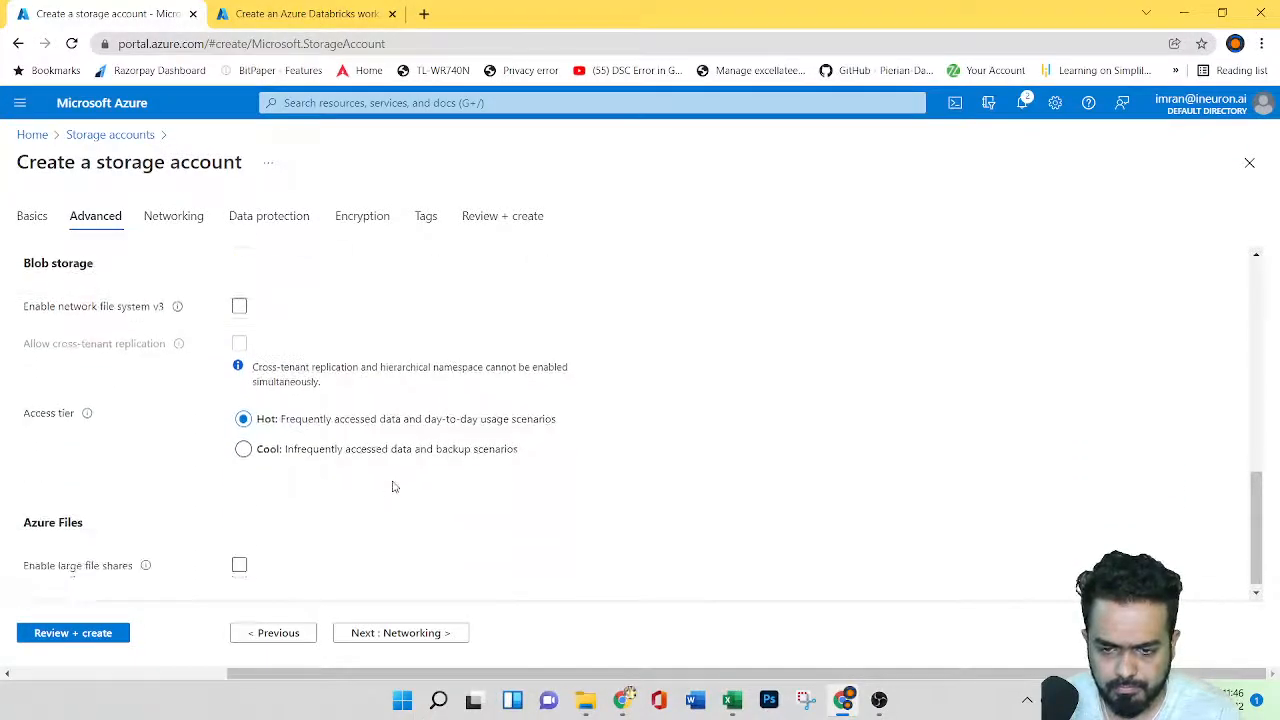
{"action": "scroll", "coordinate": [393, 485], "scroll_direction": "up", "scroll_amount": 2}
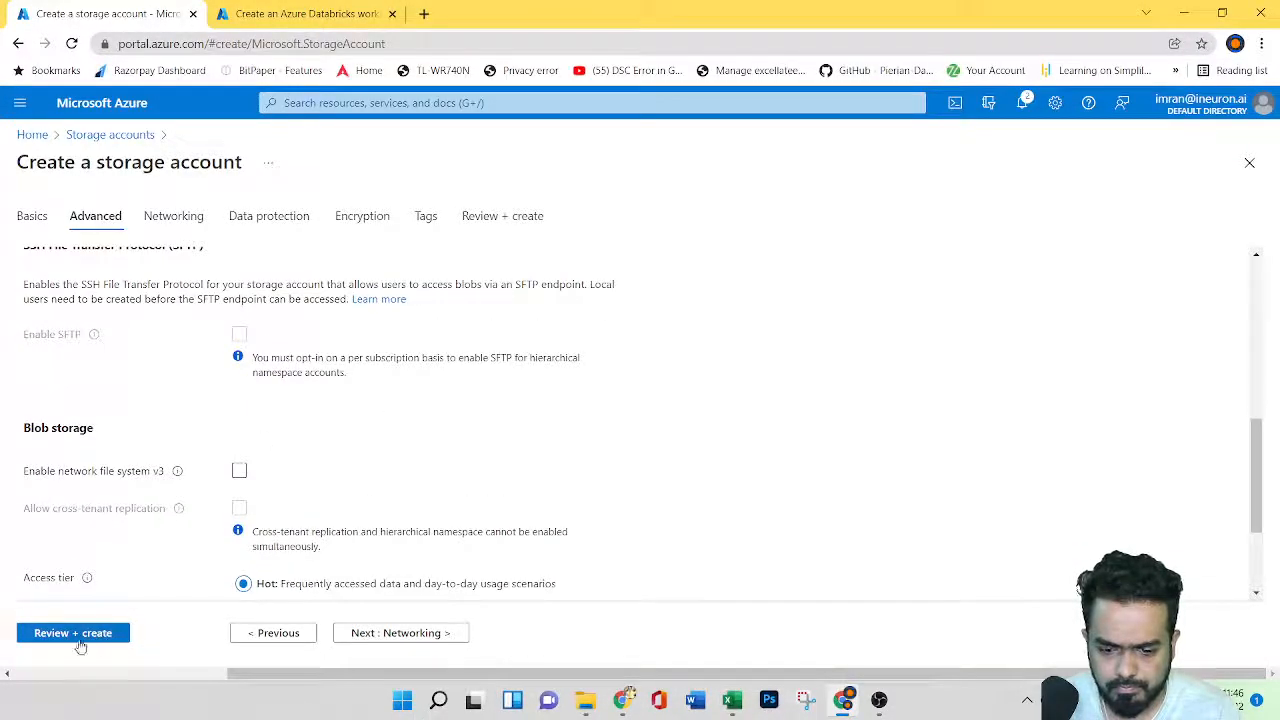
Review the configuration summary of storage account imrandl280 and create the account.
{"action": "left_click", "coordinate": [80, 635]}
{"action": "scroll", "coordinate": [404, 494], "scroll_direction": "down", "scroll_amount": 2}
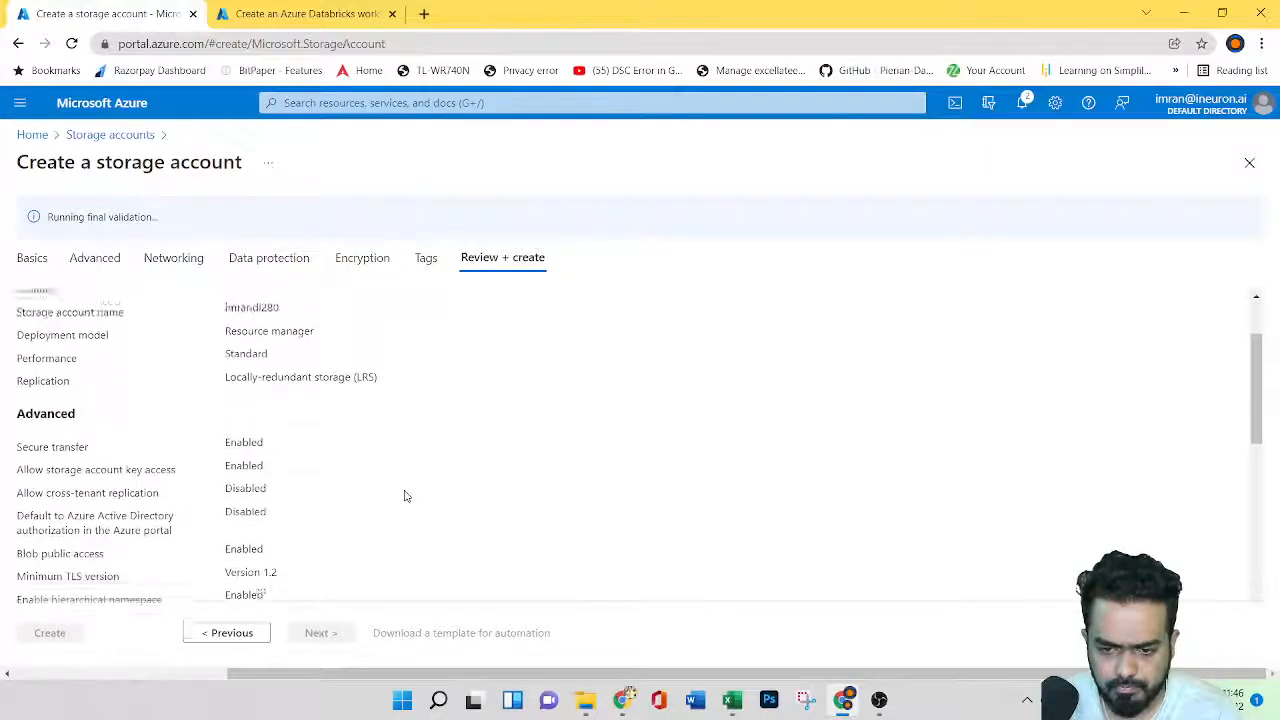
{"action": "scroll", "coordinate": [405, 496], "scroll_direction": "up", "scroll_amount": 2}
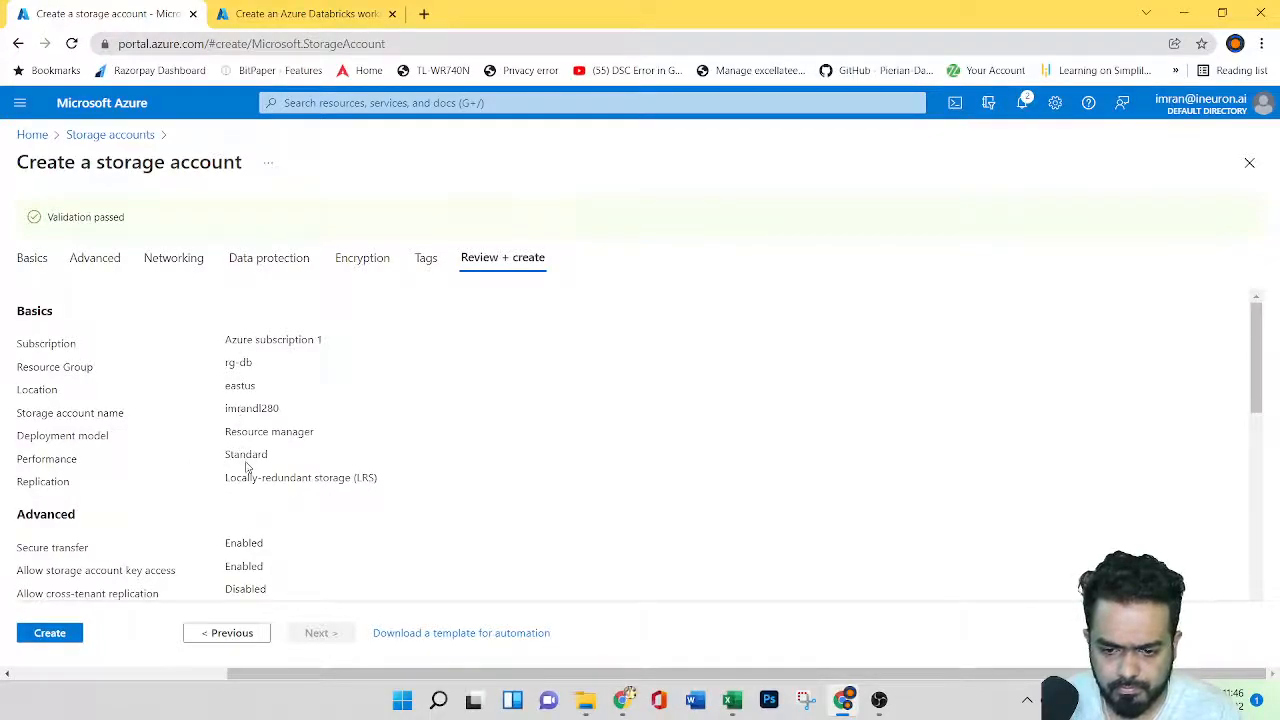
{"action": "scroll", "coordinate": [250, 445], "scroll_direction": "down", "scroll_amount": 4}
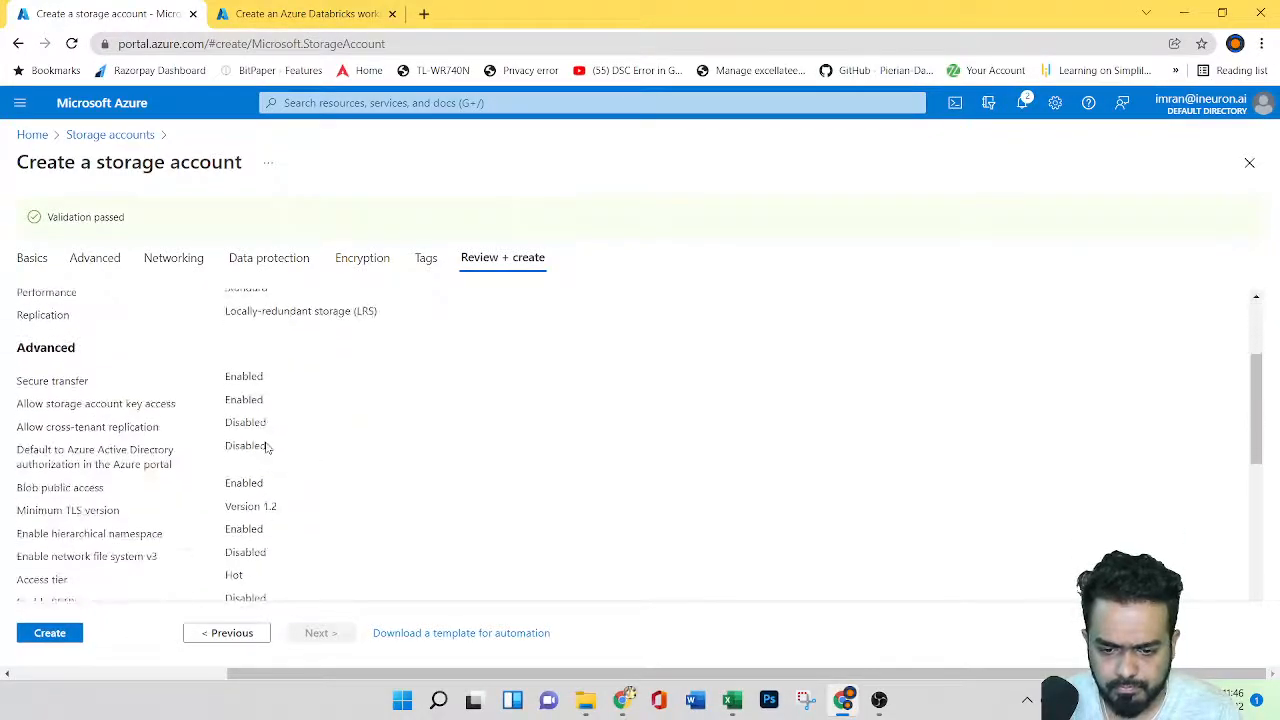
{"action": "scroll", "coordinate": [256, 457], "scroll_direction": "down", "scroll_amount": 6}
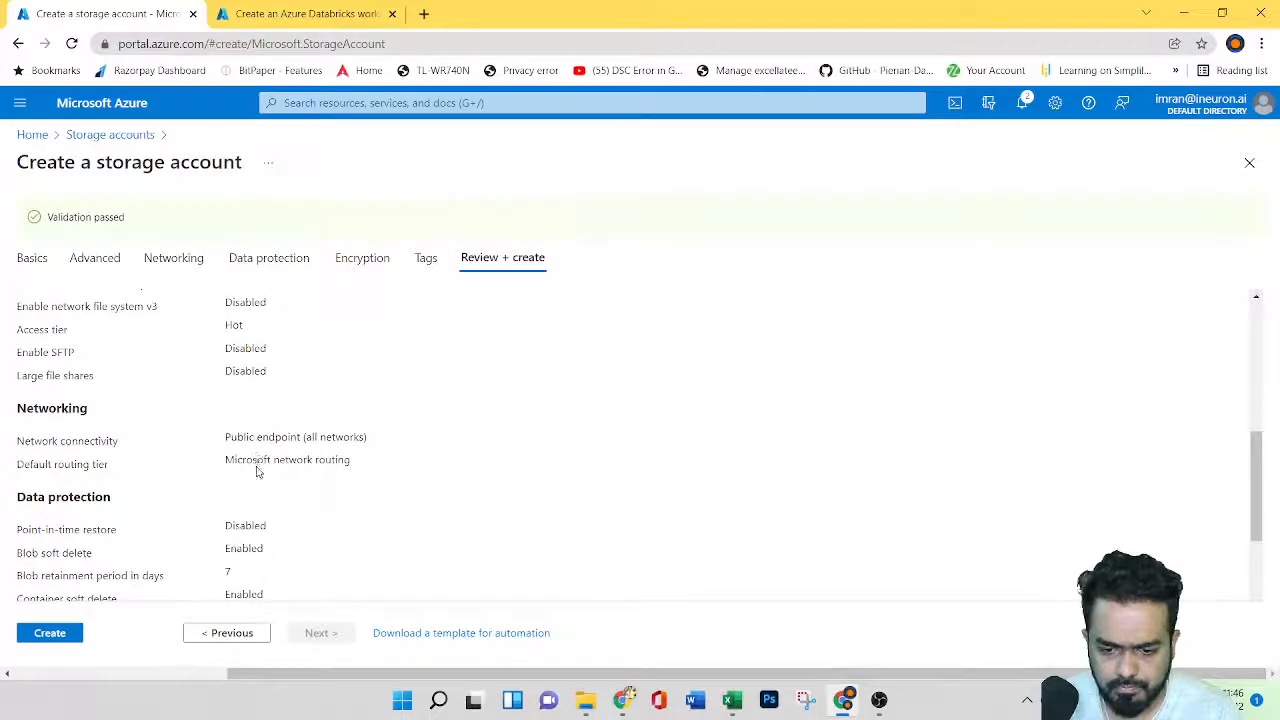
{"action": "scroll", "coordinate": [256, 471], "scroll_direction": "down", "scroll_amount": 7}
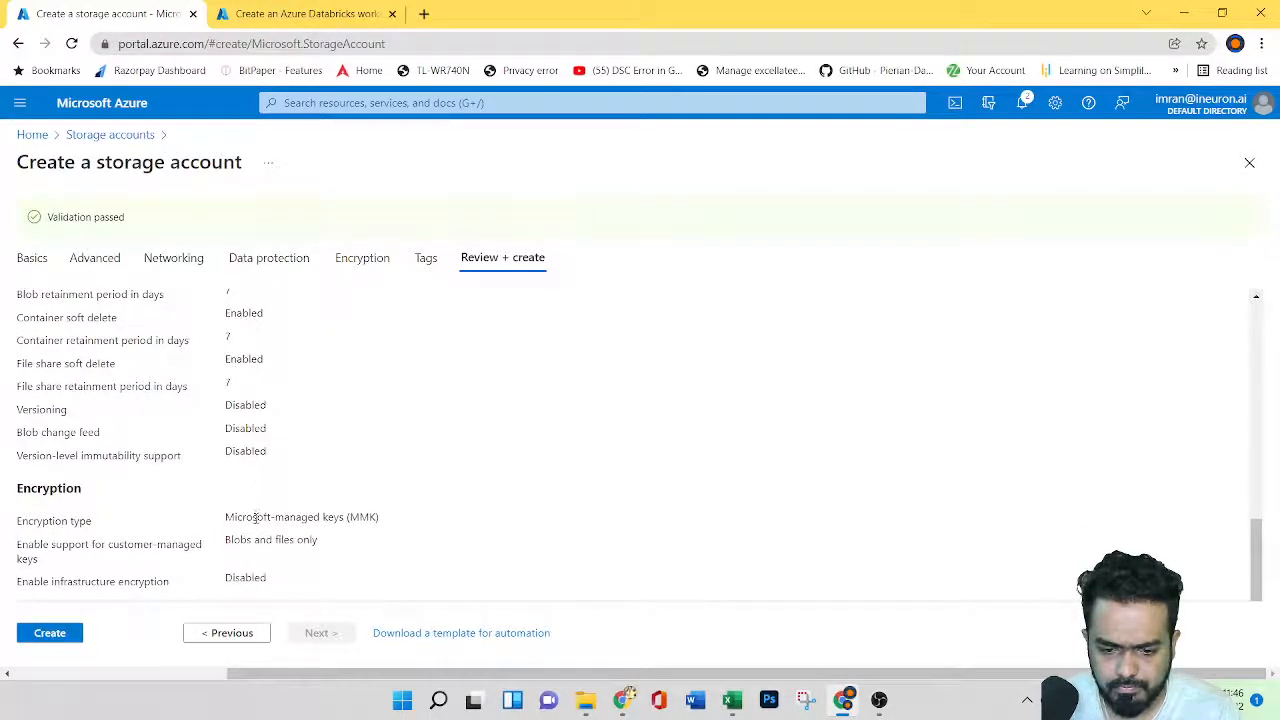
{"action": "left_click", "coordinate": [45, 633]}
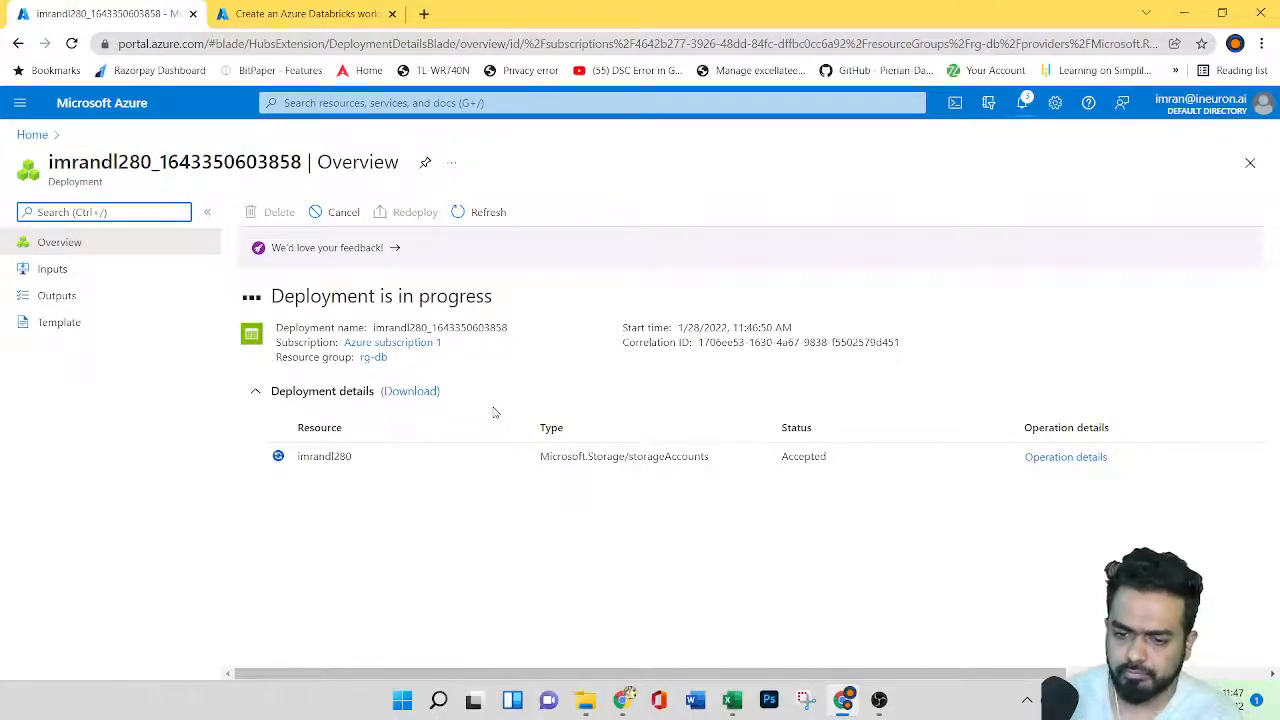
Go through the Azure Databricks workspace's networking, advanced and tags settings, then create the workspace imran280.
{"action": "key", "text": "ctrl+Tab"}
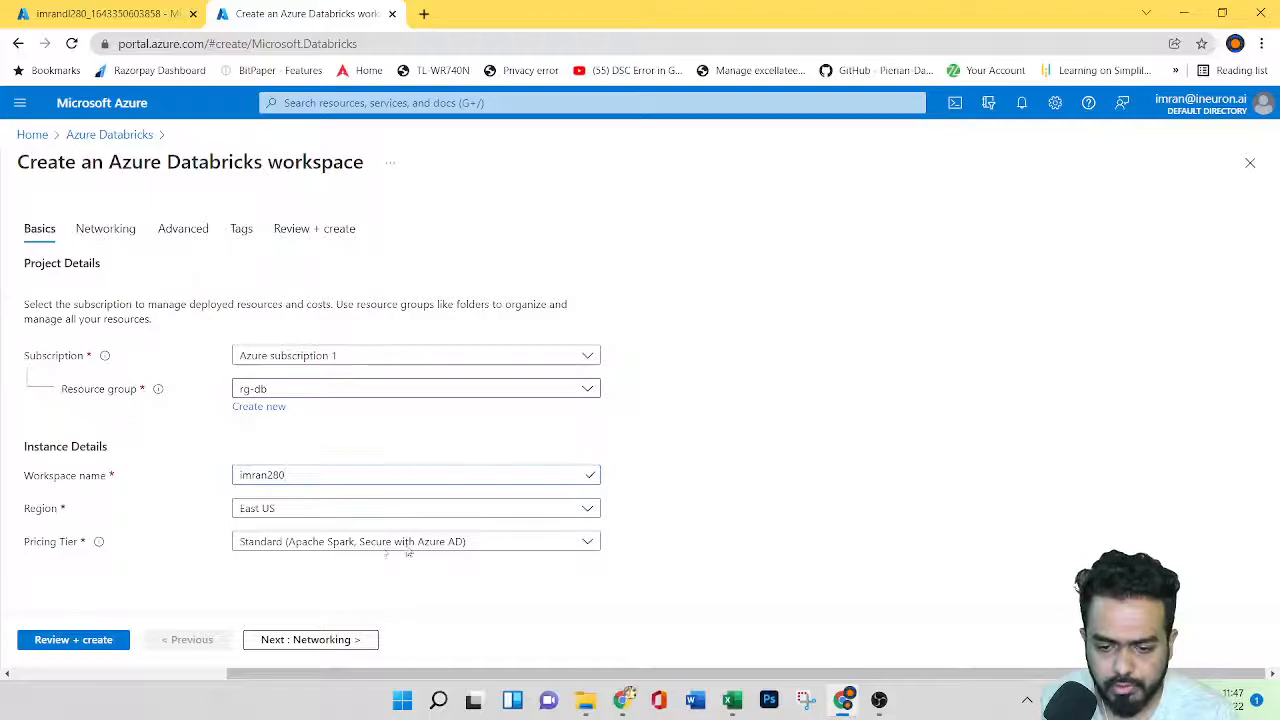
{"action": "left_click", "coordinate": [108, 228]}
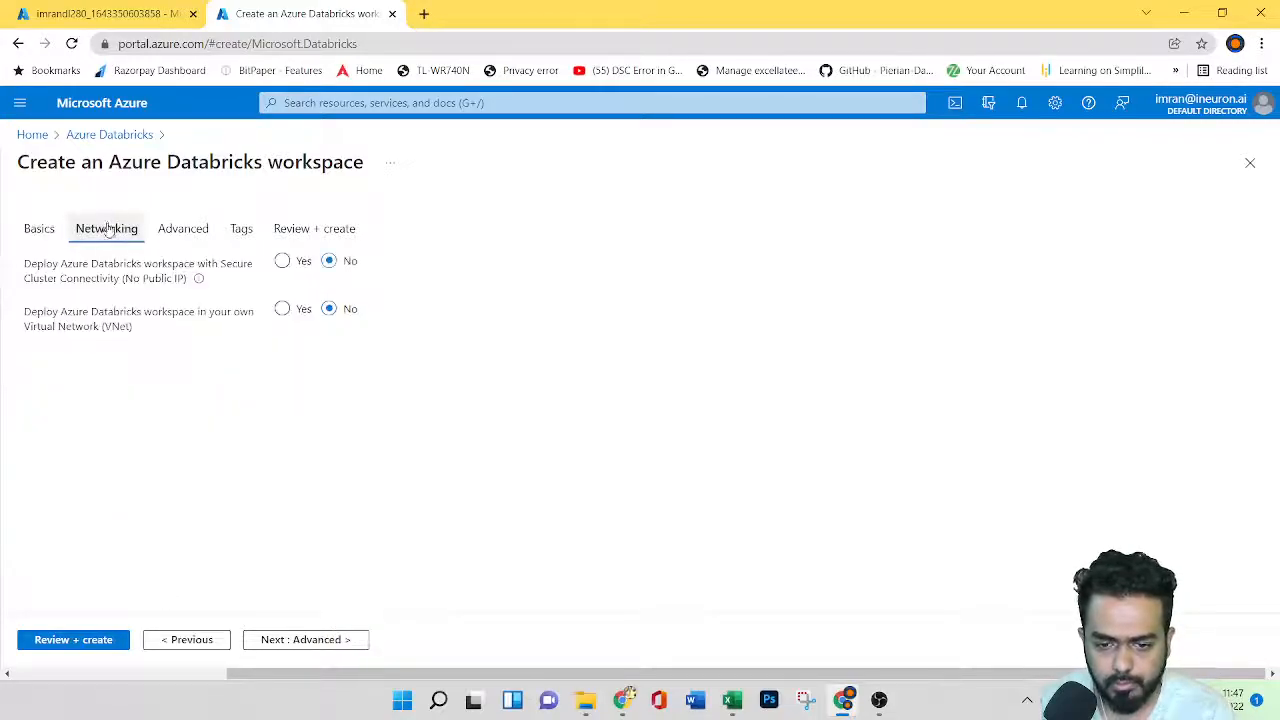
{"action": "left_click", "coordinate": [192, 228]}
{"action": "left_click", "coordinate": [240, 229]}
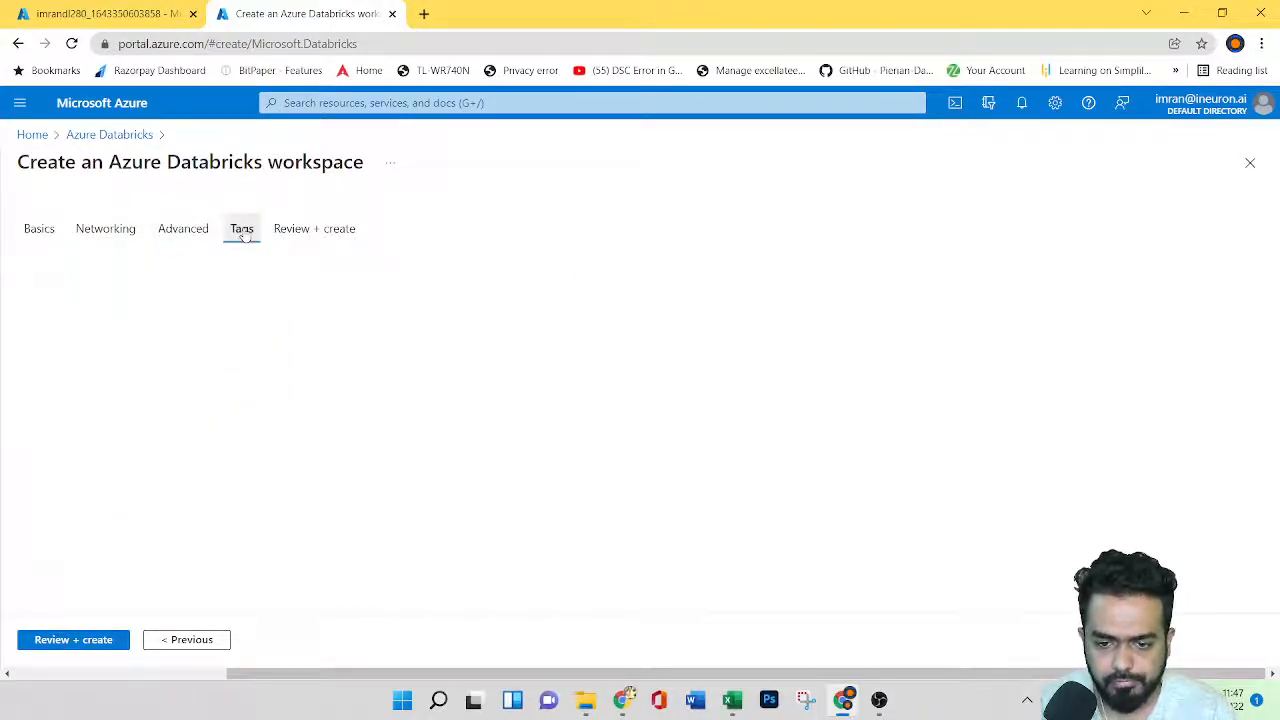
{"action": "left_click", "coordinate": [310, 232]}
{"action": "scroll", "coordinate": [220, 443], "scroll_direction": "down", "scroll_amount": 2}
{"action": "scroll", "coordinate": [174, 457], "scroll_direction": "up", "scroll_amount": 2}
{"action": "scroll", "coordinate": [157, 455], "scroll_direction": "down", "scroll_amount": 1}
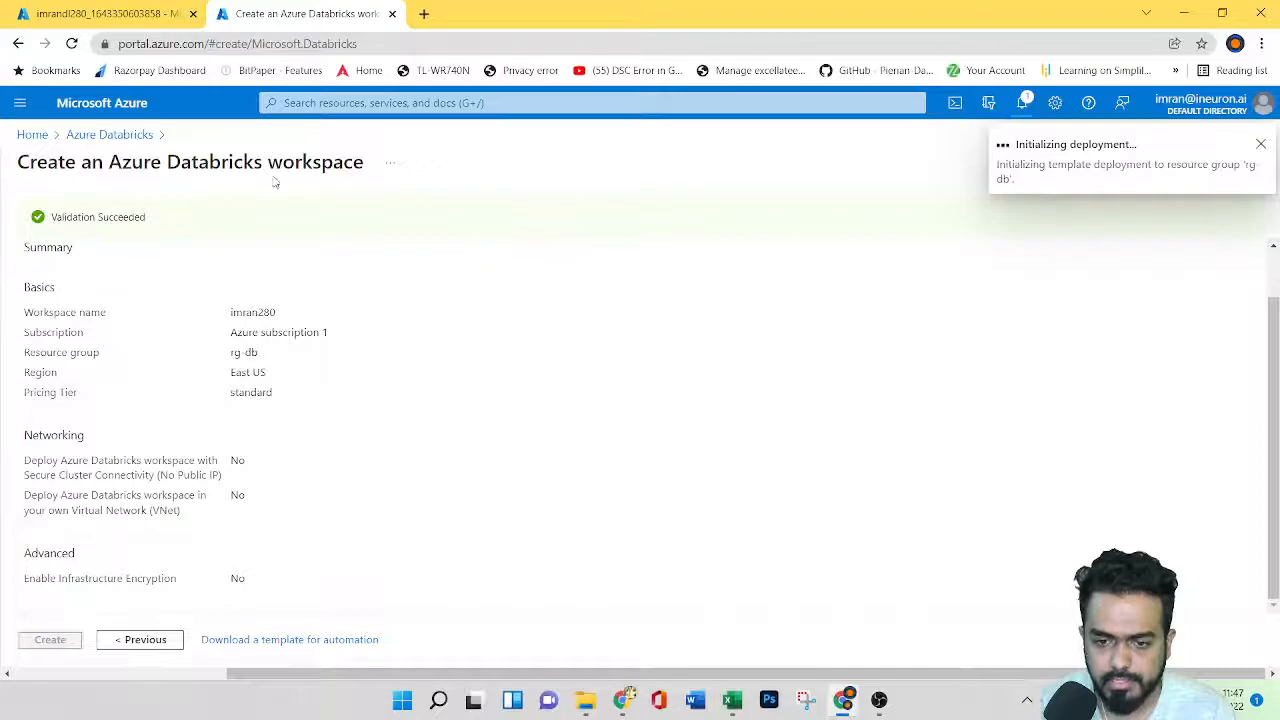
Open the deployed imrandl280 storage account and compare its overview properties with those of ineuron280.
{"action": "left_click", "coordinate": [112, 5]}
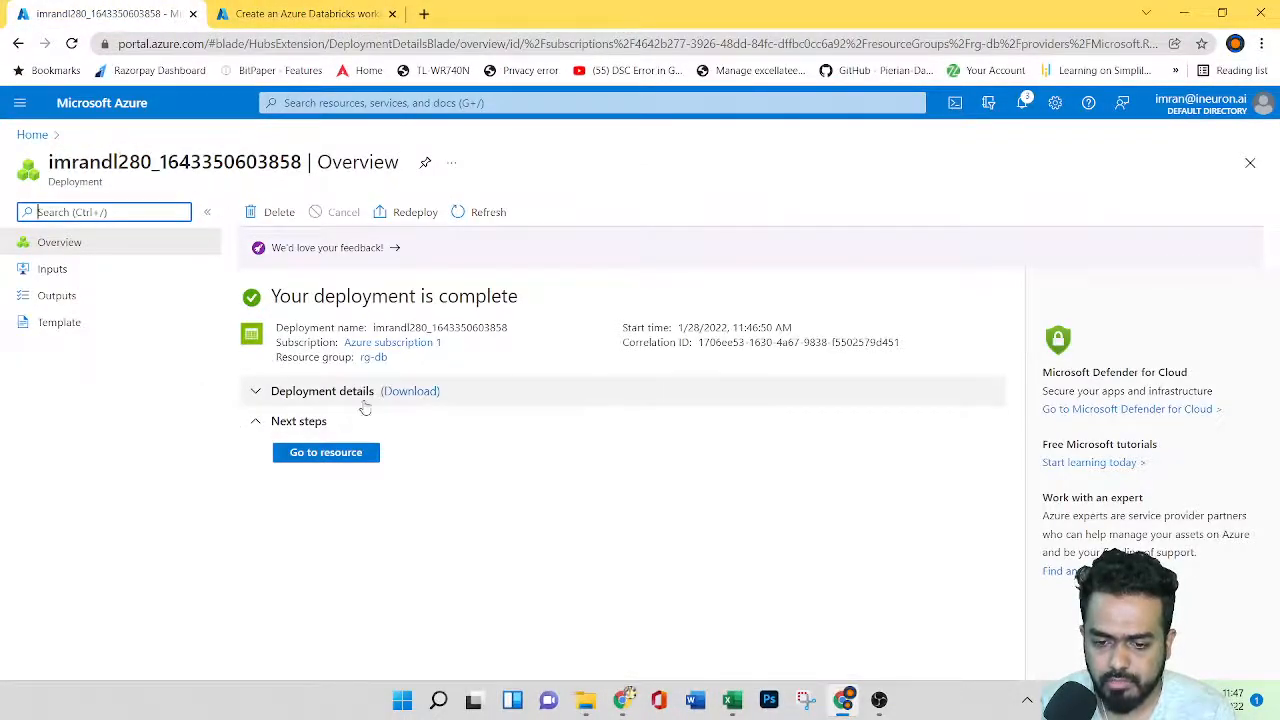
{"action": "left_click", "coordinate": [321, 457]}
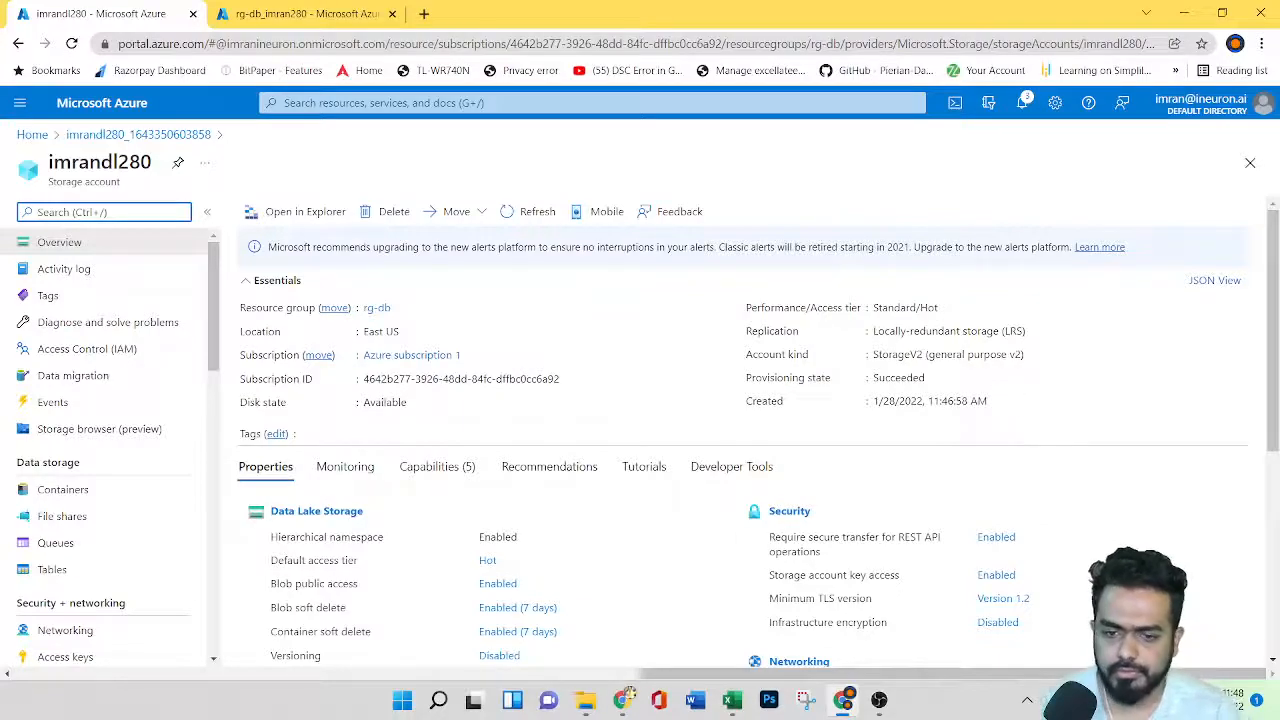
{"action": "left_click", "coordinate": [31, 135]}
{"action": "left_click", "coordinate": [318, 207]}
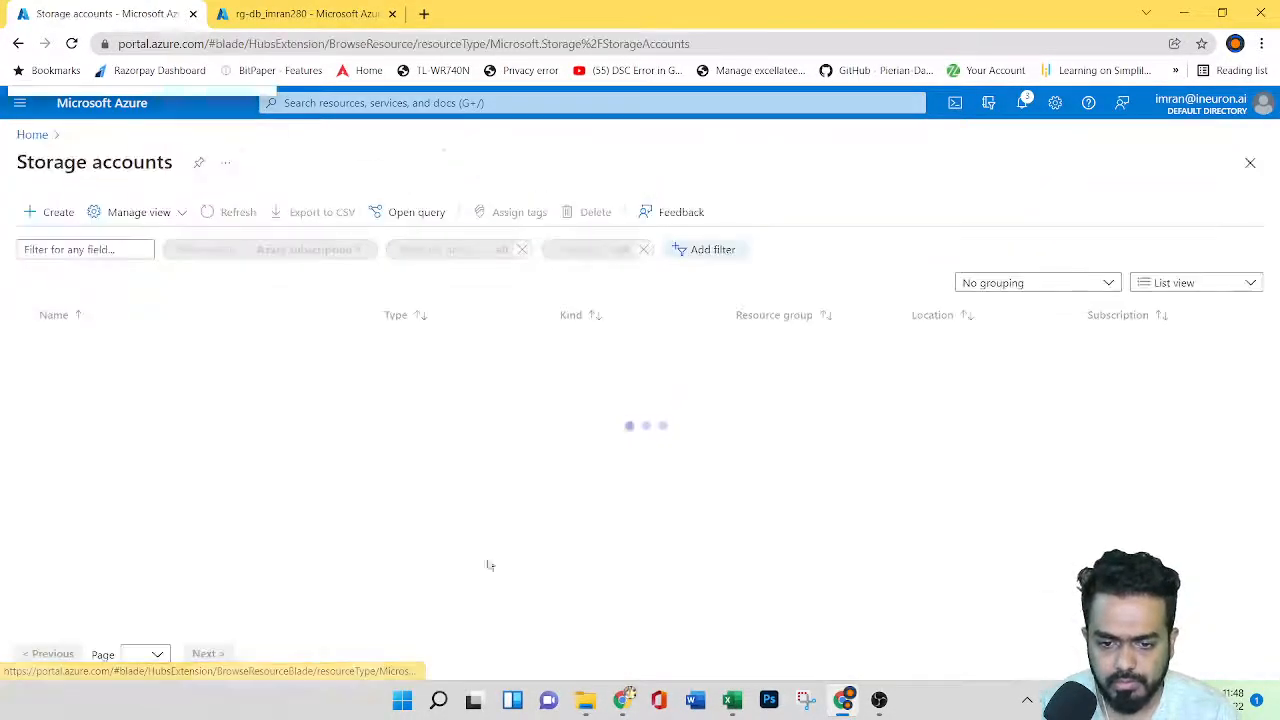
{"action": "left_click", "coordinate": [89, 372]}
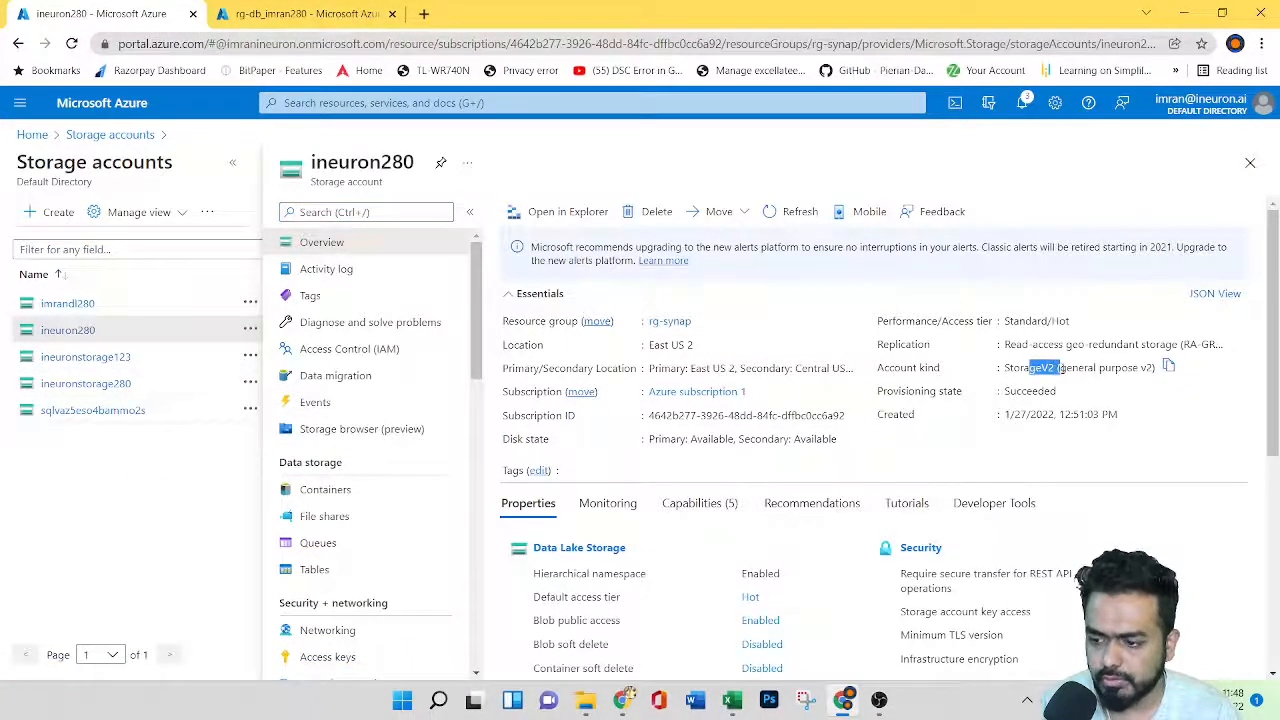
{"action": "left_click", "coordinate": [70, 304]}
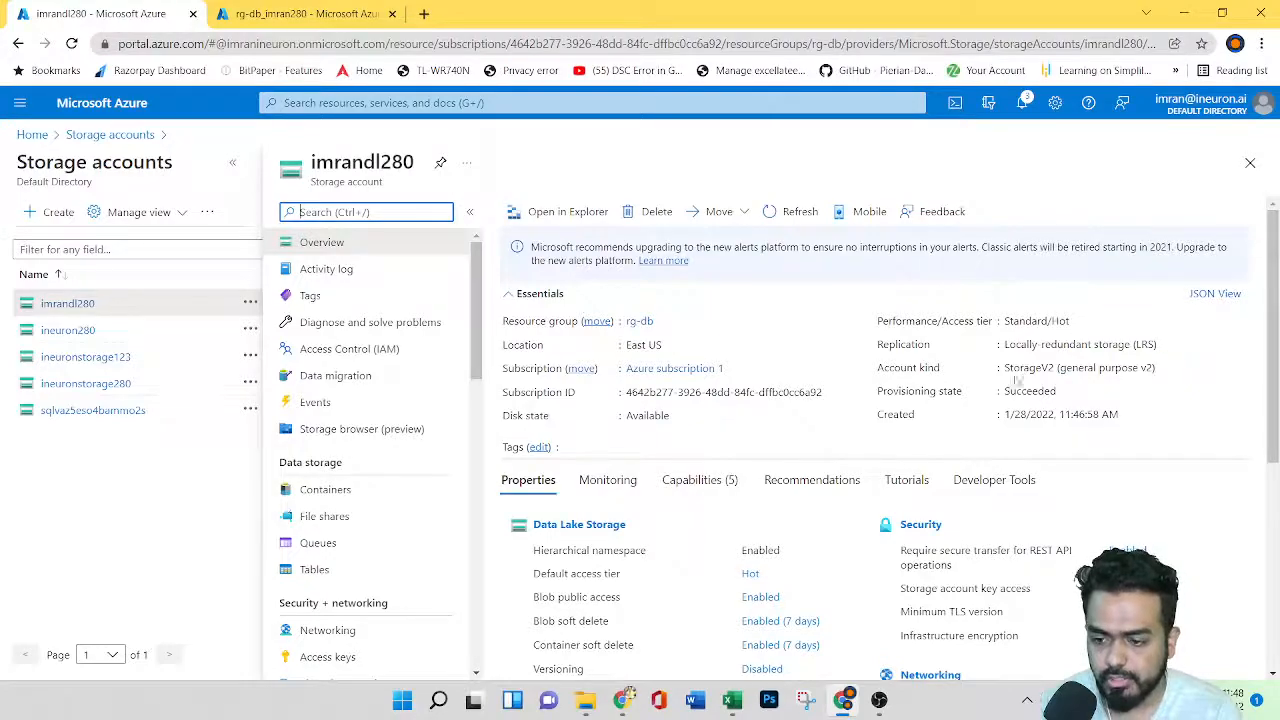
{"action": "scroll", "coordinate": [814, 520], "scroll_direction": "down", "scroll_amount": 5}
{"action": "scroll", "coordinate": [830, 522], "scroll_direction": "up", "scroll_amount": 5}
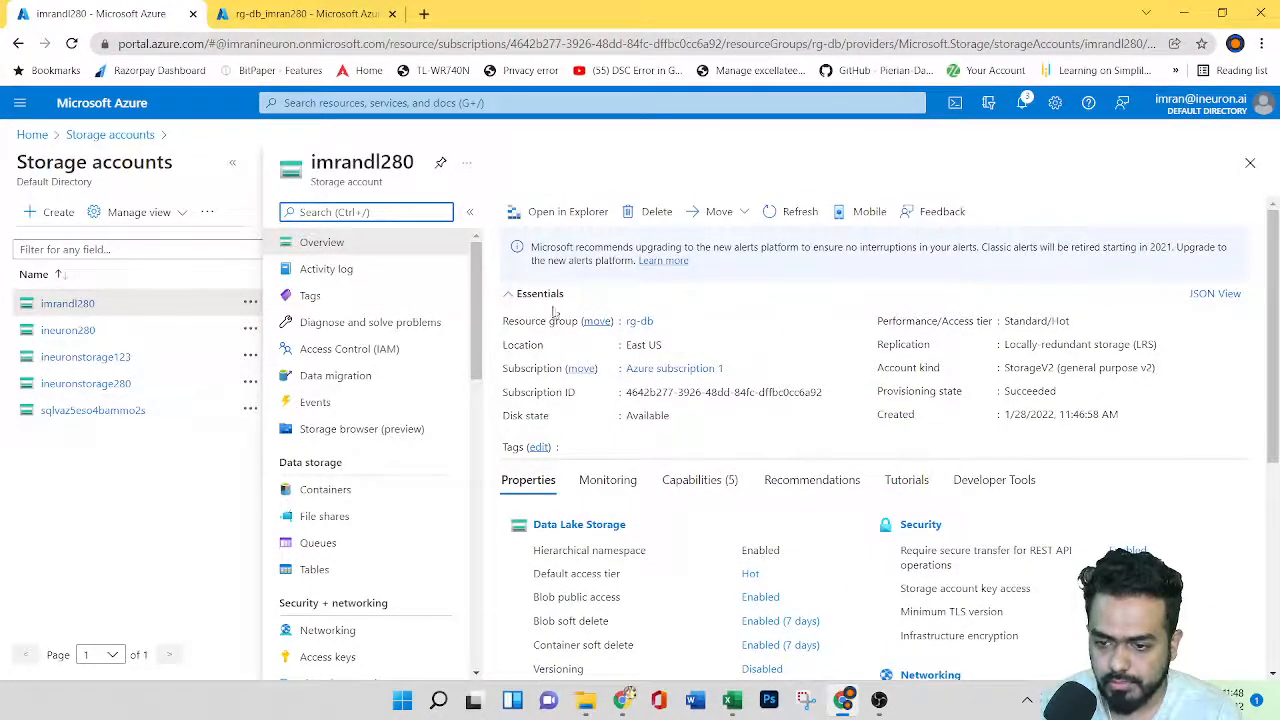
Create a container named data in imrandl280 with the public access level Blob (anonymous read access for blobs only).
{"action": "left_click", "coordinate": [335, 490]}
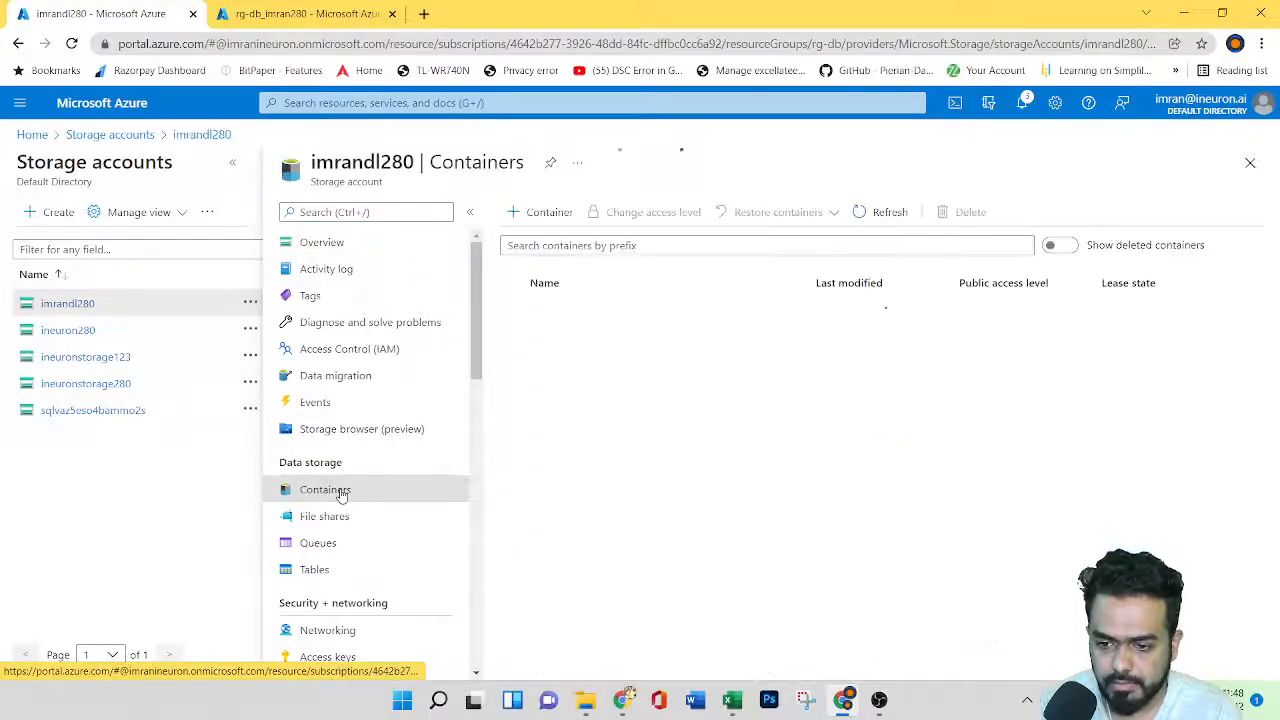
{"action": "left_click", "coordinate": [547, 213]}
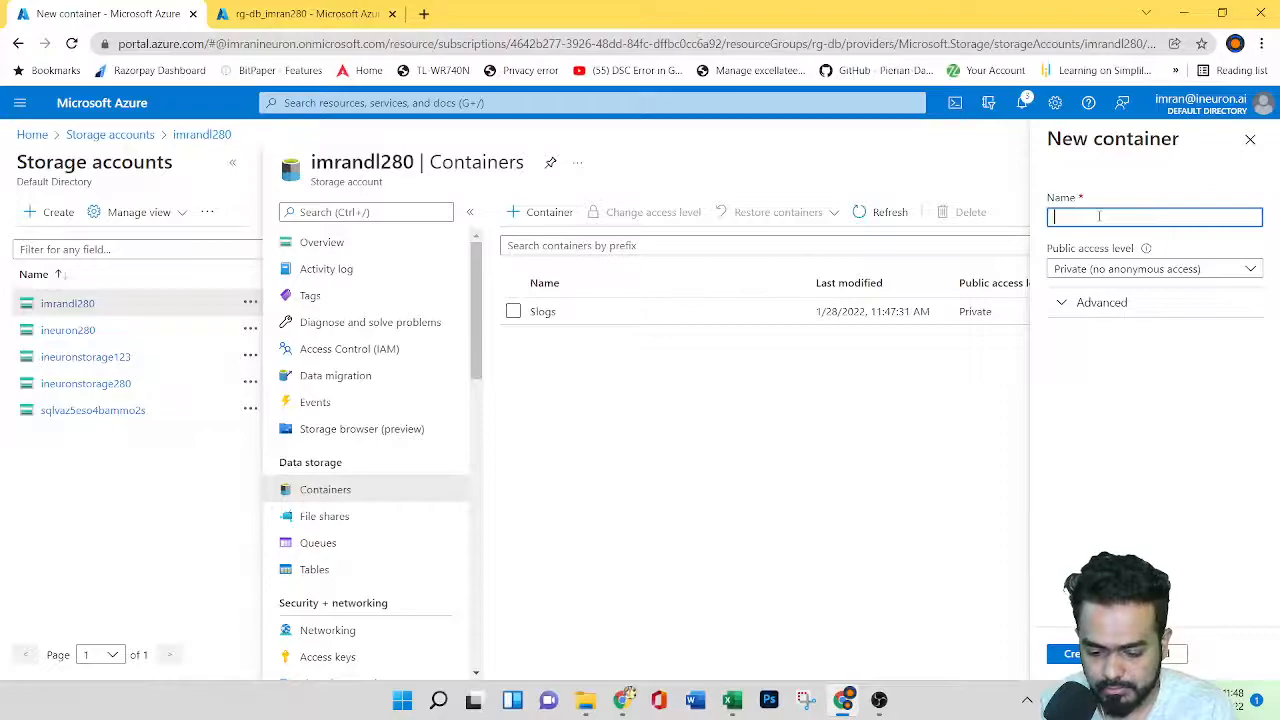
{"action": "type", "text": "data"}
{"action": "left_click", "coordinate": [1118, 270]}
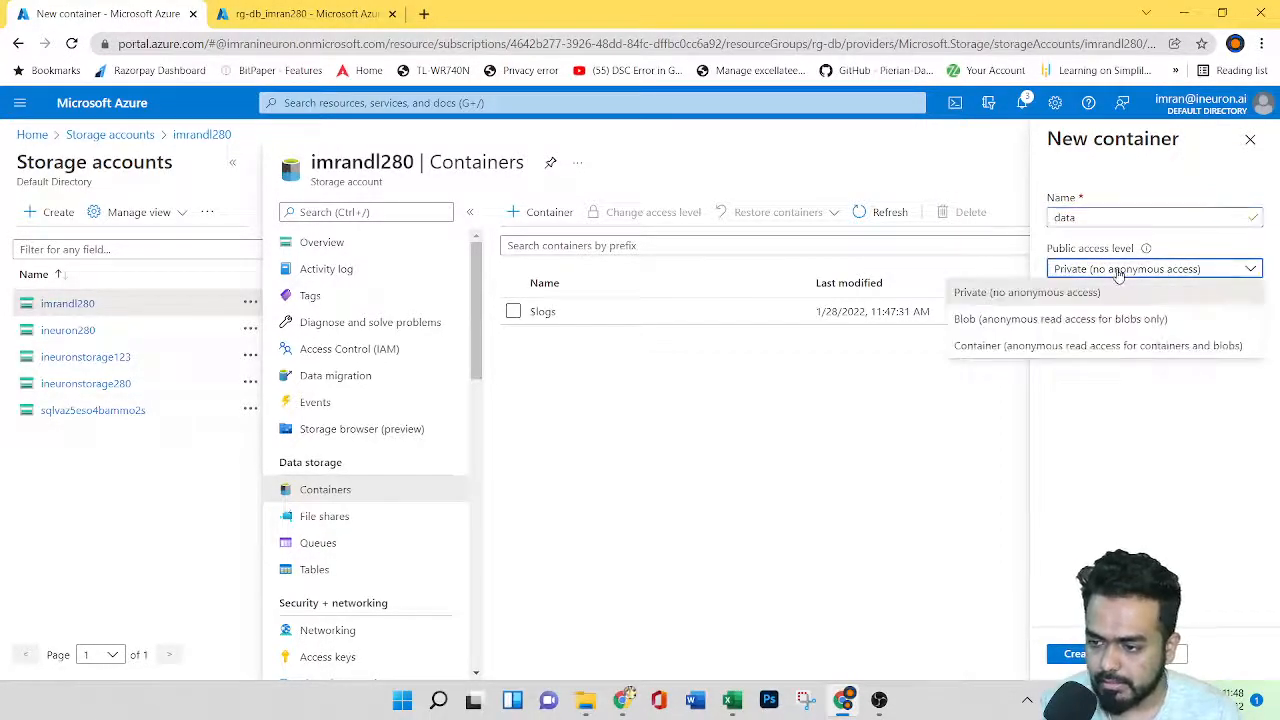
{"action": "left_click", "coordinate": [1014, 320]}
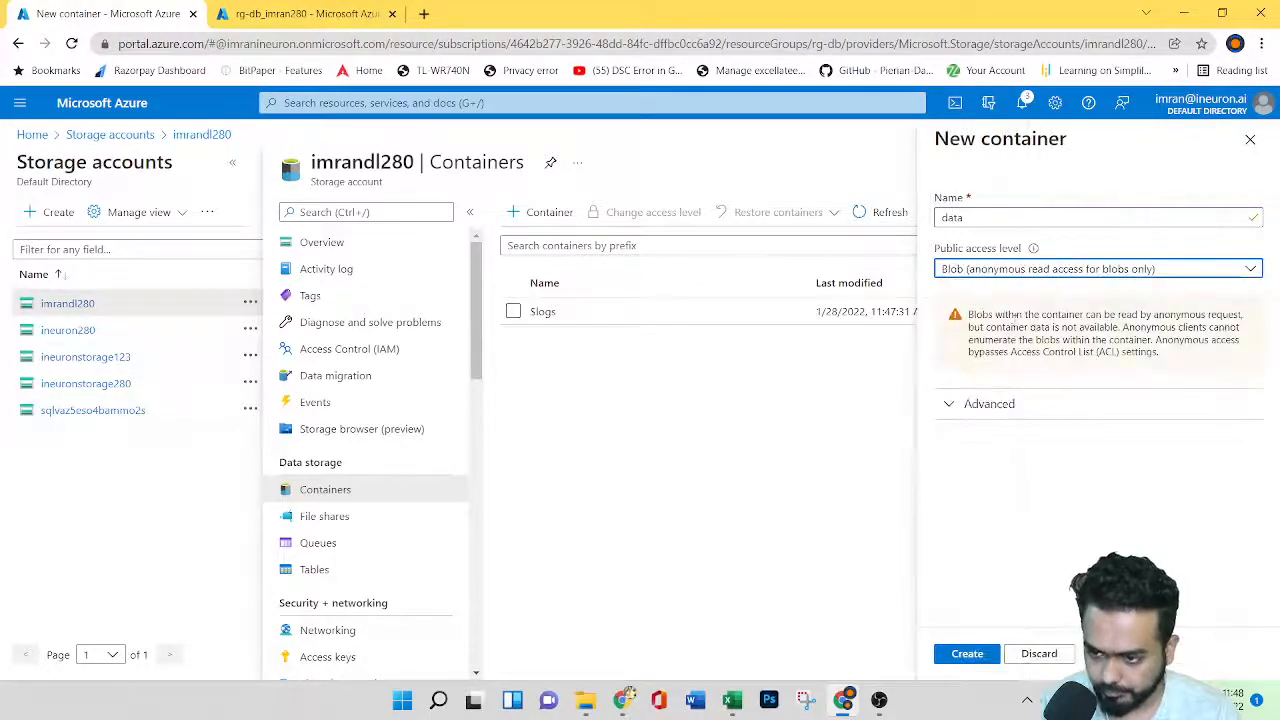
{"action": "left_click", "coordinate": [967, 654]}
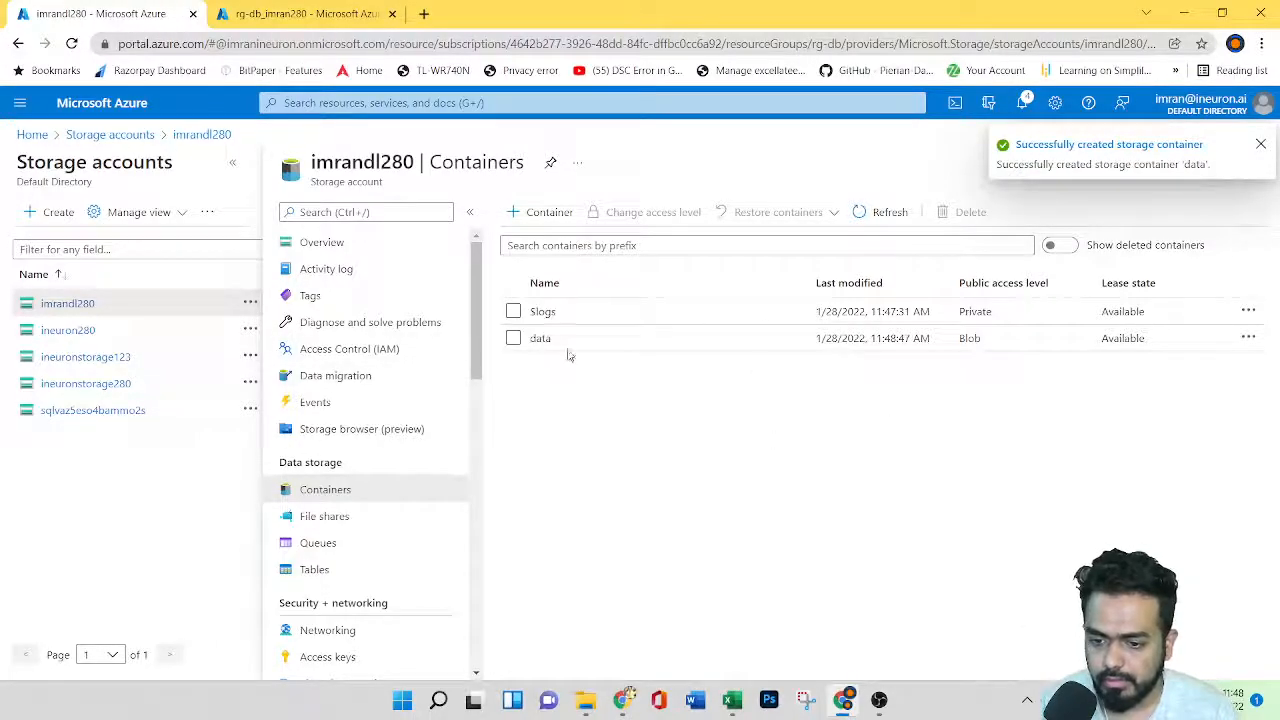
Upload YellowTaxiTripData.csv from the DataBricks folder inside Downloads' azure databricks folder to the data container.
{"action": "left_click", "coordinate": [550, 339]}
{"action": "left_click", "coordinate": [268, 213]}
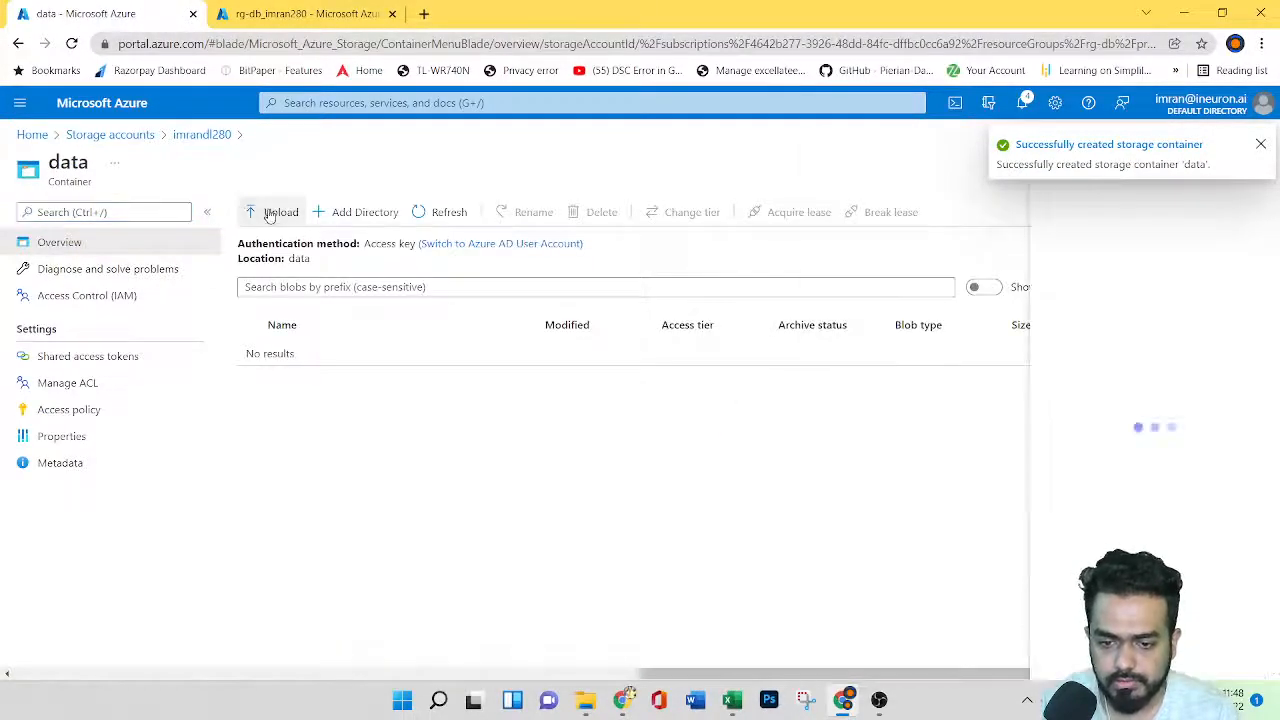
{"action": "left_click", "coordinate": [1260, 144]}
{"action": "left_click", "coordinate": [1255, 209]}
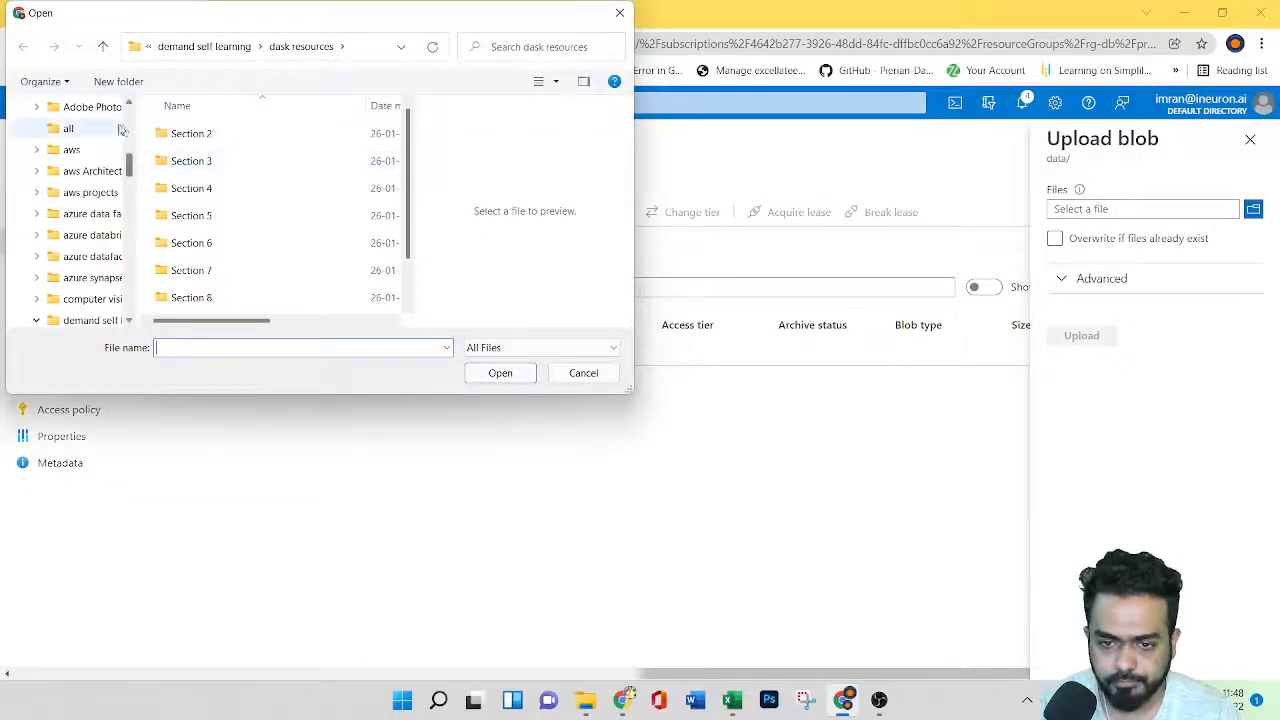
{"action": "scroll", "coordinate": [80, 200], "scroll_direction": "up", "scroll_amount": 10}
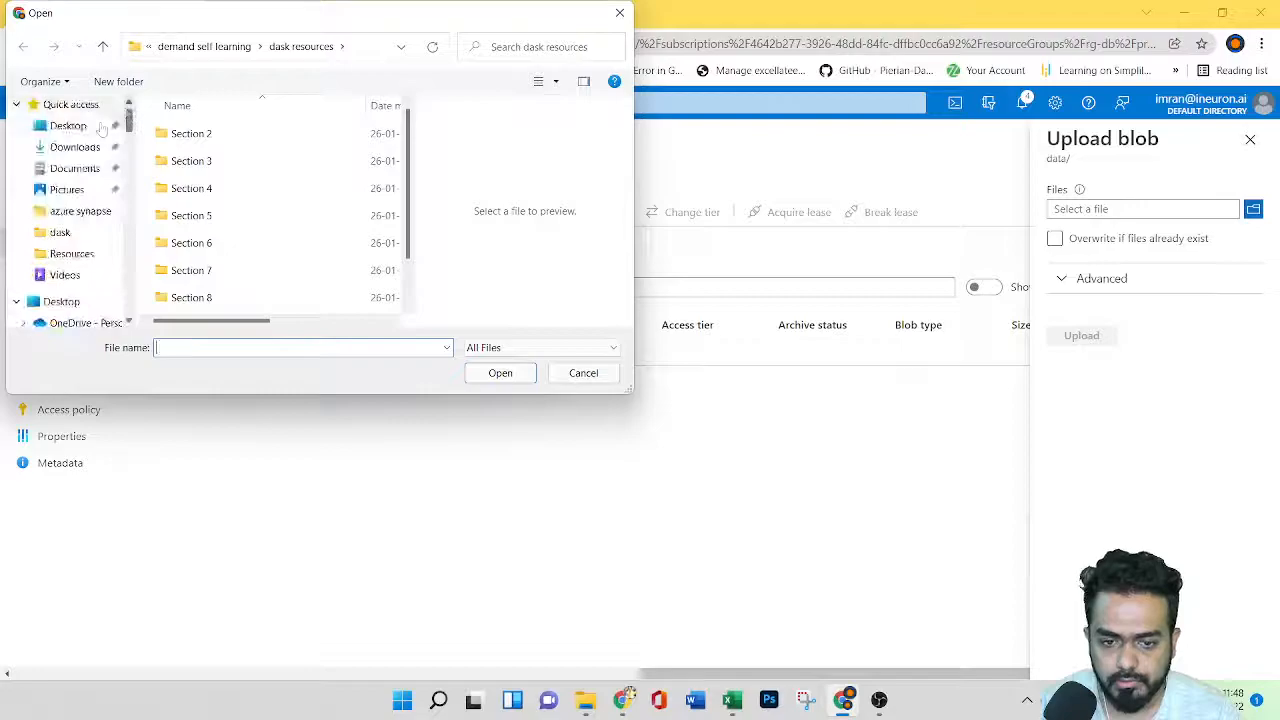
{"action": "left_click", "coordinate": [100, 147]}
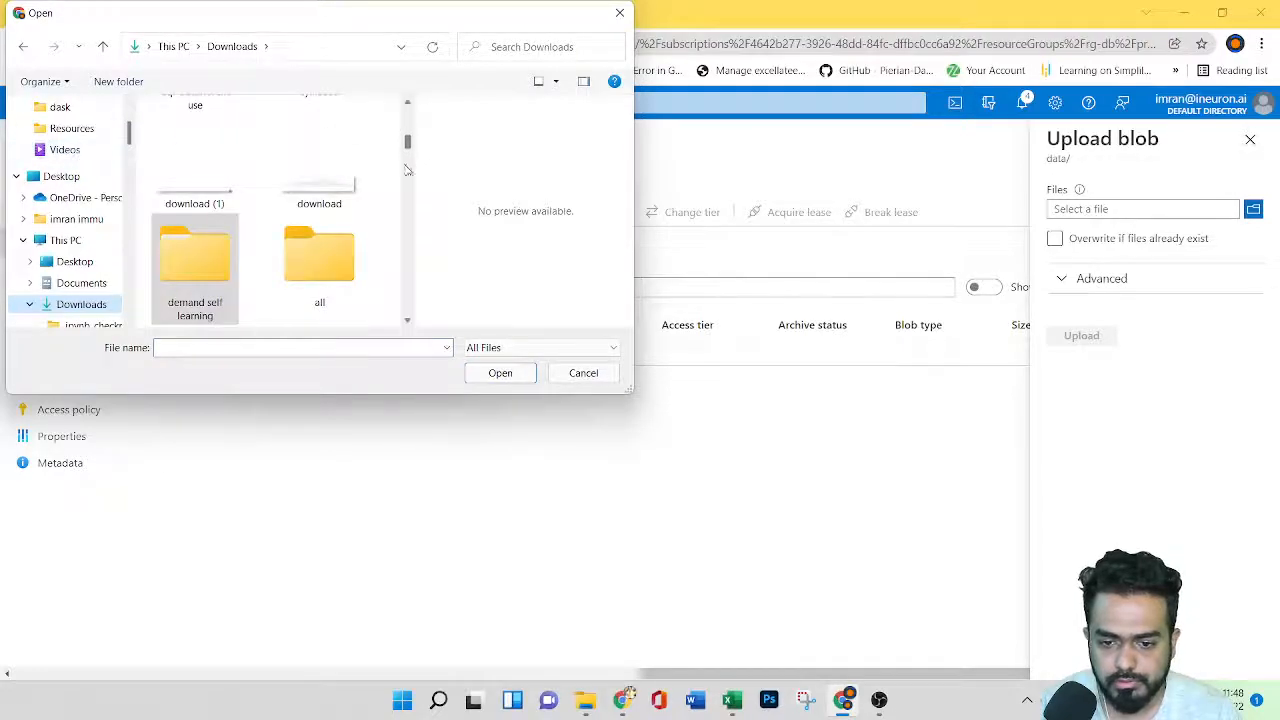
{"action": "left_click_drag", "start_coordinate": [408, 141], "coordinate": [410, 104]}
{"action": "double_click", "coordinate": [200, 165]}
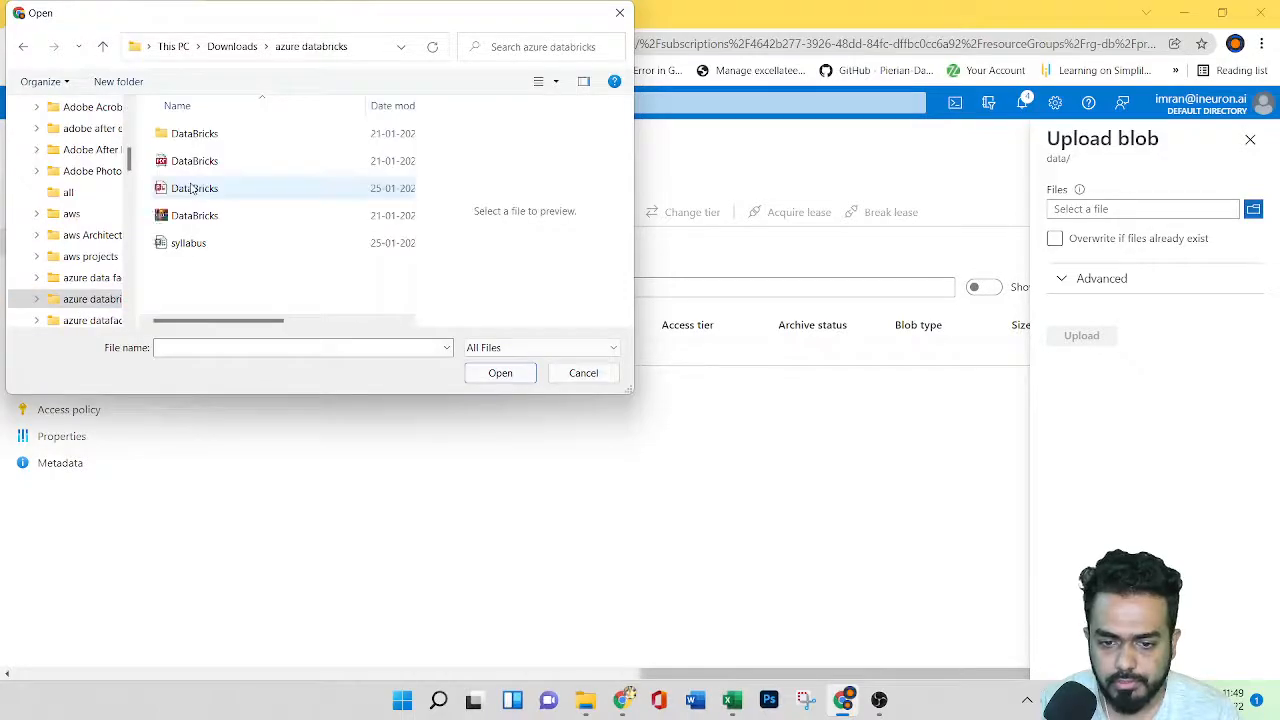
{"action": "double_click", "coordinate": [240, 134]}
{"action": "left_click", "coordinate": [239, 192]}
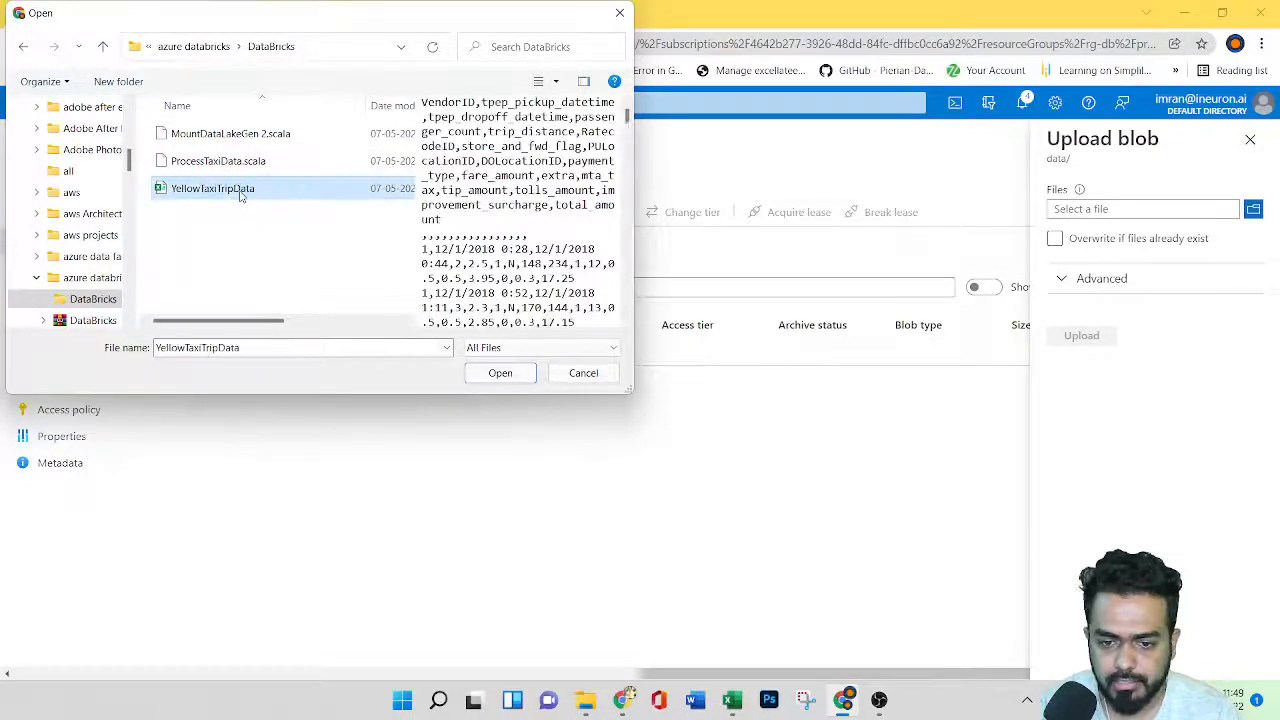
{"action": "left_click", "coordinate": [500, 372]}
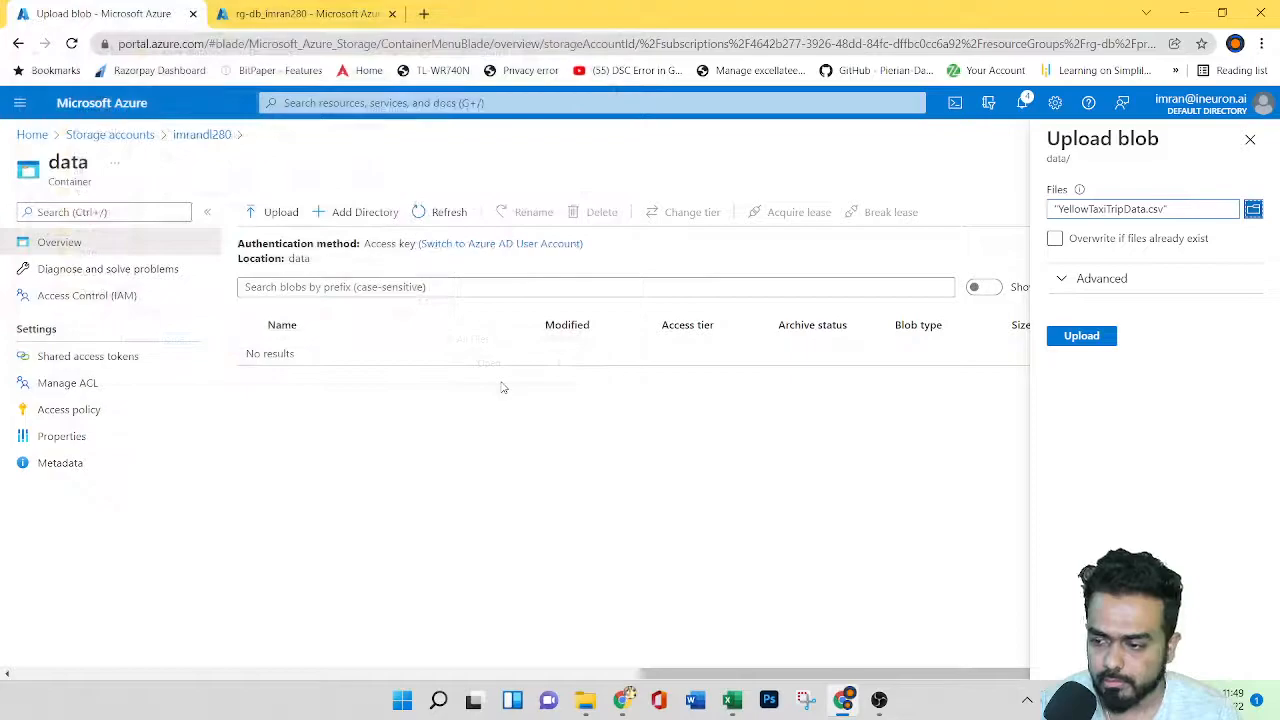
{"action": "left_click", "coordinate": [1081, 337]}
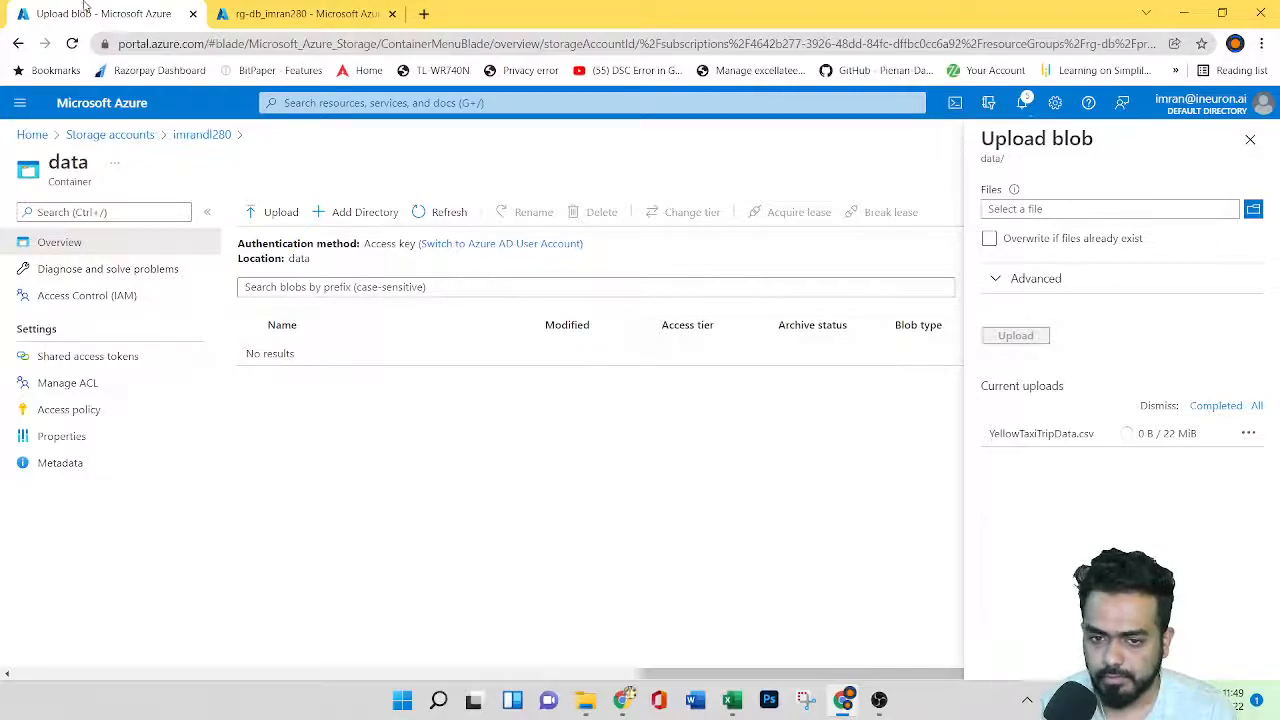
Check the rg-db_imran280 deployment, then review the account kind of imrandl280 and the contents of its data container.
{"action": "left_click", "coordinate": [268, 13]}
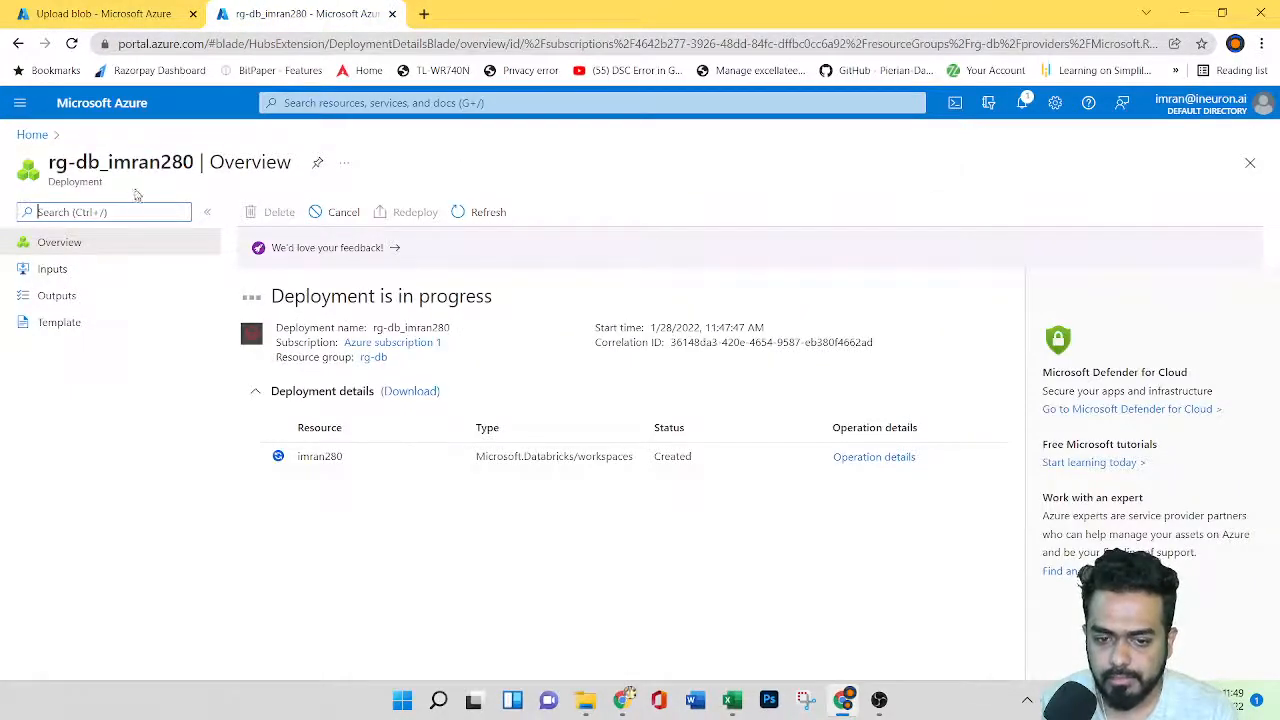
{"action": "left_click", "coordinate": [120, 13]}
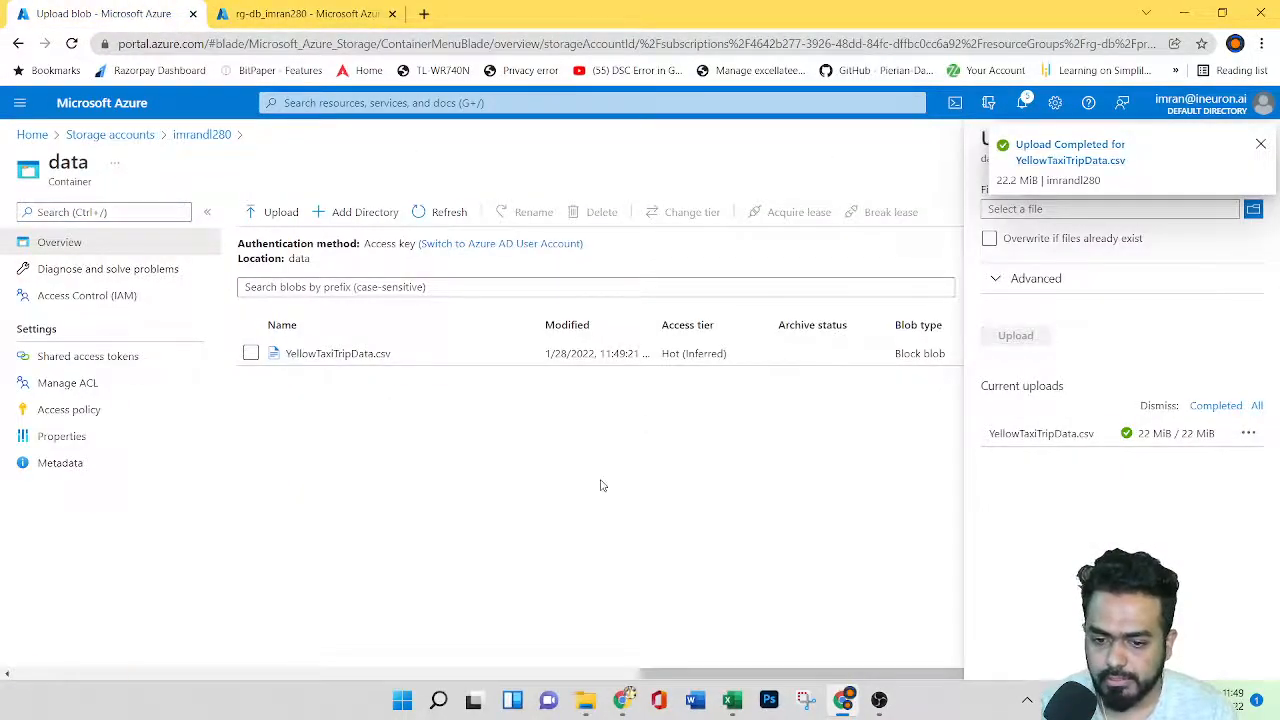
{"action": "left_click", "coordinate": [108, 134]}
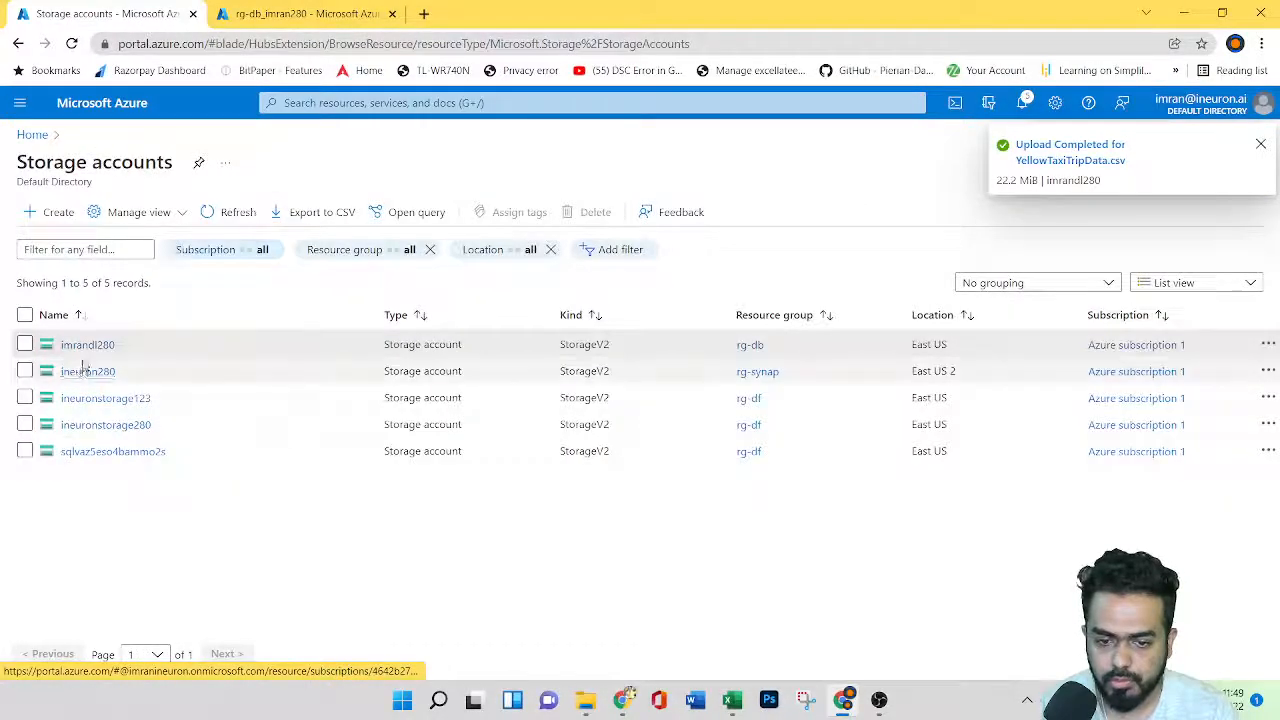
{"action": "mouse_move", "coordinate": [82, 352]}
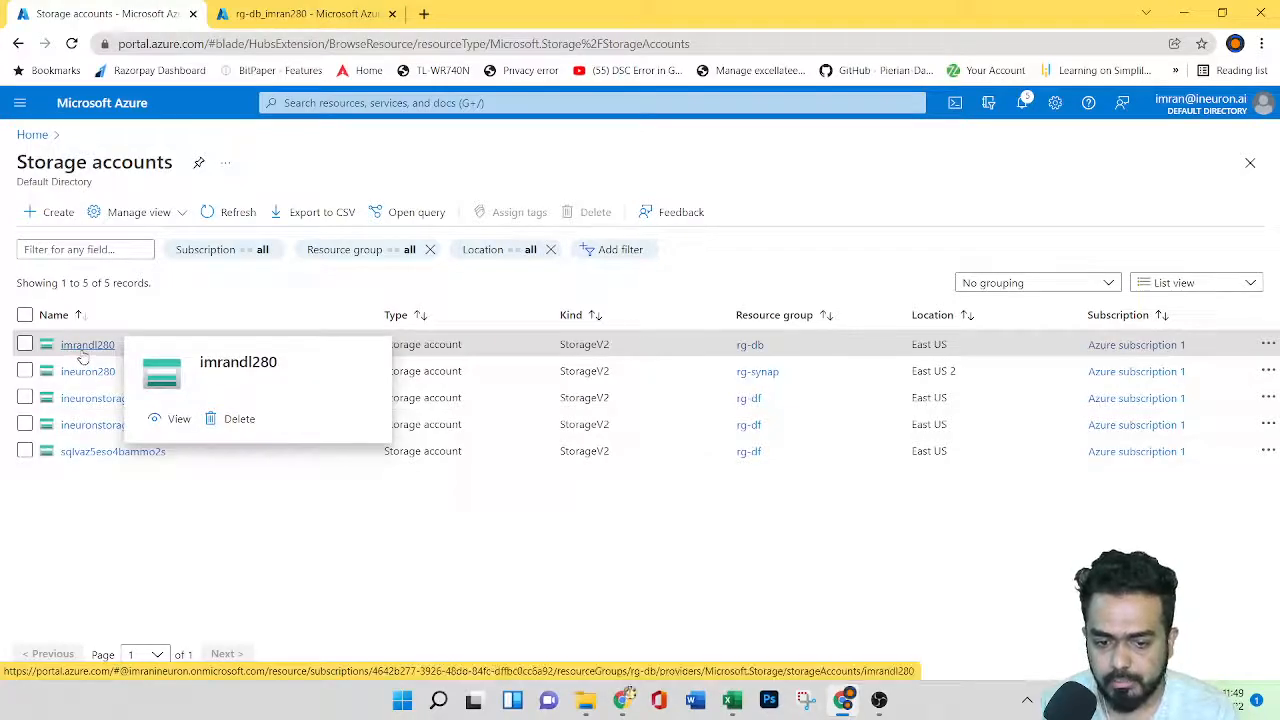
{"action": "left_click", "coordinate": [82, 350]}
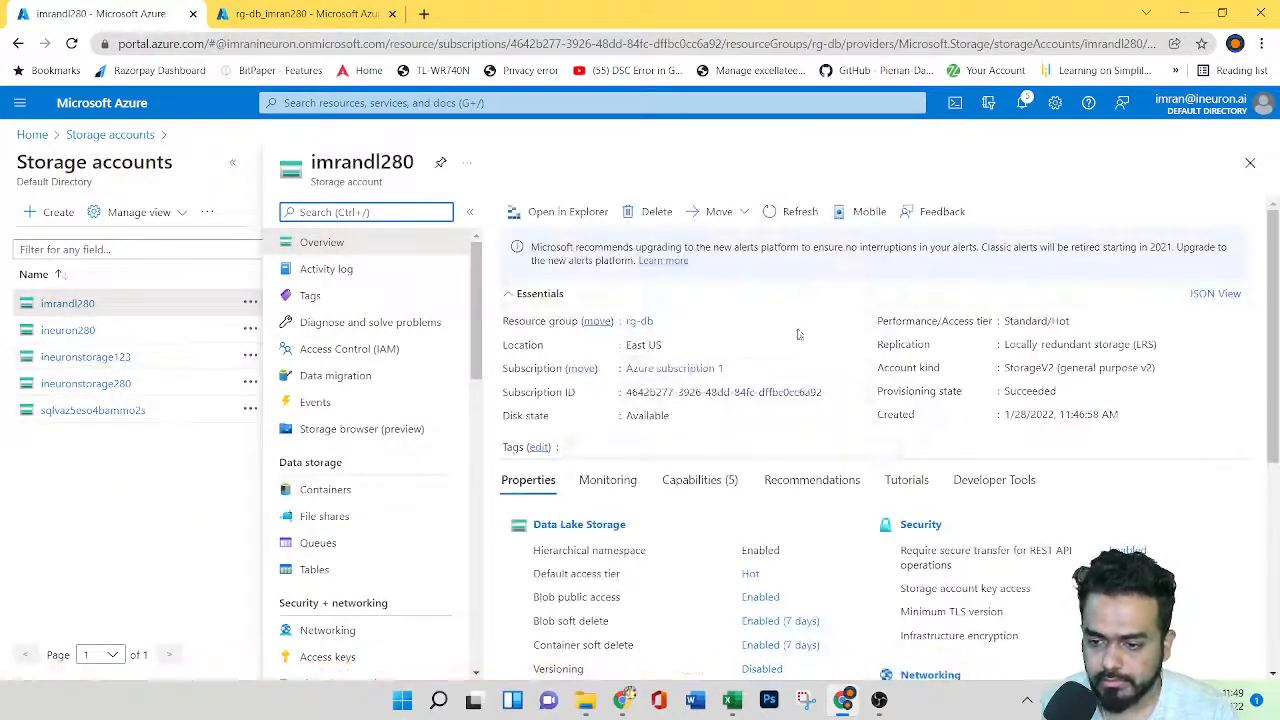
{"action": "left_click_drag", "start_coordinate": [1005, 368], "coordinate": [1106, 368]}
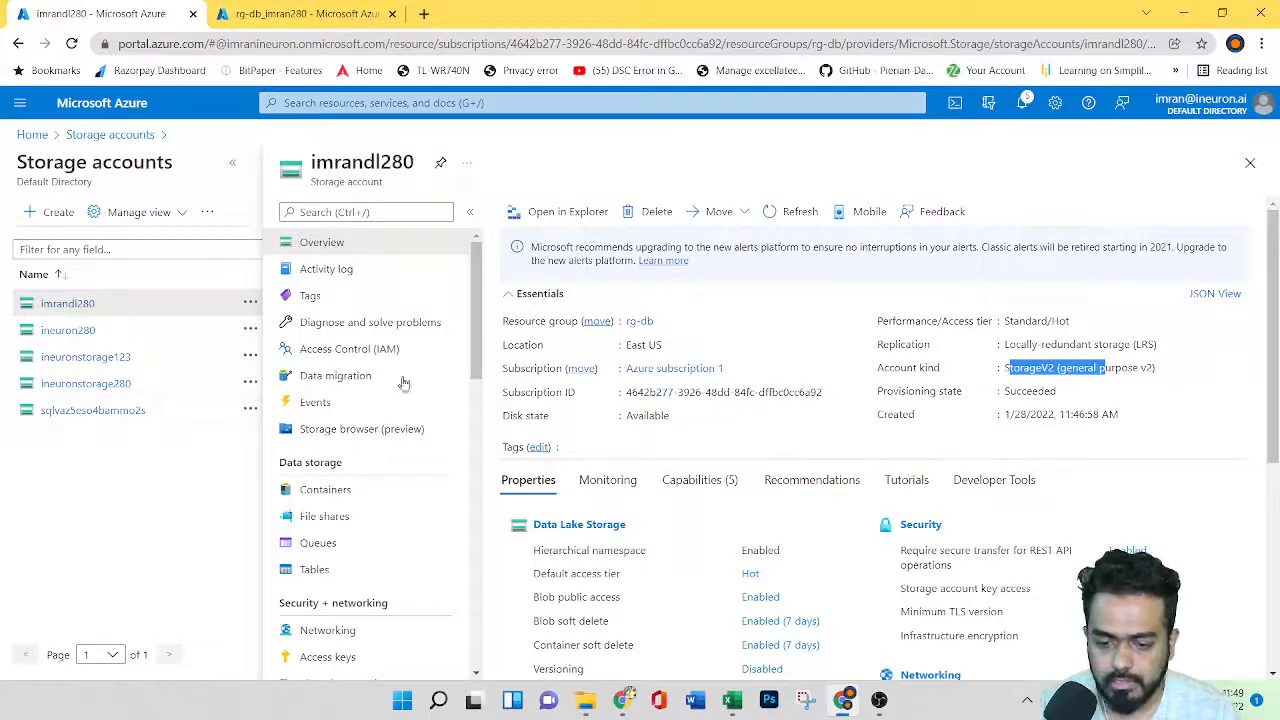
{"action": "left_click", "coordinate": [350, 490]}
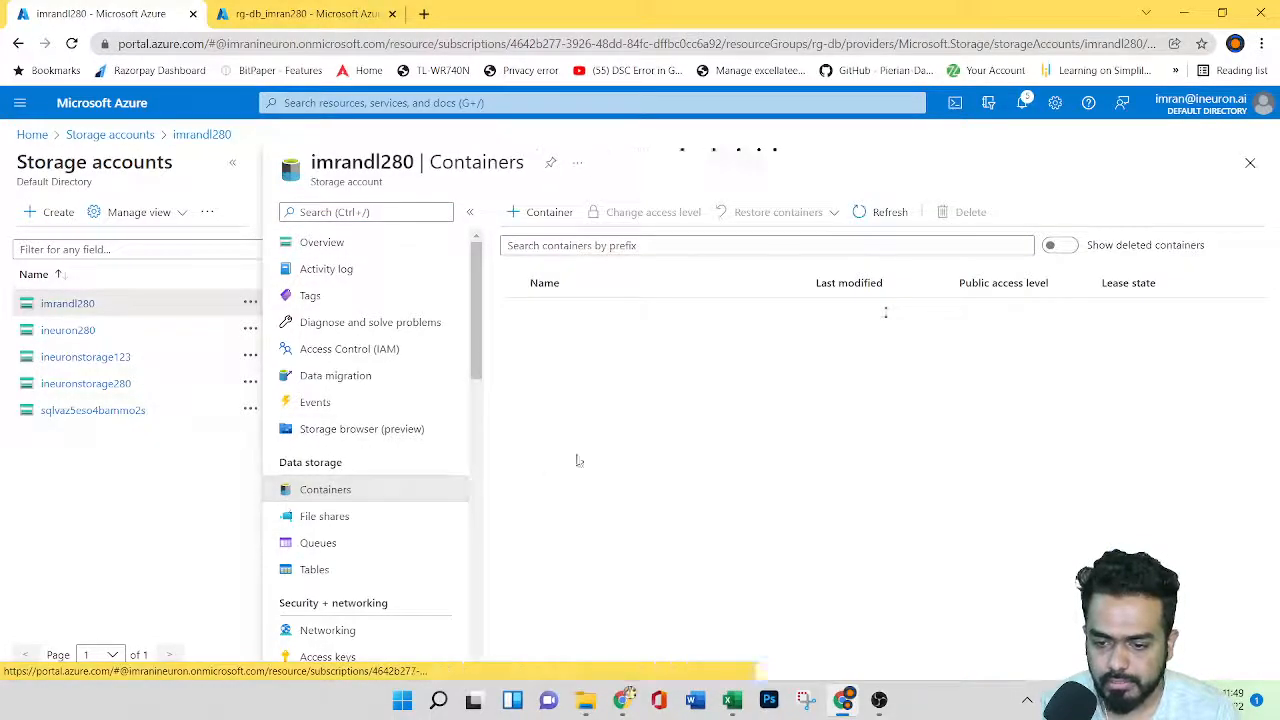
{"action": "left_click", "coordinate": [549, 342]}
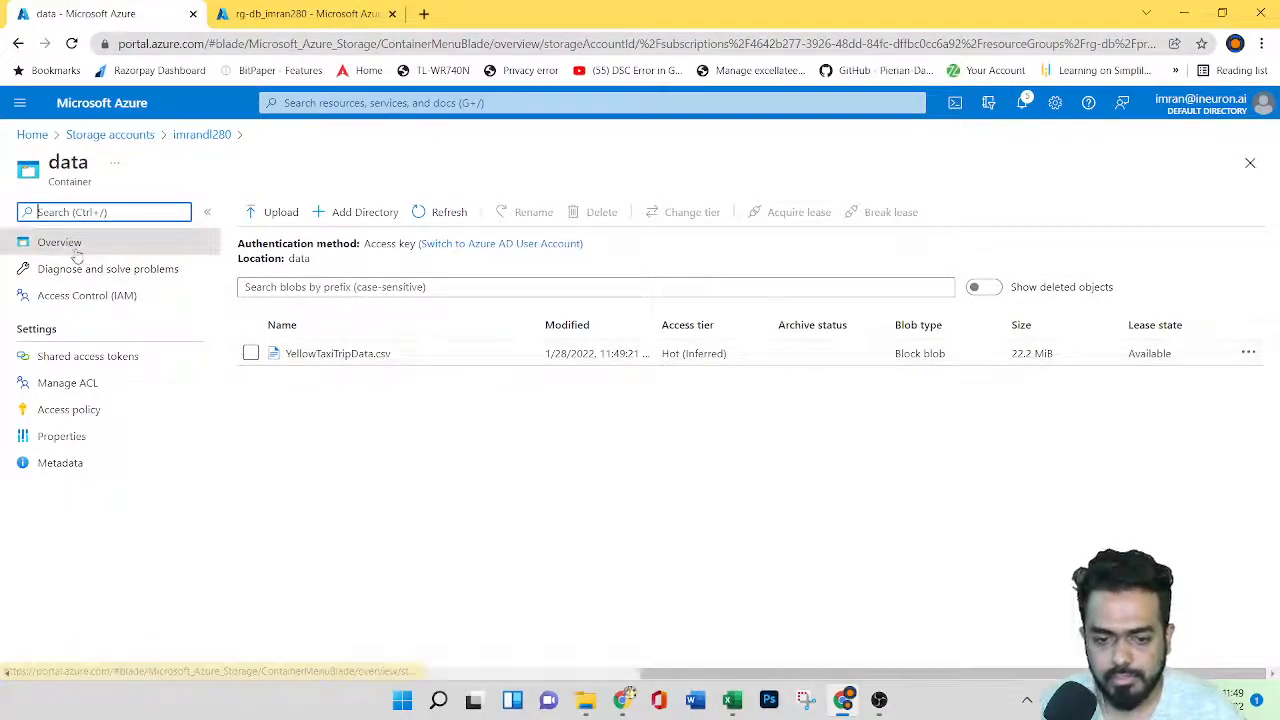
Check the progress of the rg-db_imran280 deployment again, reopening the imrandl280 storage account in between.
{"action": "left_click", "coordinate": [290, 13]}
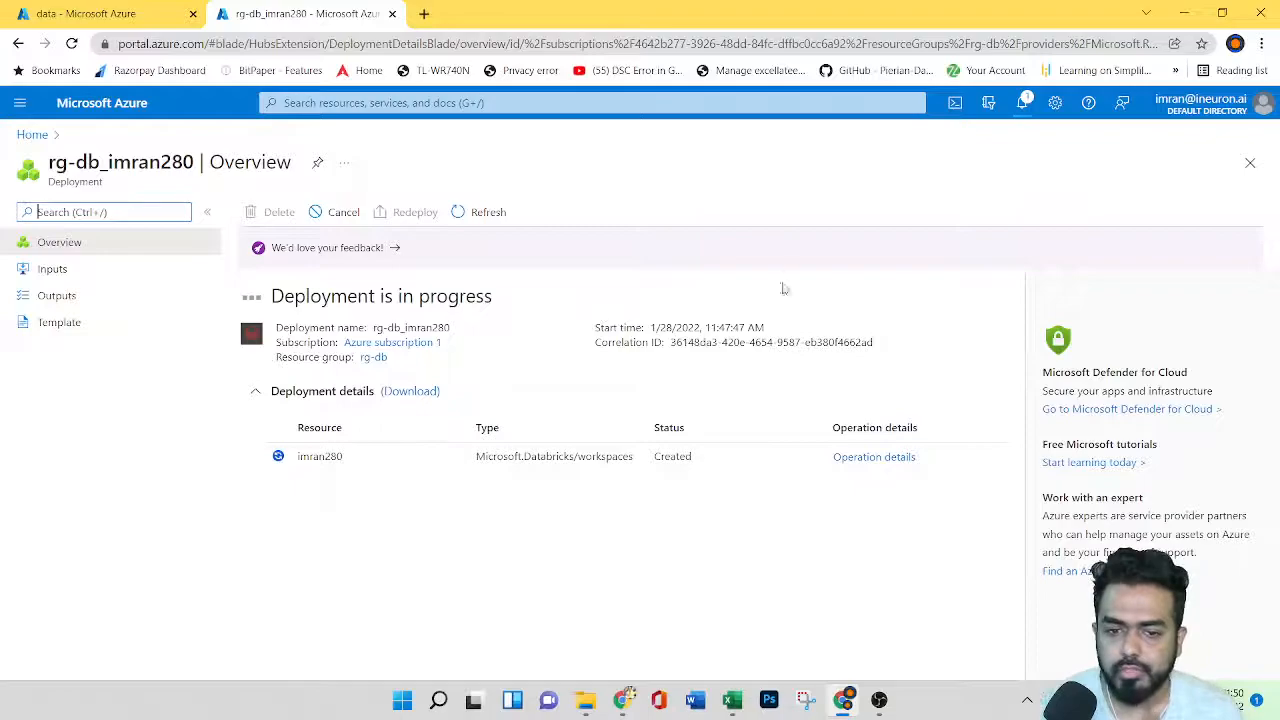
{"action": "left_click", "coordinate": [143, 9]}
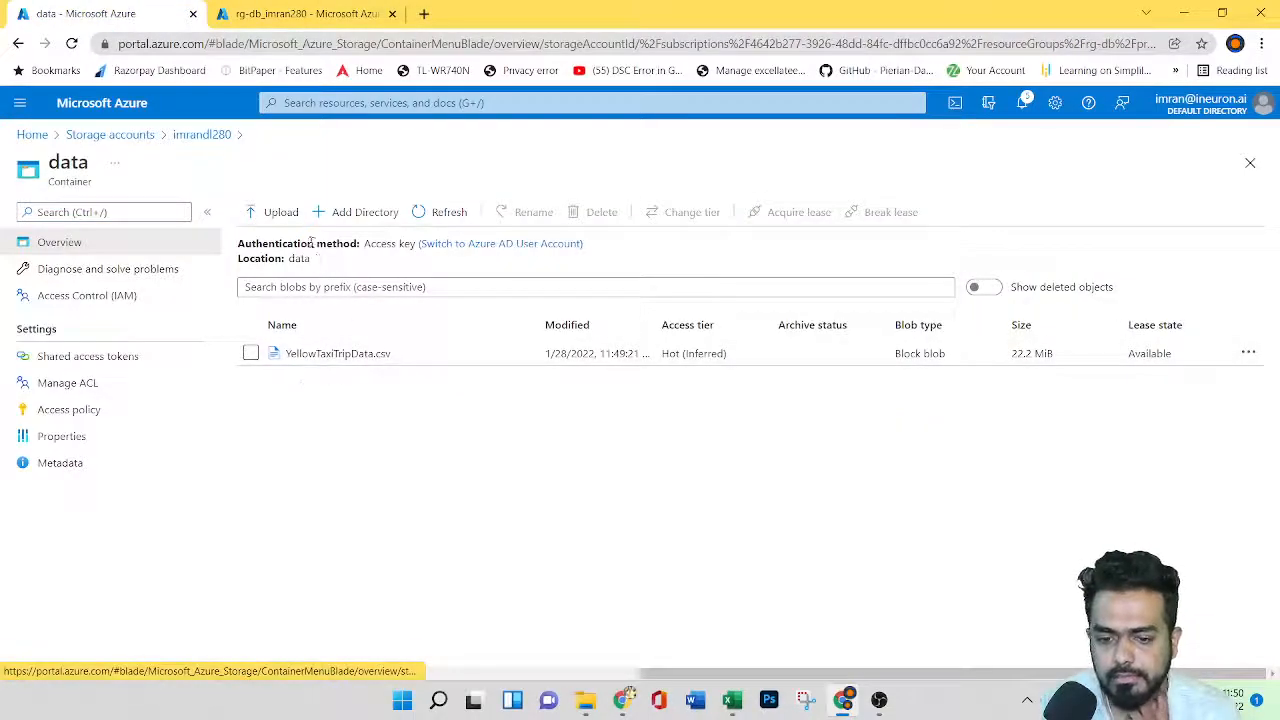
{"action": "left_click", "coordinate": [144, 136]}
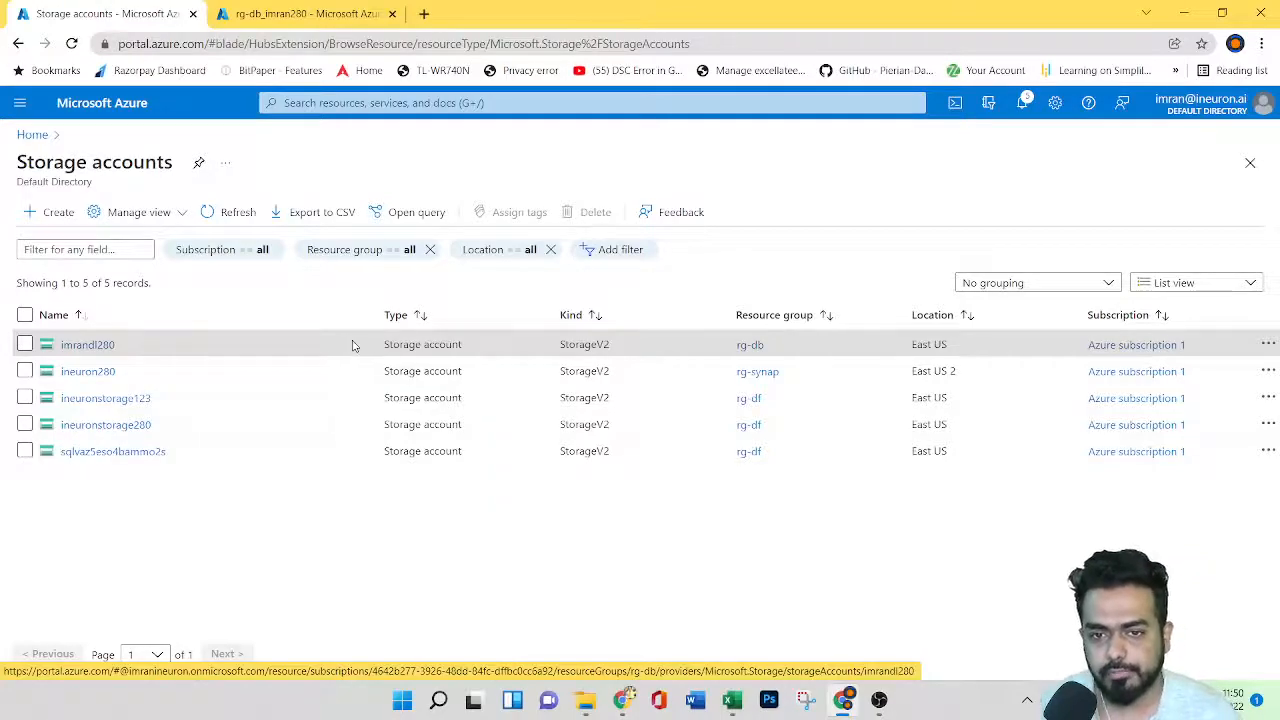
{"action": "left_click", "coordinate": [108, 352]}
{"action": "key", "text": "ctrl+Tab"}
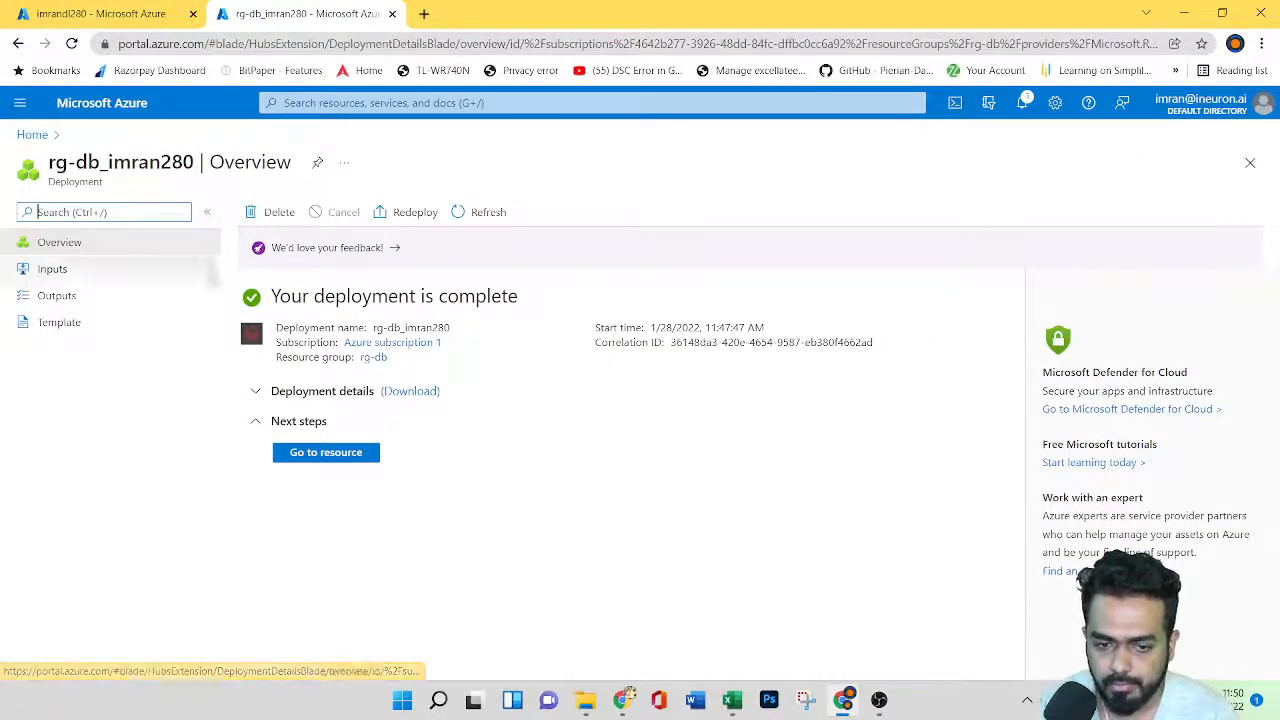
Open the deployed imran280 Databricks resource, check its status and launch its workspace.
{"action": "left_click", "coordinate": [343, 452]}
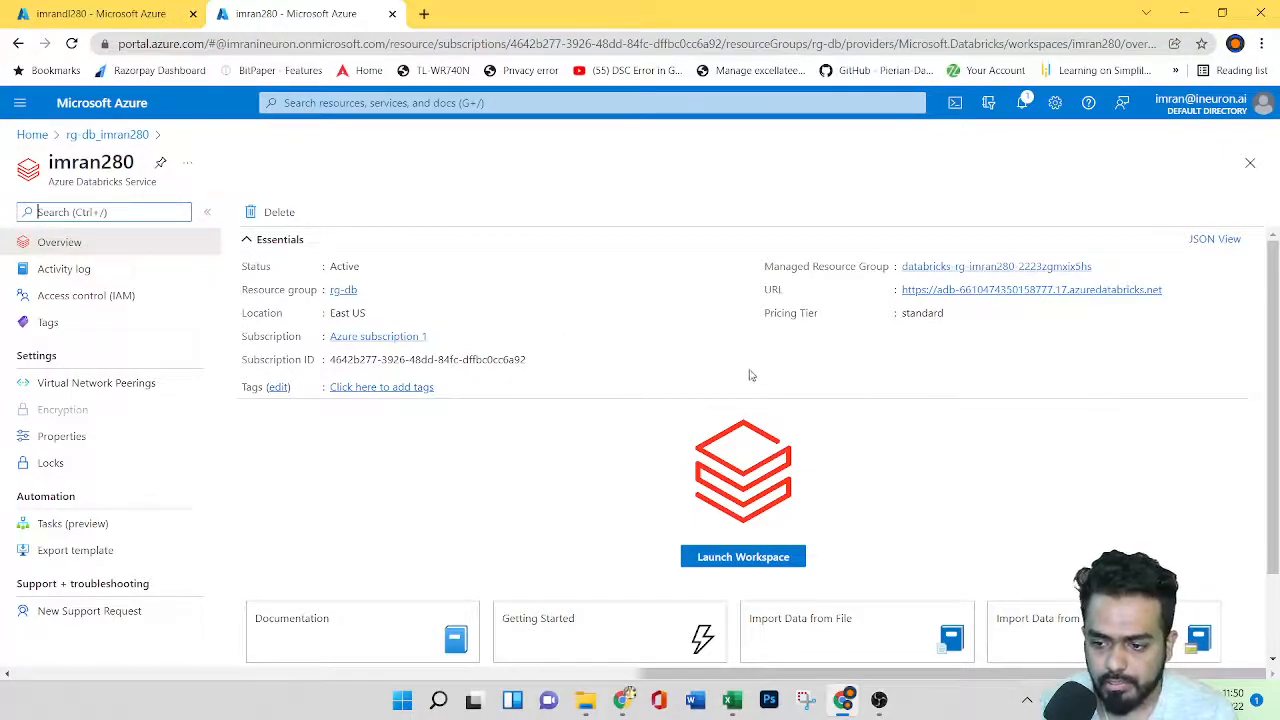
{"action": "left_click_drag", "start_coordinate": [328, 267], "coordinate": [362, 267]}
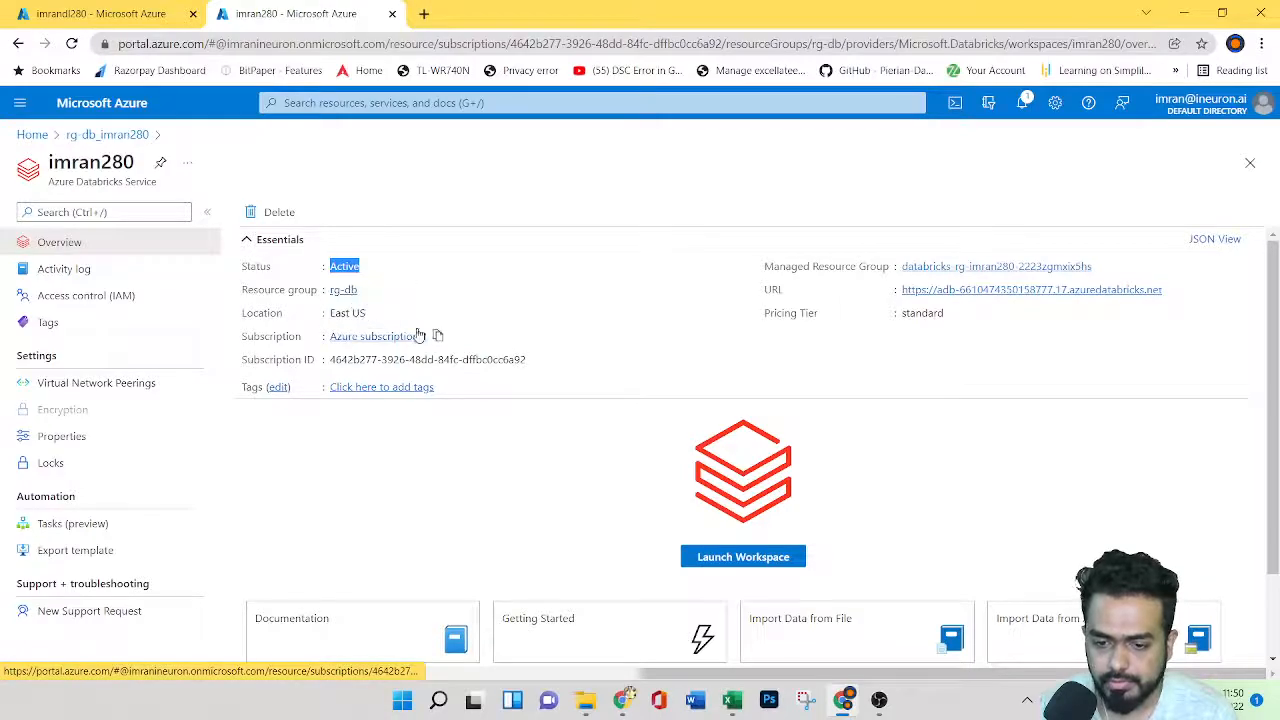
{"action": "scroll", "coordinate": [833, 479], "scroll_direction": "down", "scroll_amount": 1}
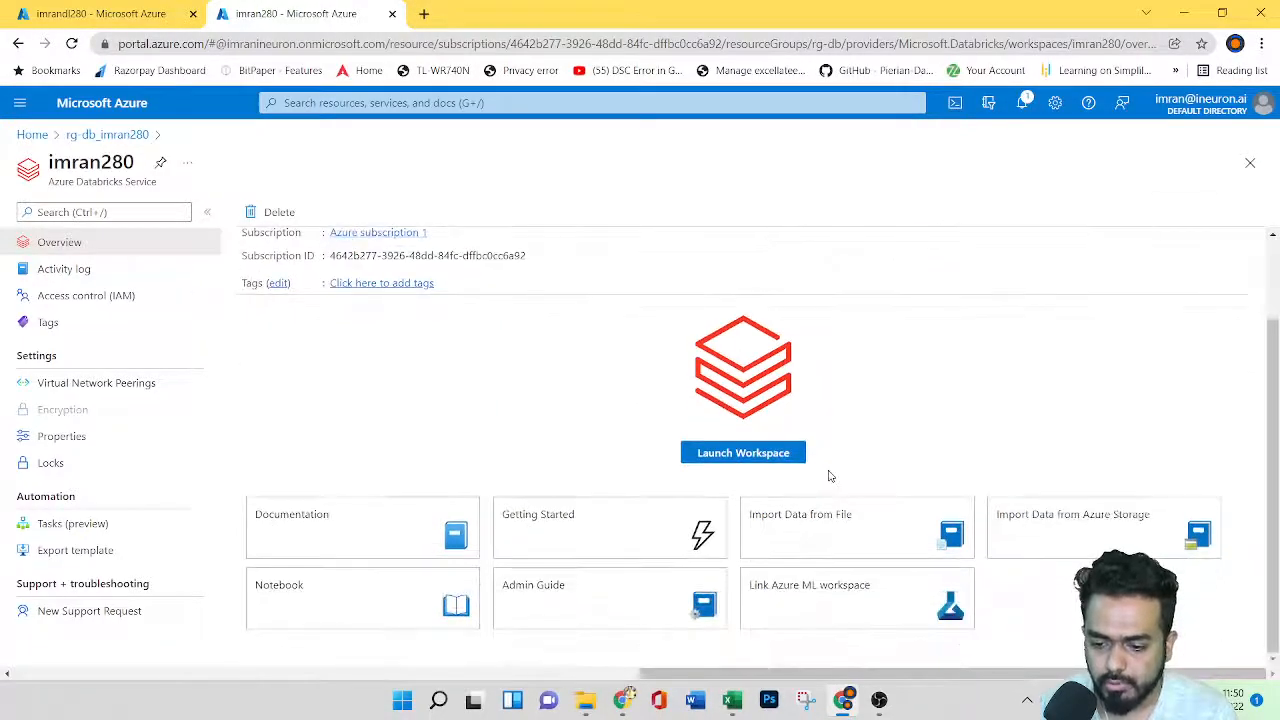
{"action": "left_click", "coordinate": [757, 455]}
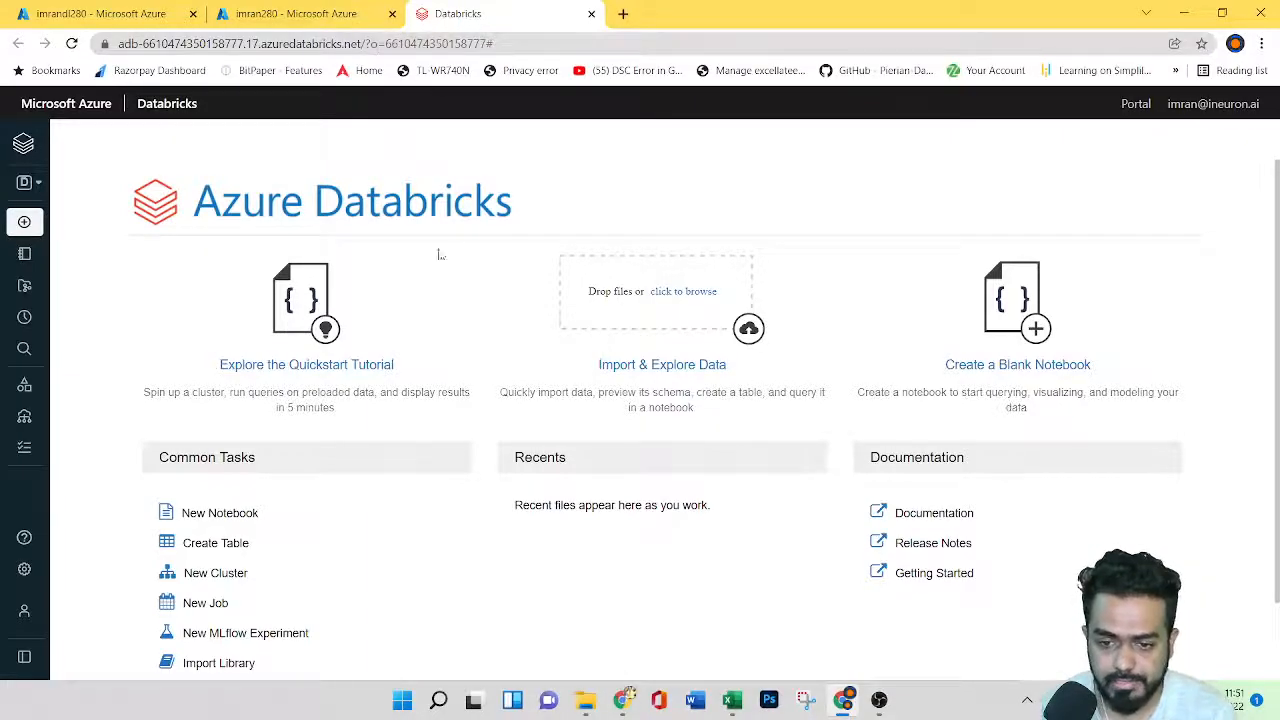
Look through the Azure Databricks home page, including its Common Tasks list.
{"action": "scroll", "coordinate": [549, 441], "scroll_direction": "down", "scroll_amount": 1}
{"action": "scroll", "coordinate": [549, 441], "scroll_direction": "up", "scroll_amount": 1}
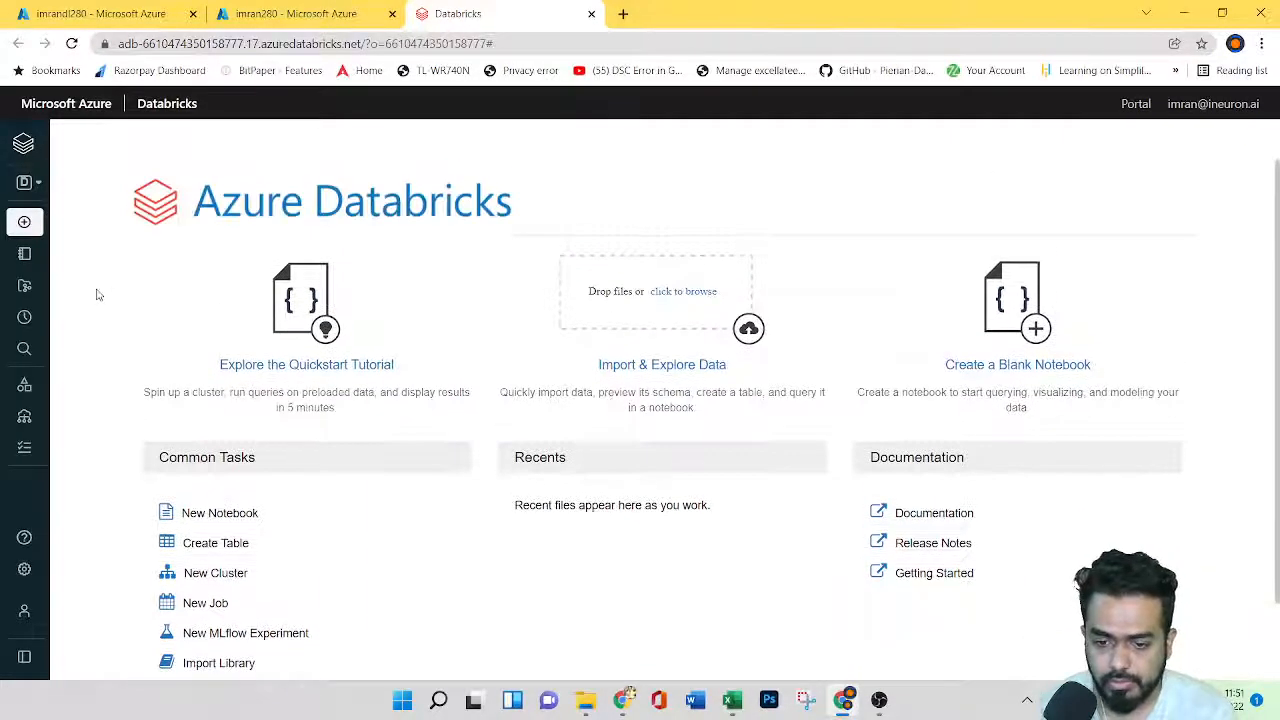
{"action": "scroll", "coordinate": [613, 470], "scroll_direction": "down", "scroll_amount": 1}
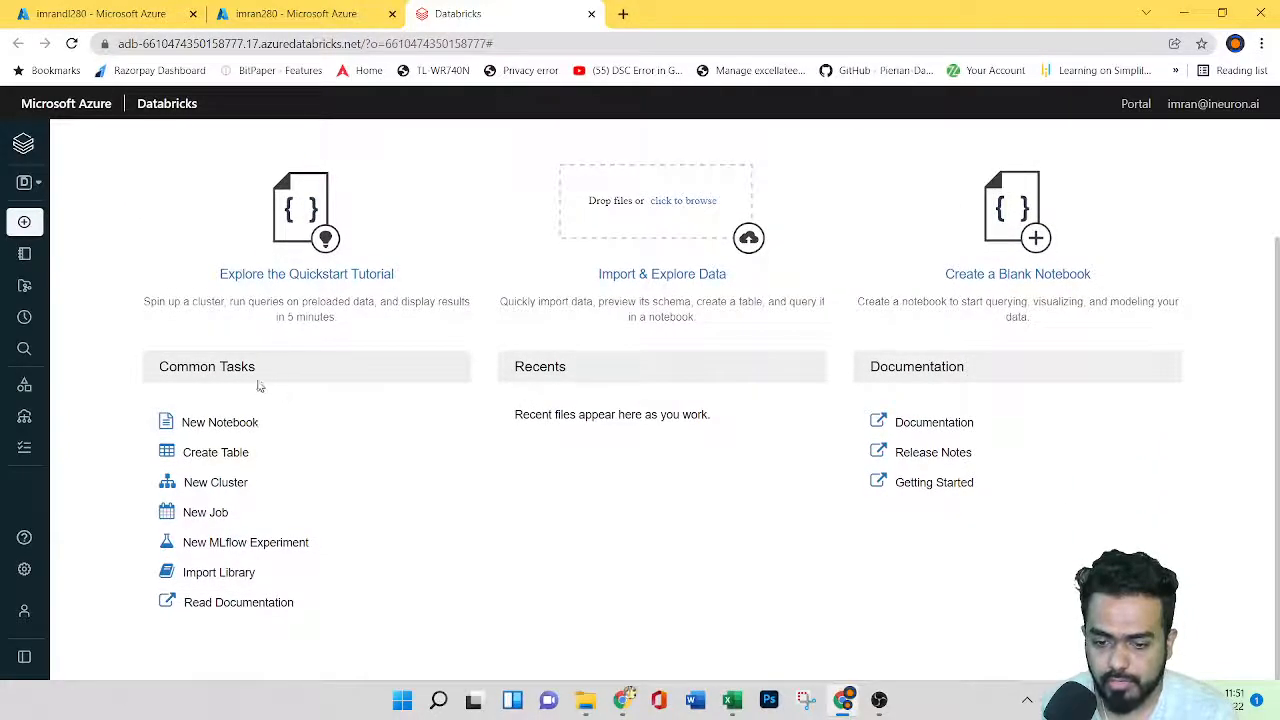
{"action": "left_click_drag", "start_coordinate": [174, 366], "coordinate": [311, 370]}
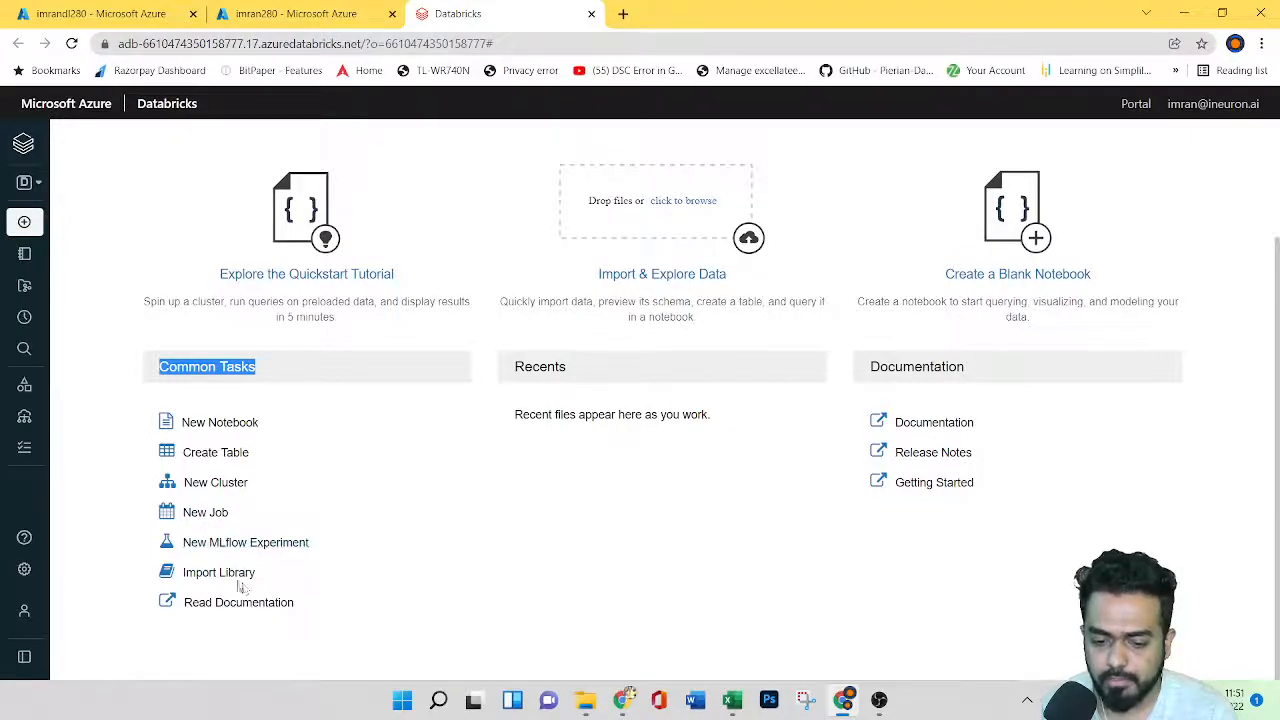
{"action": "scroll", "coordinate": [743, 494], "scroll_direction": "up", "scroll_amount": 1}
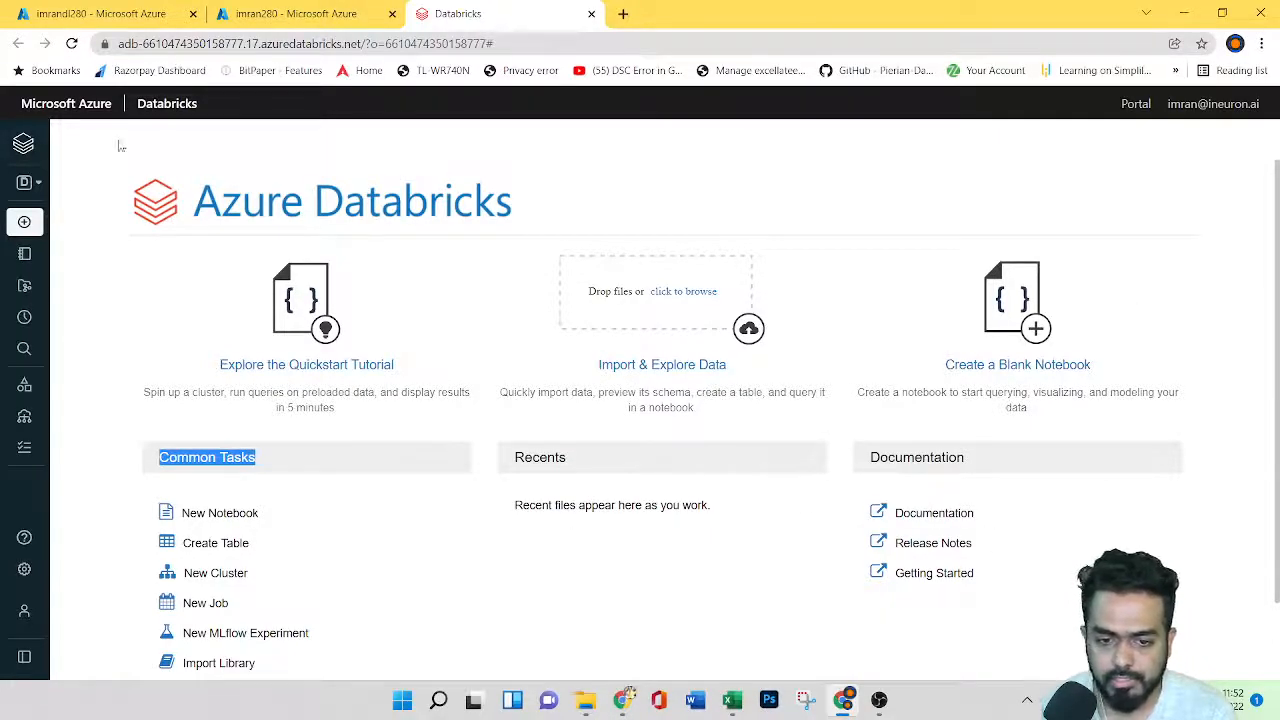
Create a Python notebook named demo in the Workspace root, dismiss the Share introduction and place the cursor in its first cell.
{"action": "mouse_move", "coordinate": [20, 158]}
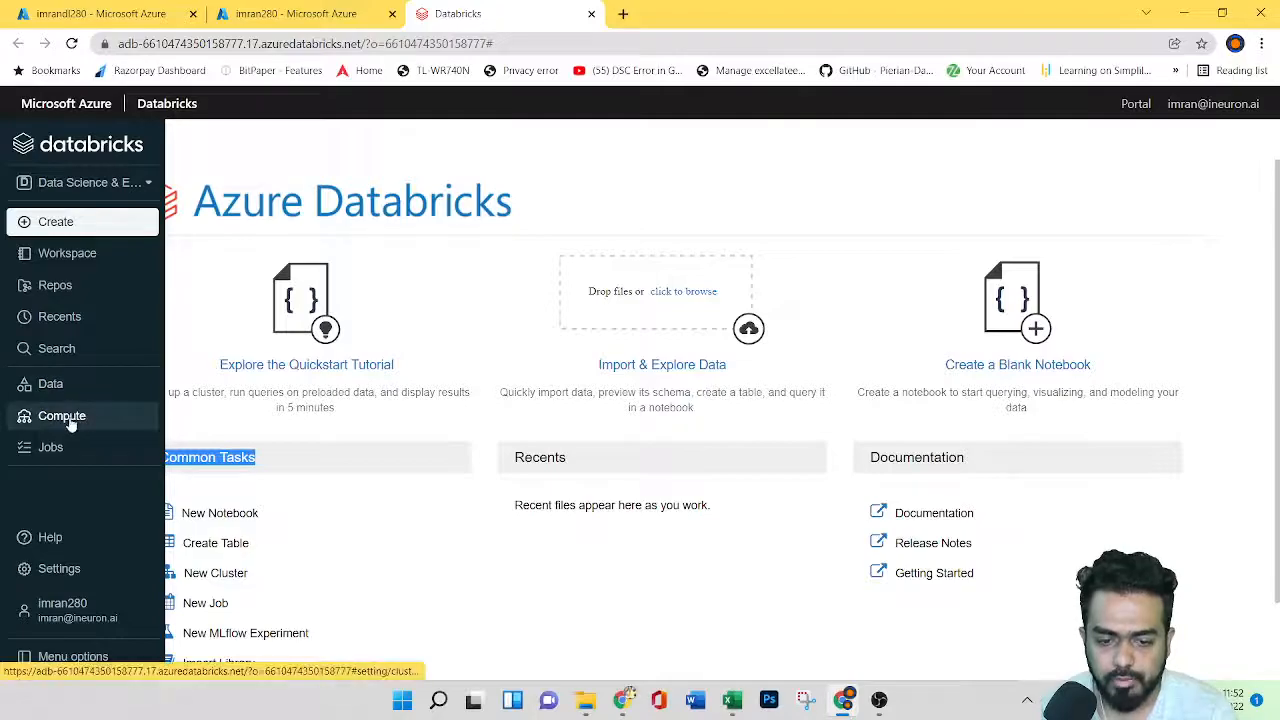
{"action": "left_click", "coordinate": [72, 253]}
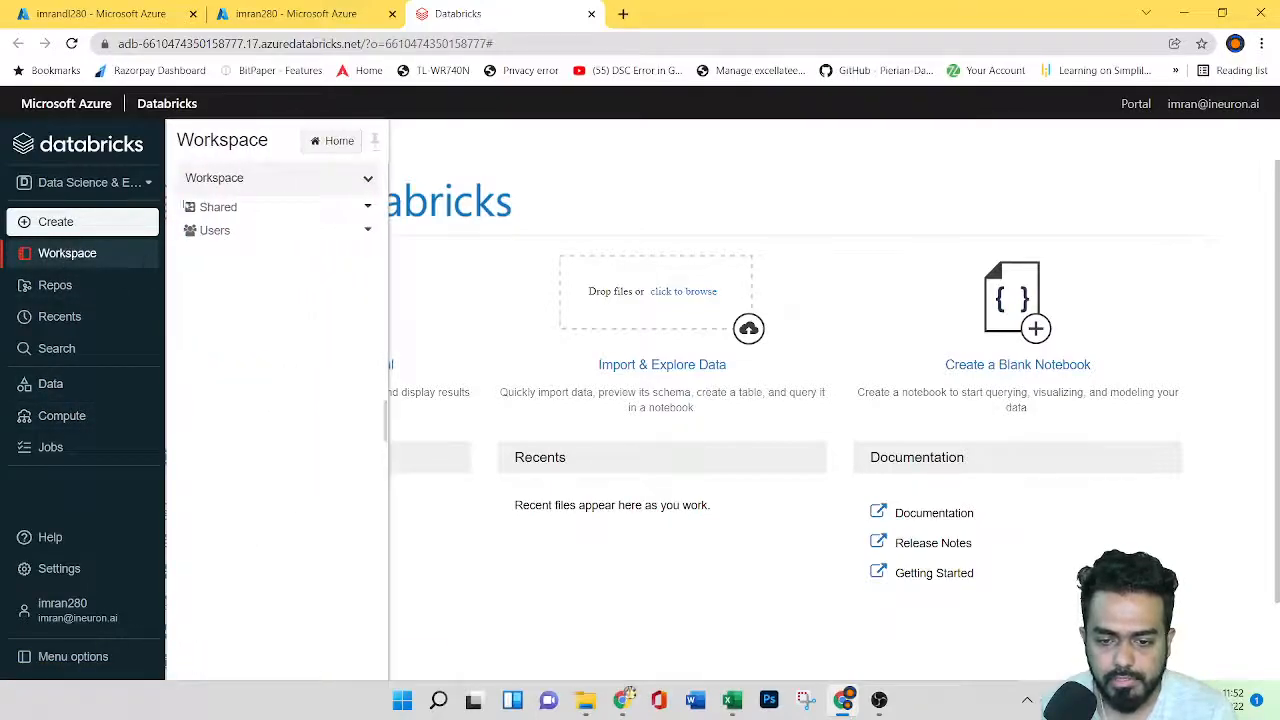
{"action": "left_click", "coordinate": [367, 178]}
{"action": "mouse_move", "coordinate": [420, 204]}
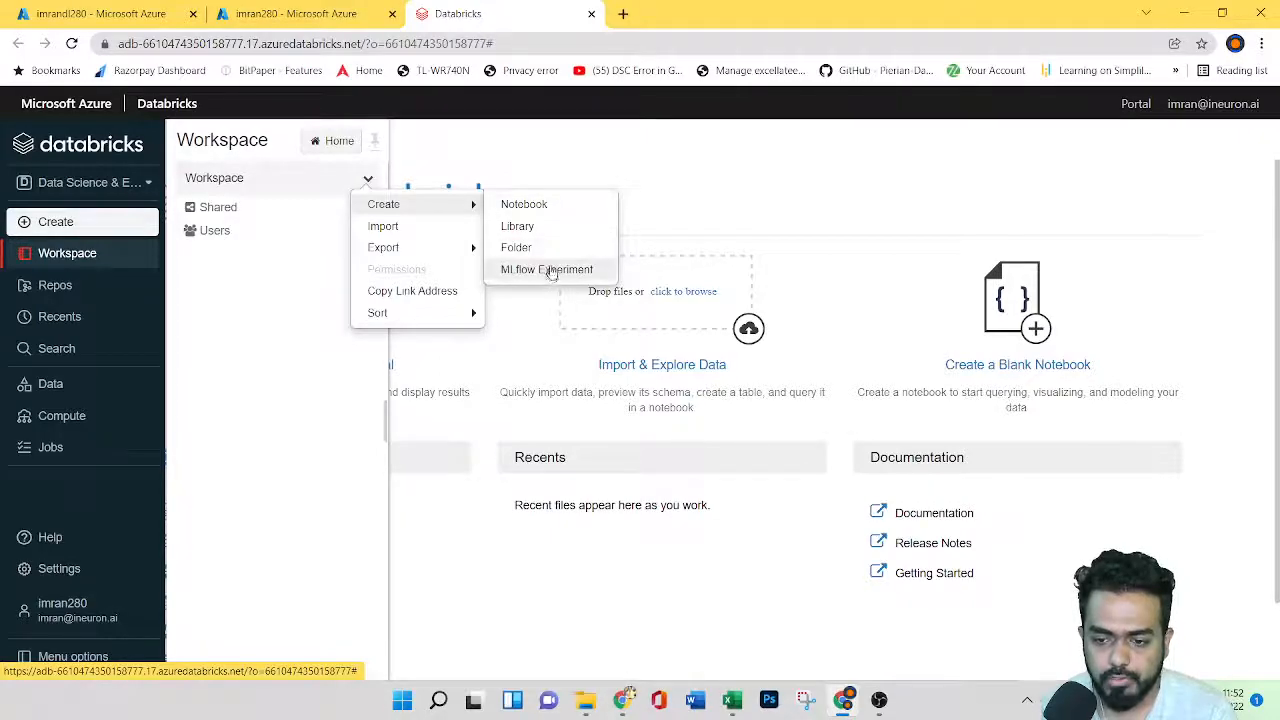
{"action": "left_click", "coordinate": [551, 208]}
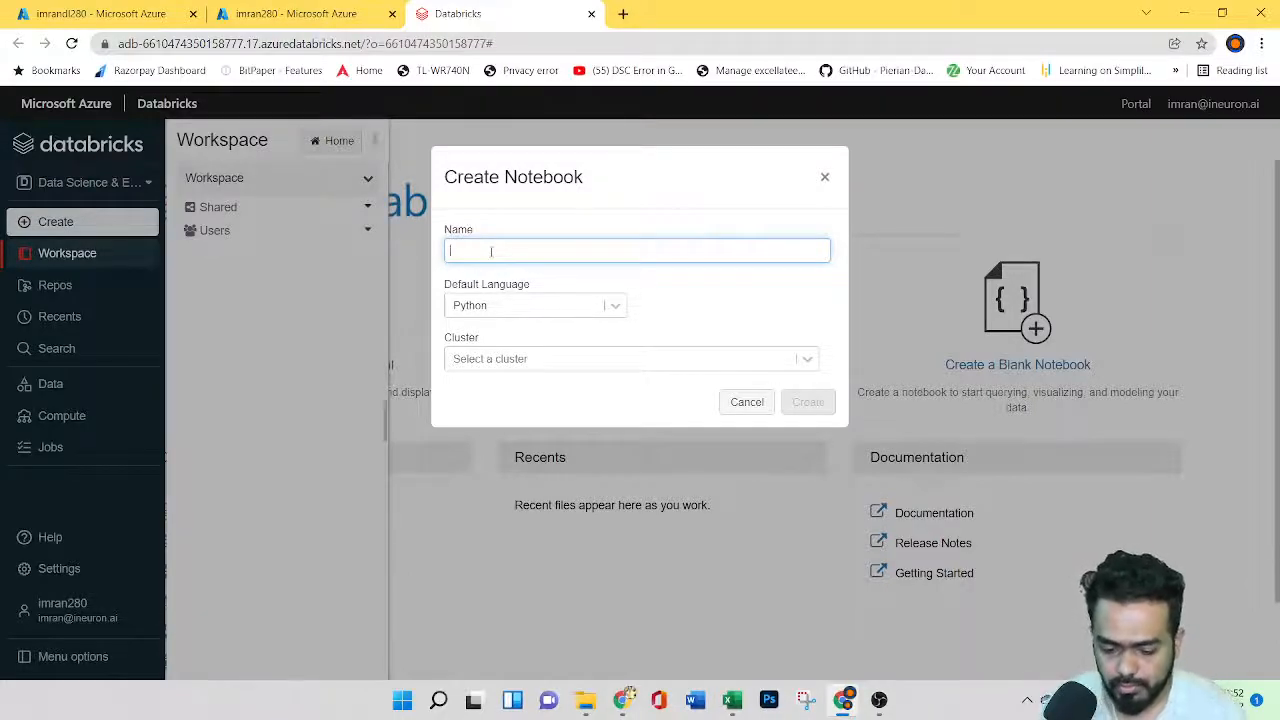
{"action": "type", "text": "demo"}
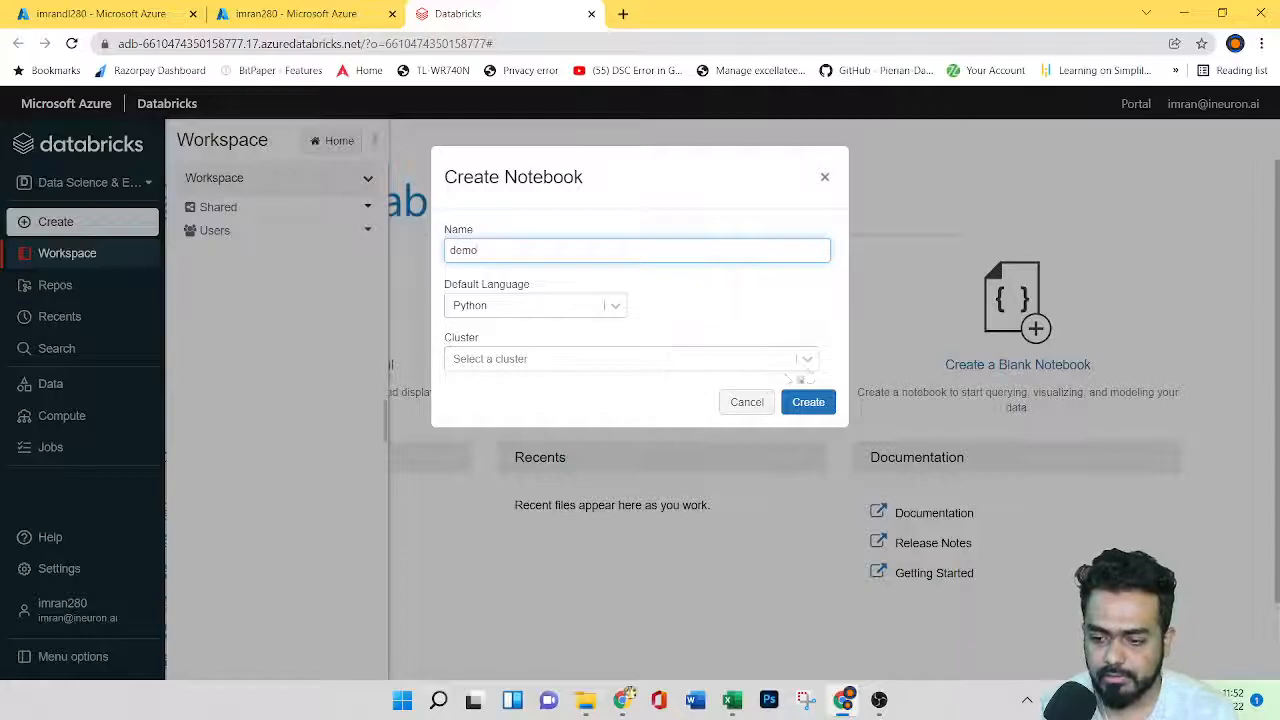
{"action": "left_click", "coordinate": [808, 403]}
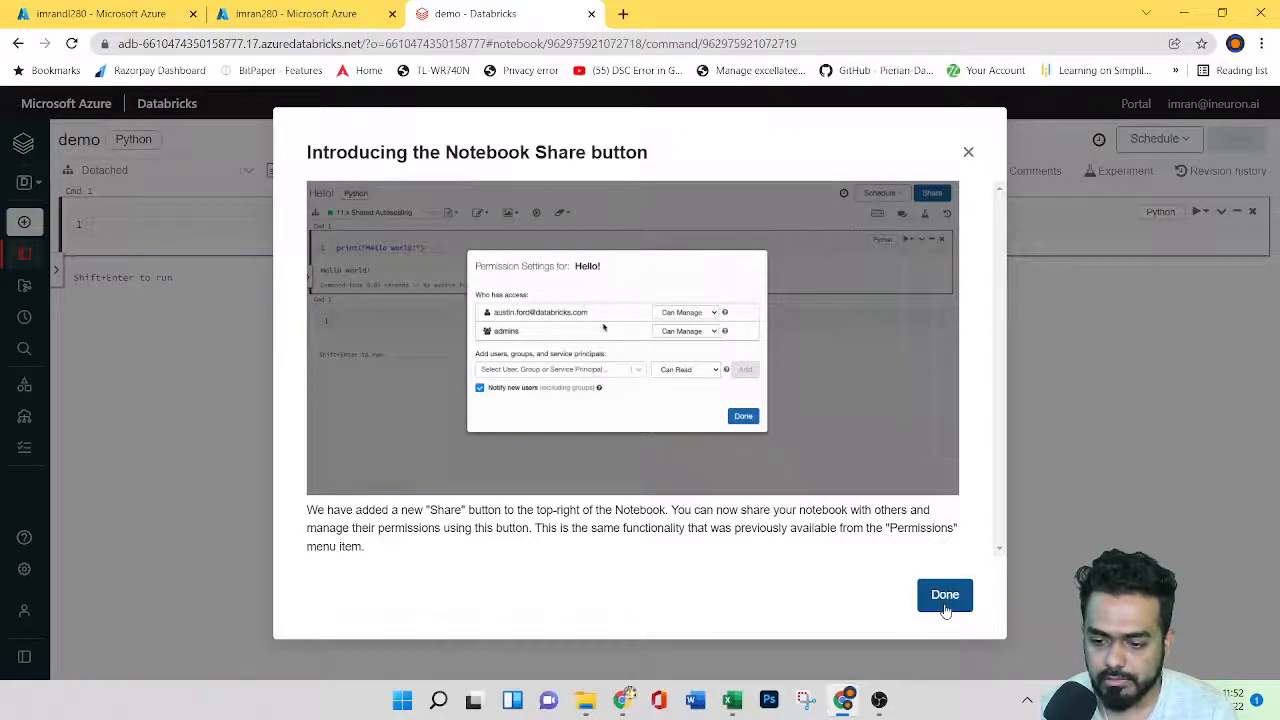
{"action": "left_click", "coordinate": [940, 600]}
{"action": "left_click", "coordinate": [255, 226]}
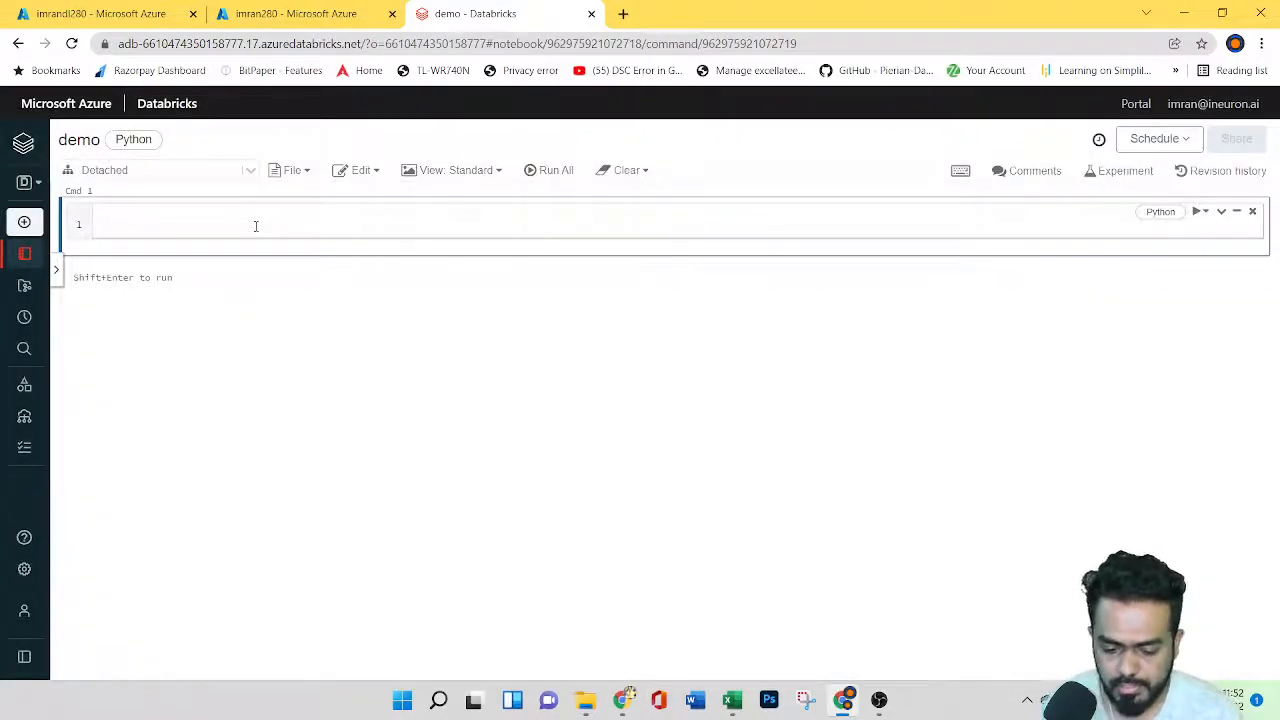
Enter "hello world" as a string in the demo notebook's first cell and try to run it.
{"action": "type", "text": "\"hello world"}
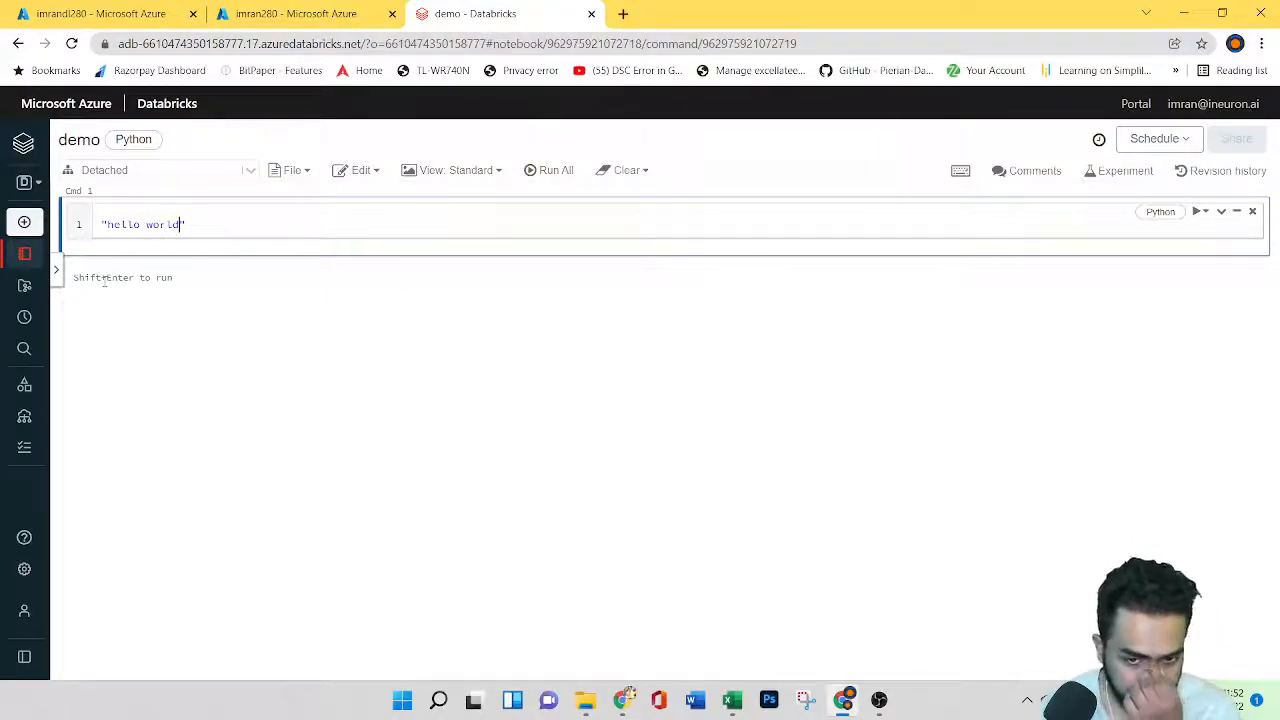
{"action": "left_click", "coordinate": [1200, 216]}
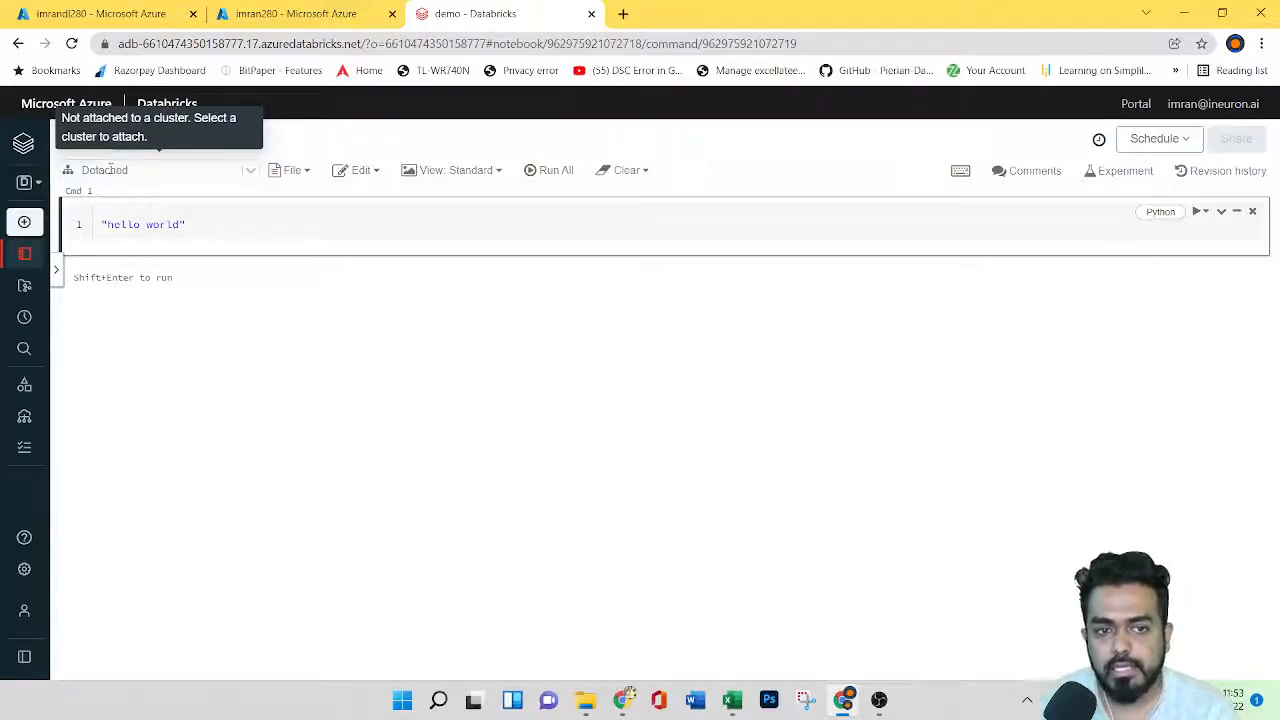
Start creating a new cluster for the detached demo notebook and name it imrancluster.
{"action": "left_click", "coordinate": [250, 171]}
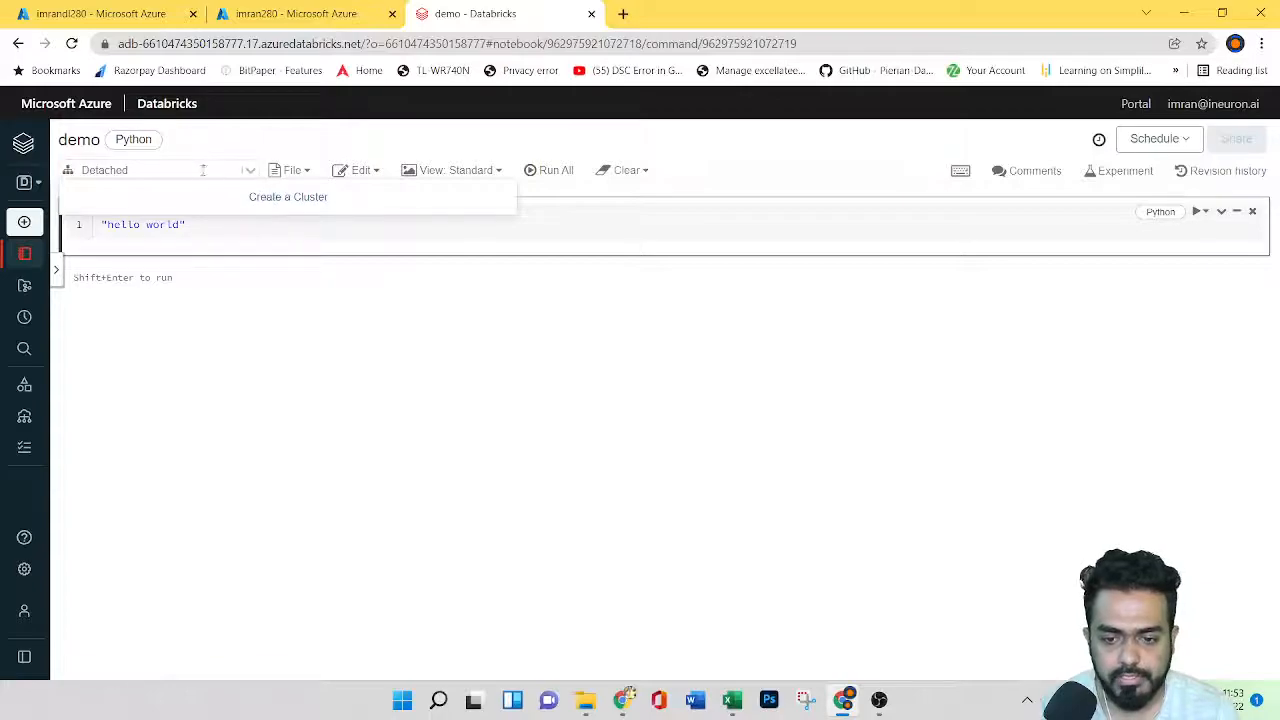
{"action": "left_click", "coordinate": [262, 198]}
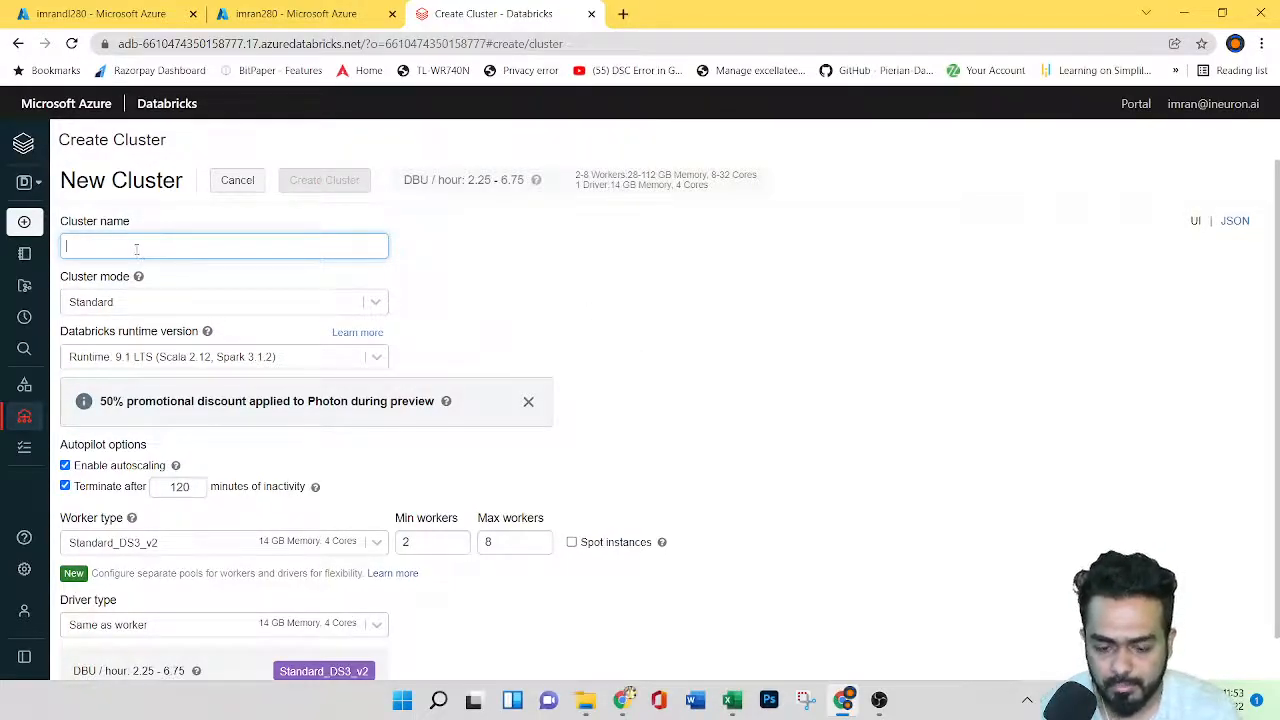
{"action": "type", "text": "imrancluster"}
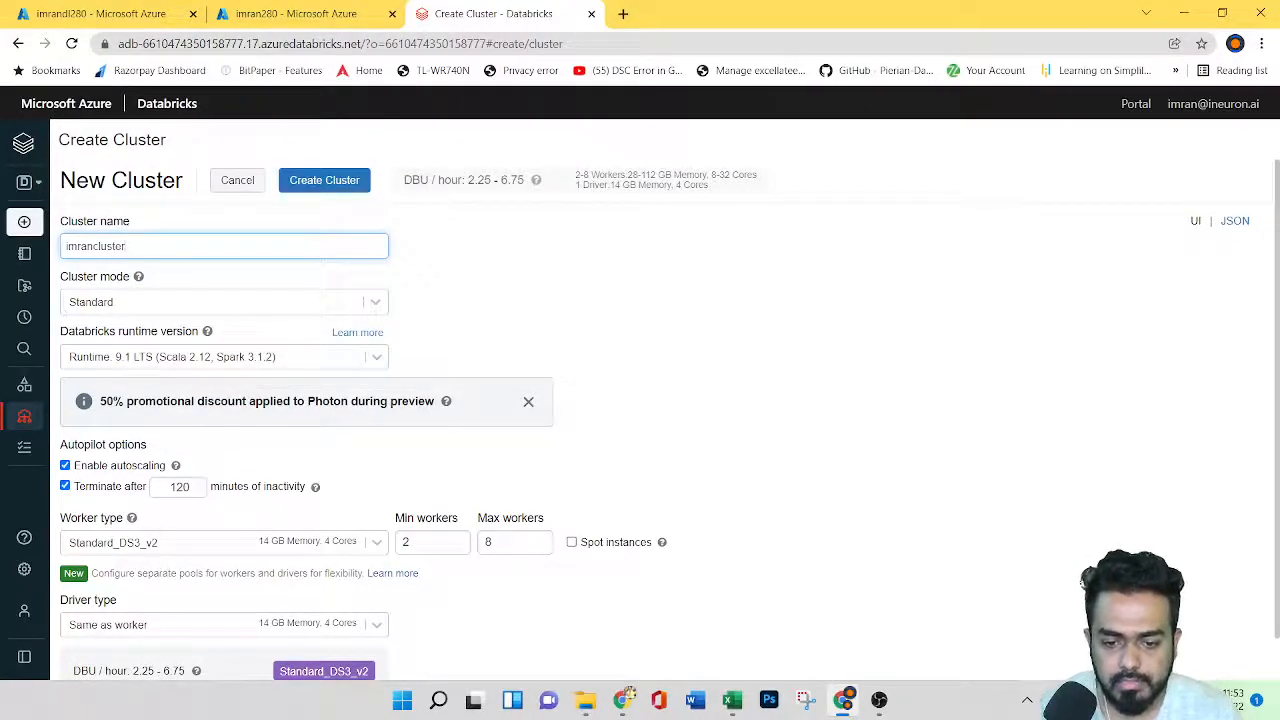
Review the cluster modes, keeping Standard, and choose Databricks runtime 9.1 LTS (Scala 2.12, Spark 3.1.2).
{"action": "left_click", "coordinate": [386, 310]}
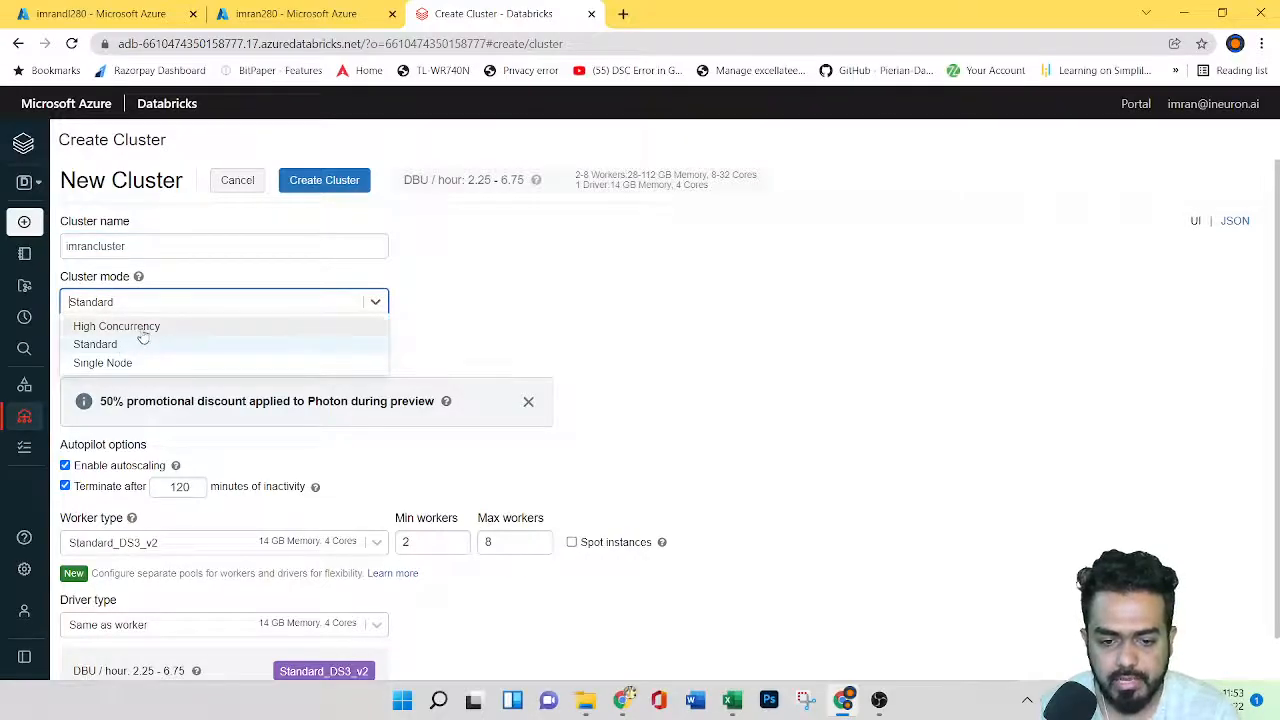
{"action": "left_click", "coordinate": [622, 333]}
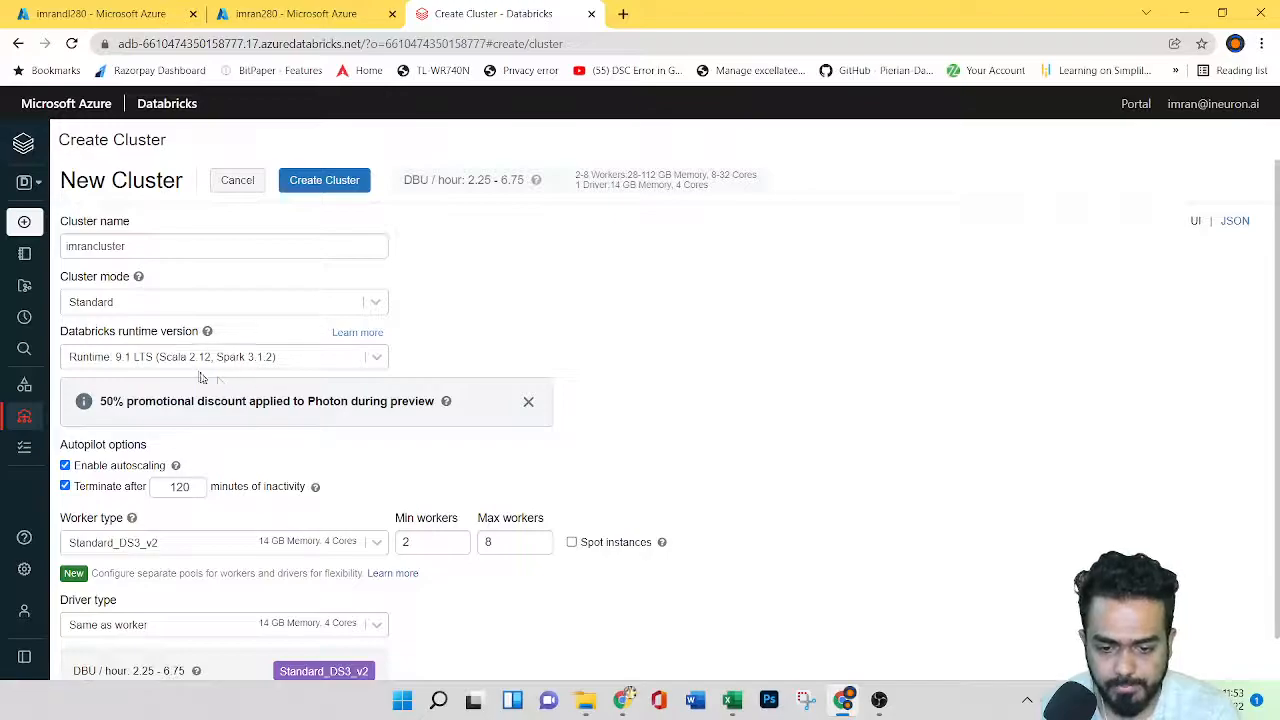
{"action": "left_click", "coordinate": [370, 358]}
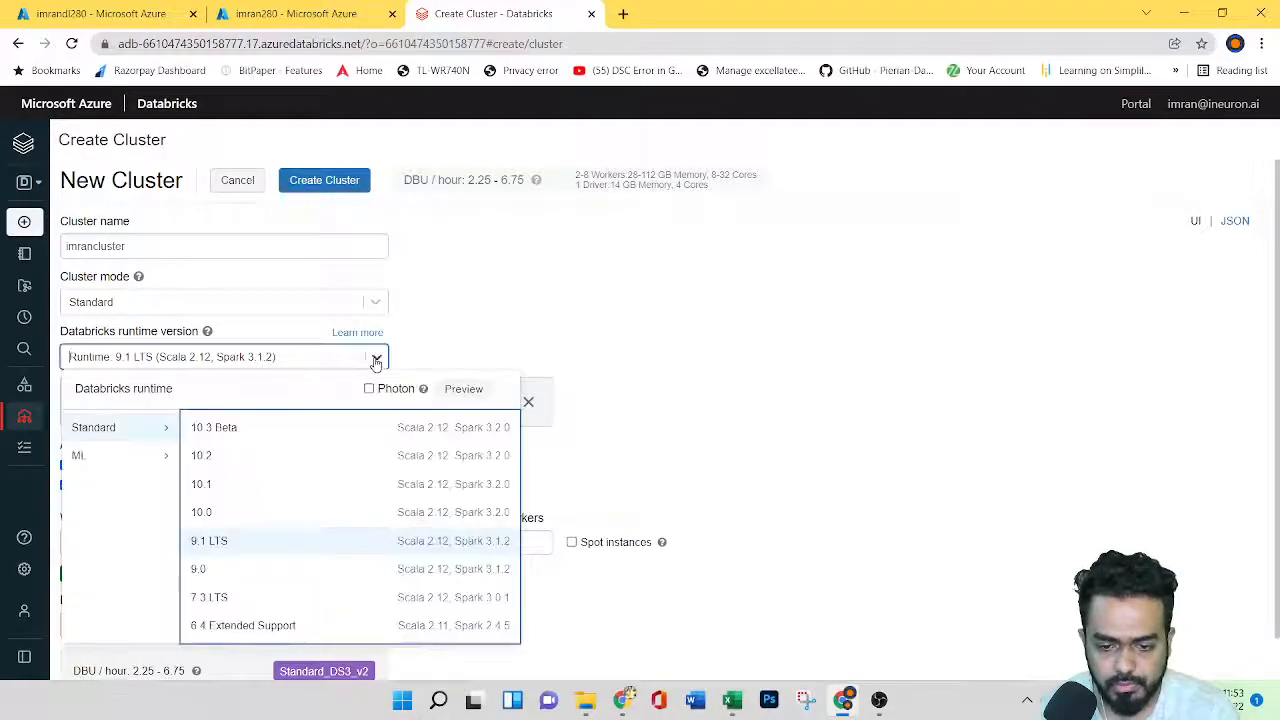
{"action": "left_click", "coordinate": [256, 548]}
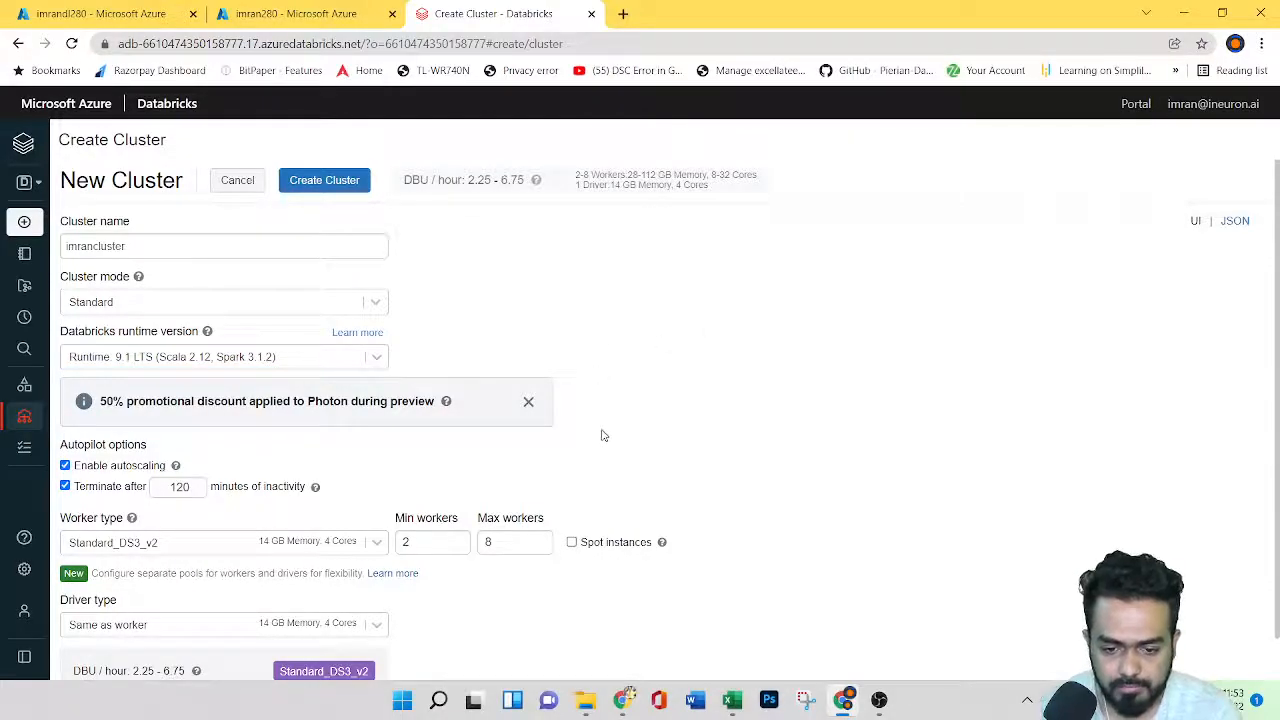
Review the available worker types, keep Standard_DS3_v2 with 2 to 8 workers, and create the cluster.
{"action": "scroll", "coordinate": [601, 434], "scroll_direction": "down", "scroll_amount": 1}
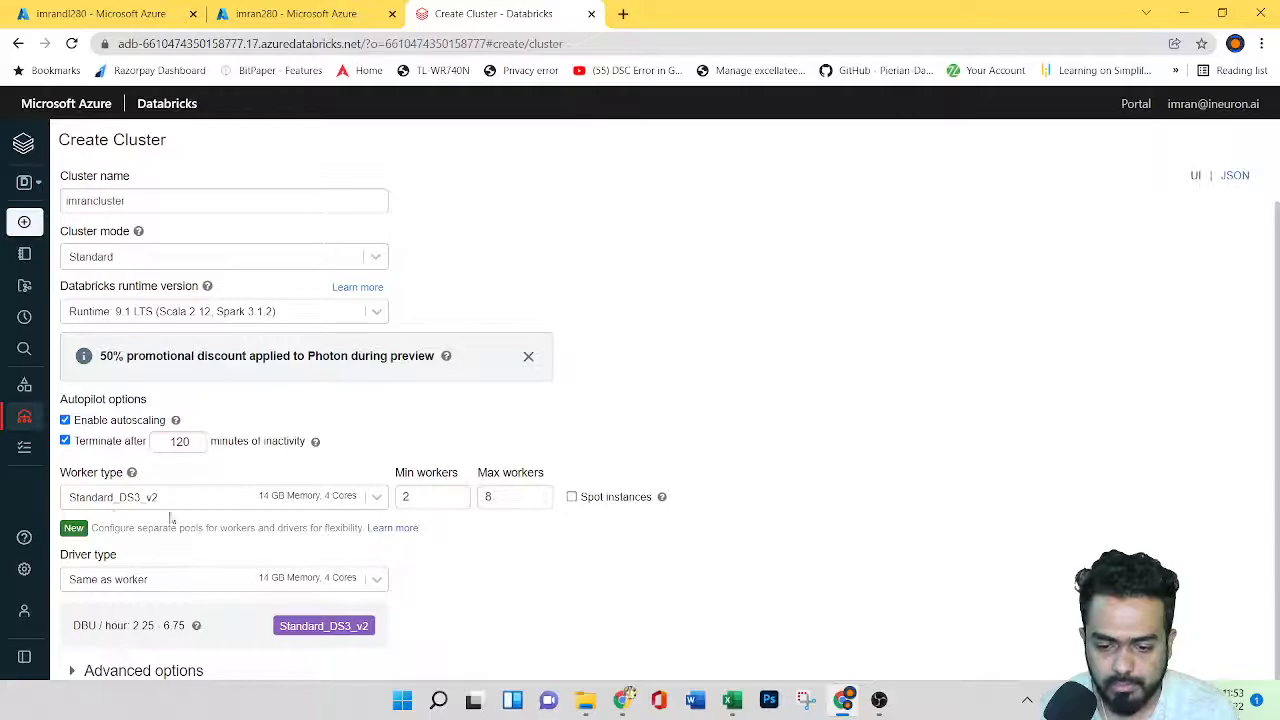
{"action": "left_click", "coordinate": [376, 499]}
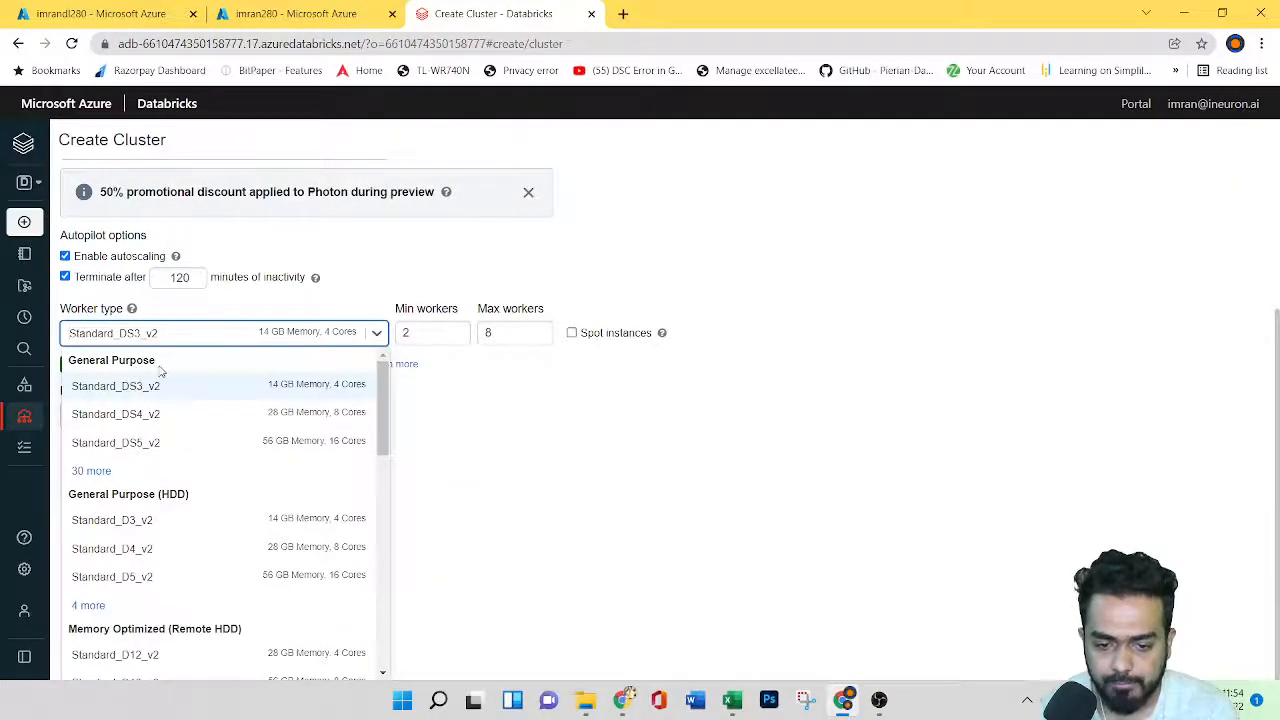
{"action": "scroll", "coordinate": [185, 519], "scroll_direction": "down", "scroll_amount": 1}
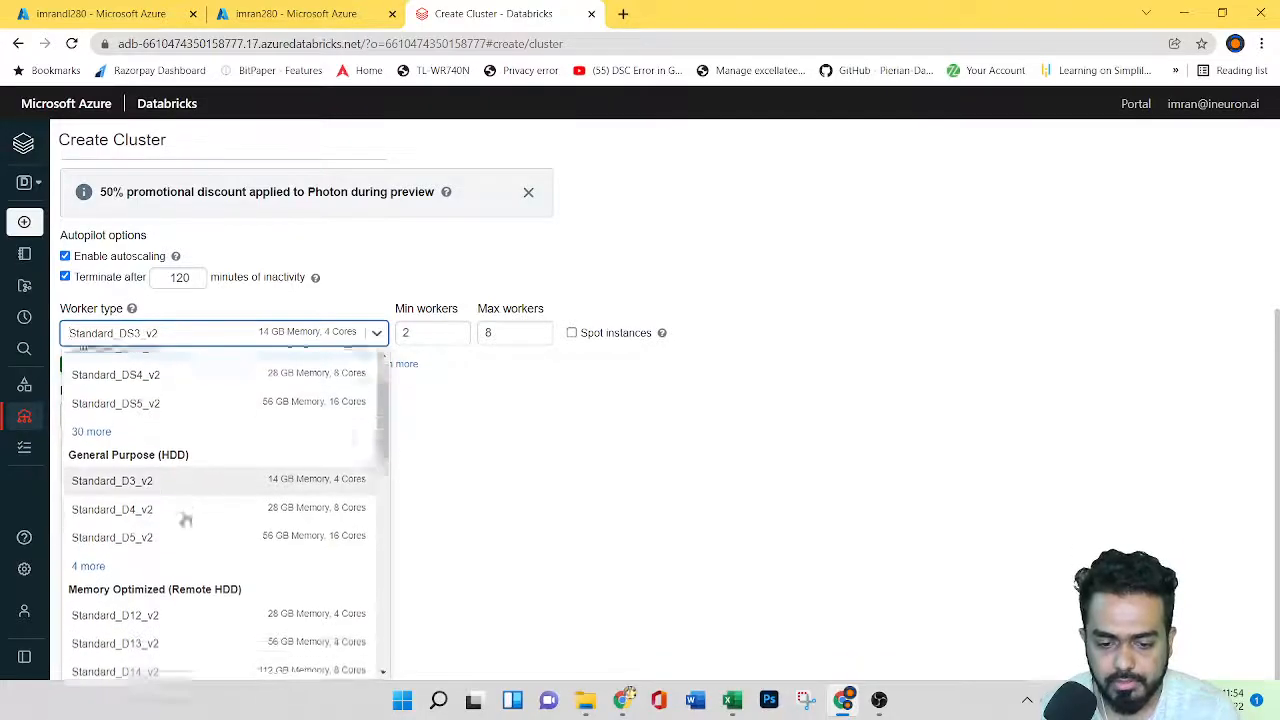
{"action": "scroll", "coordinate": [185, 519], "scroll_direction": "down", "scroll_amount": 1}
{"action": "scroll", "coordinate": [182, 532], "scroll_direction": "down", "scroll_amount": 2}
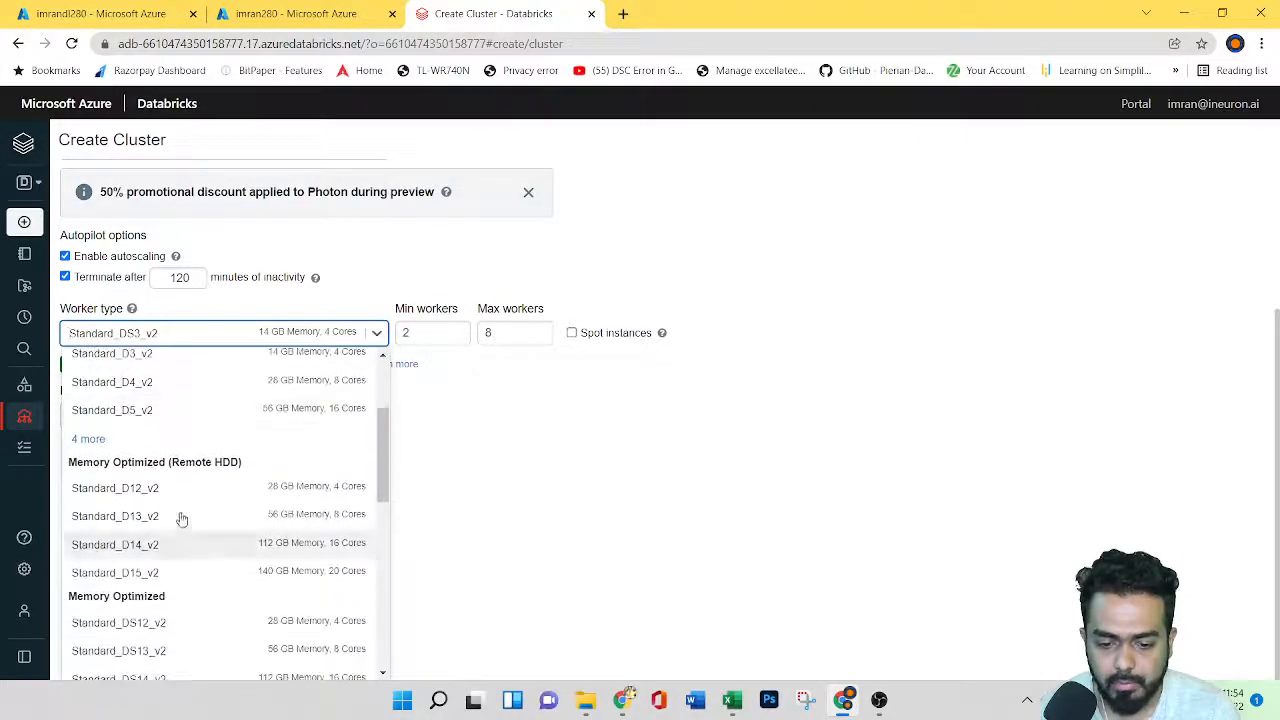
{"action": "scroll", "coordinate": [185, 525], "scroll_direction": "down", "scroll_amount": 6}
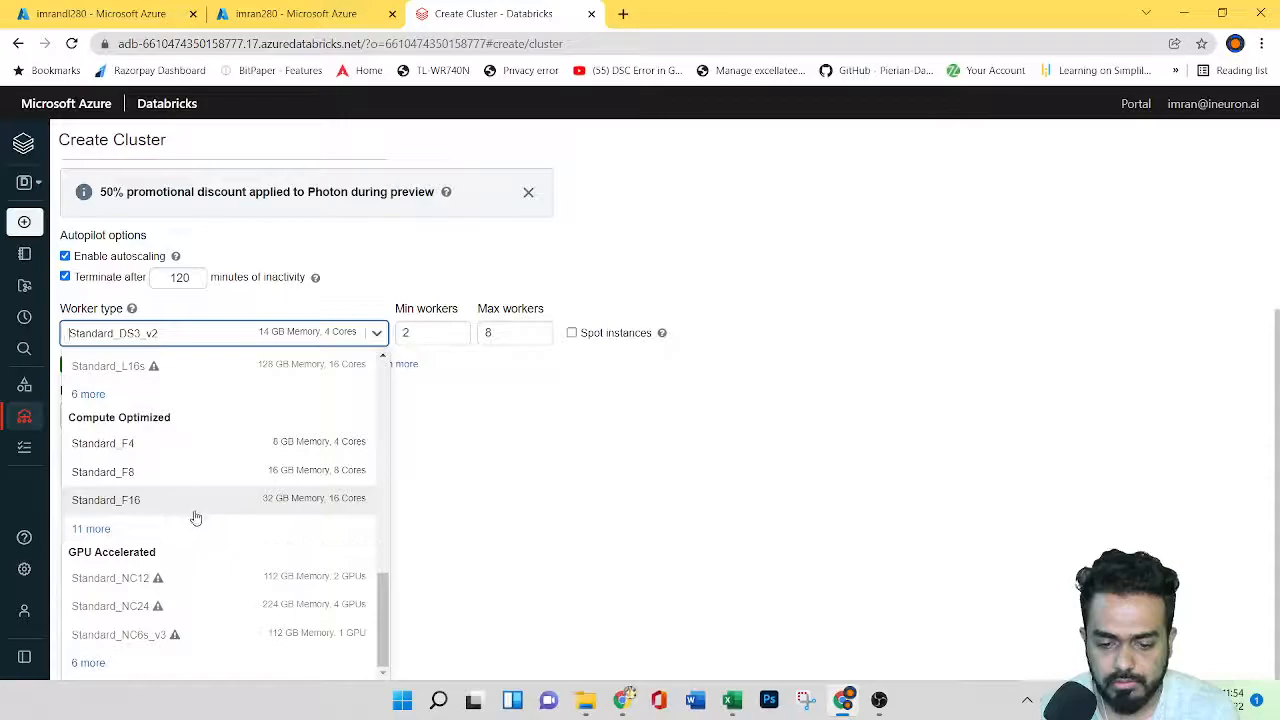
{"action": "left_click", "coordinate": [549, 489]}
{"action": "mouse_move", "coordinate": [131, 474]}
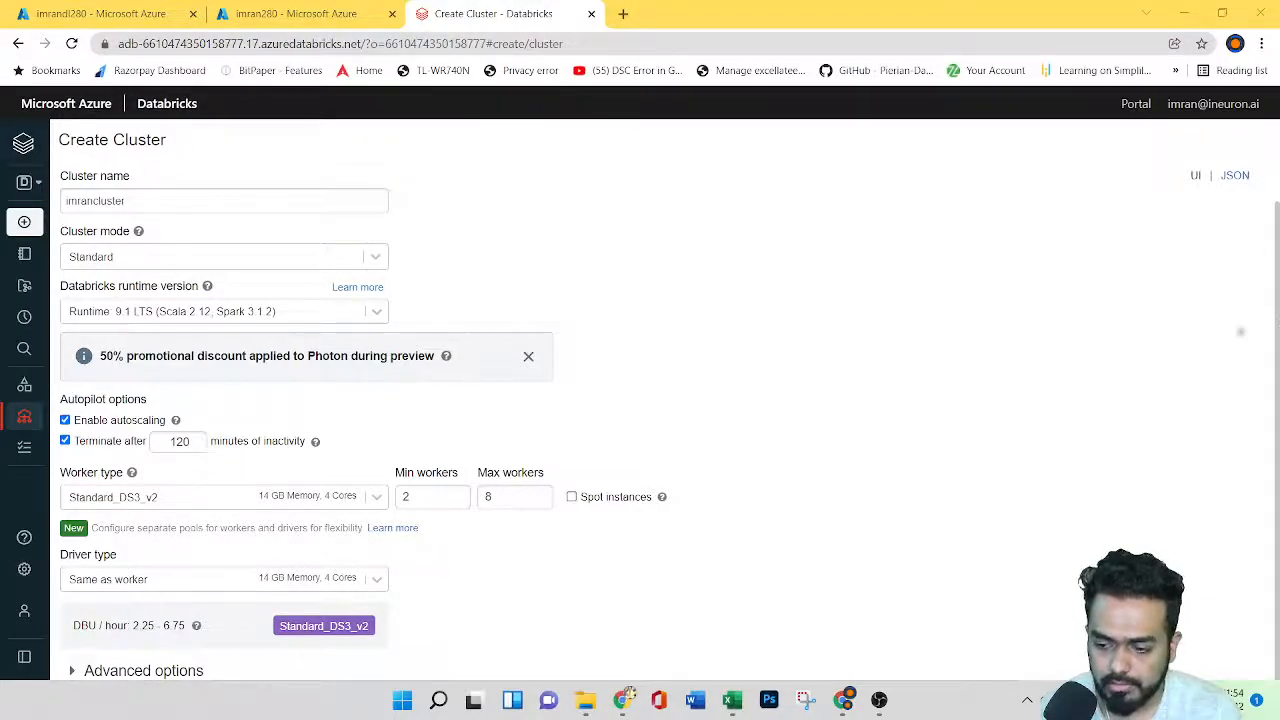
{"action": "scroll", "coordinate": [350, 516], "scroll_direction": "up", "scroll_amount": 1}
{"action": "left_click", "coordinate": [326, 180]}
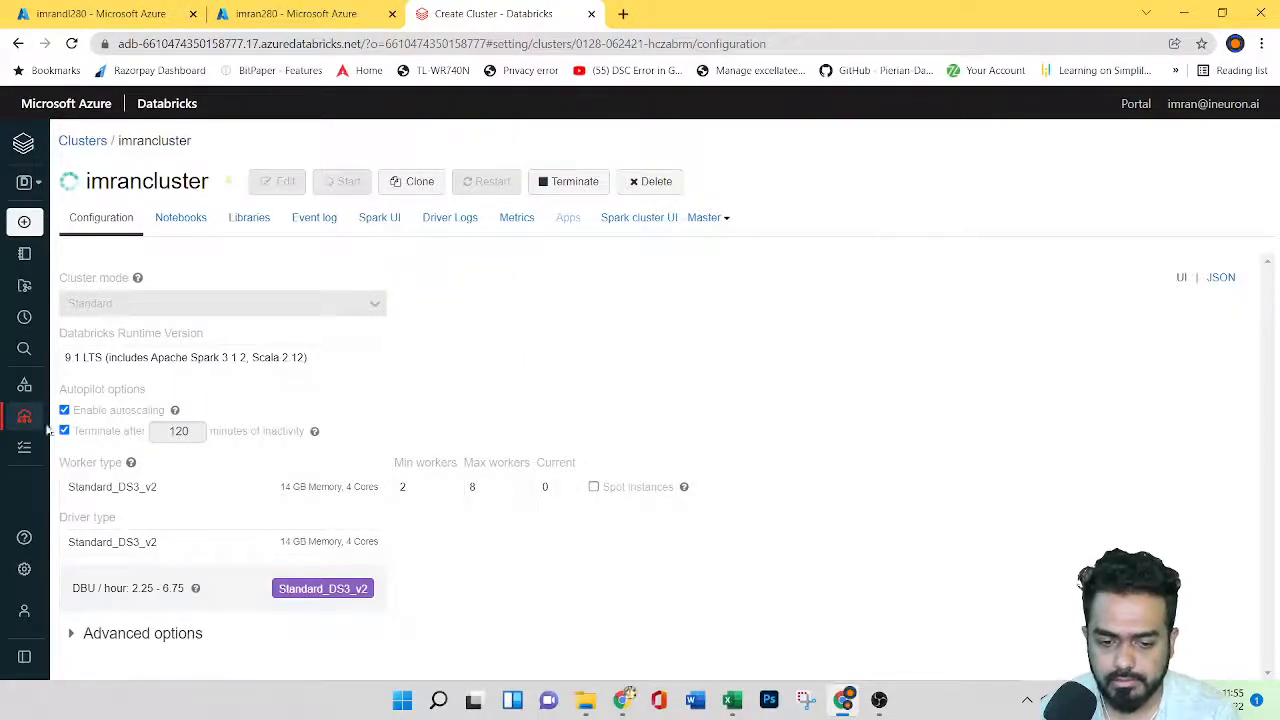
Reopen the demo notebook from the Workspace and attach it to imrancluster.
{"action": "mouse_move", "coordinate": [20, 430]}
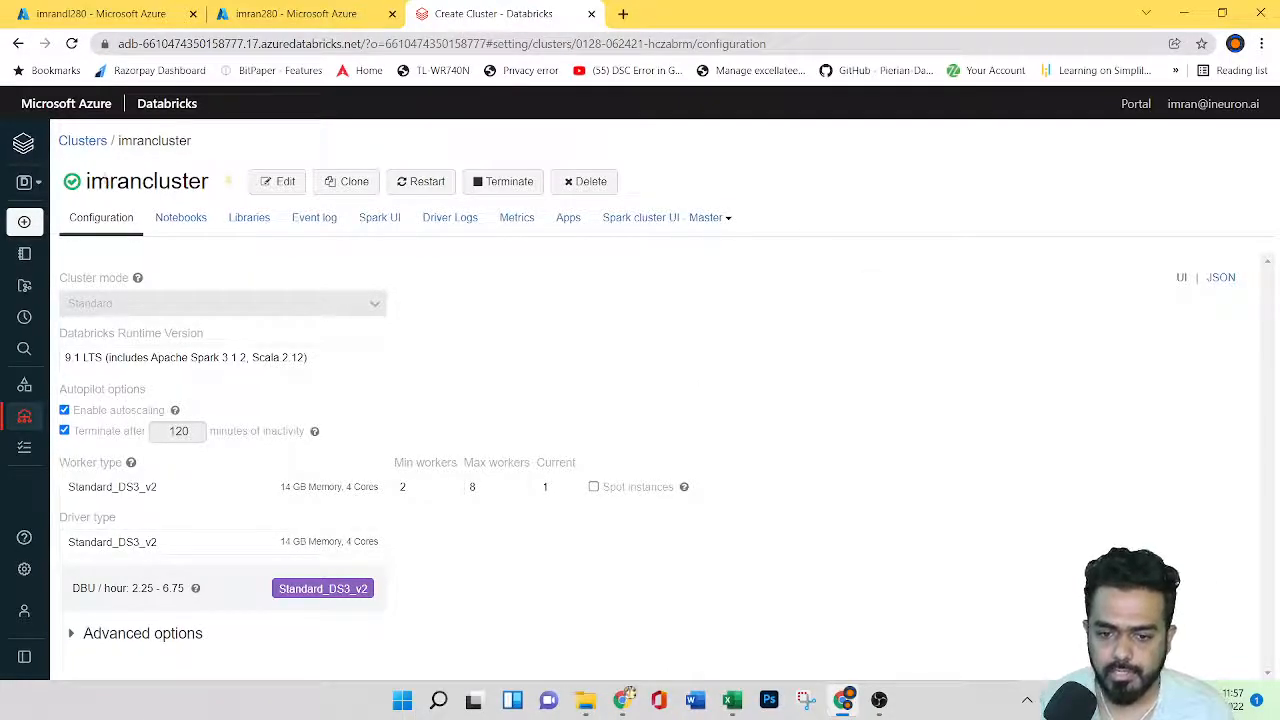
{"action": "mouse_move", "coordinate": [91, 224]}
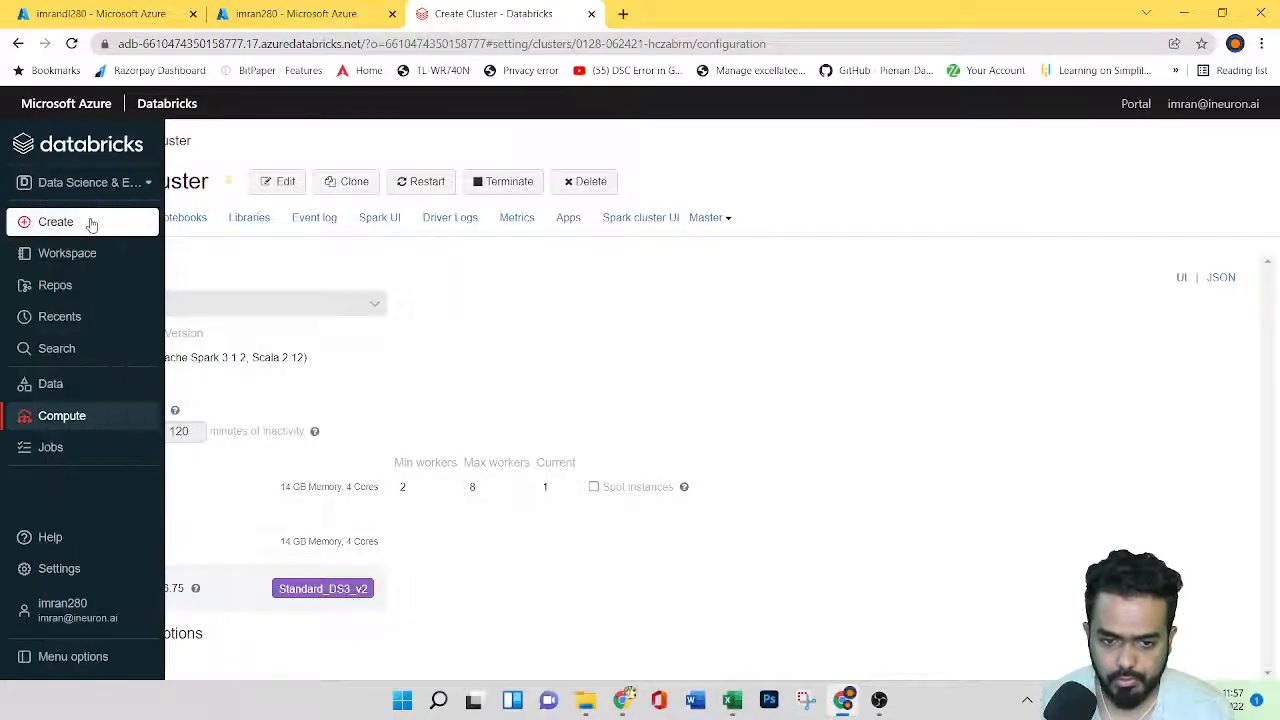
{"action": "left_click", "coordinate": [68, 255]}
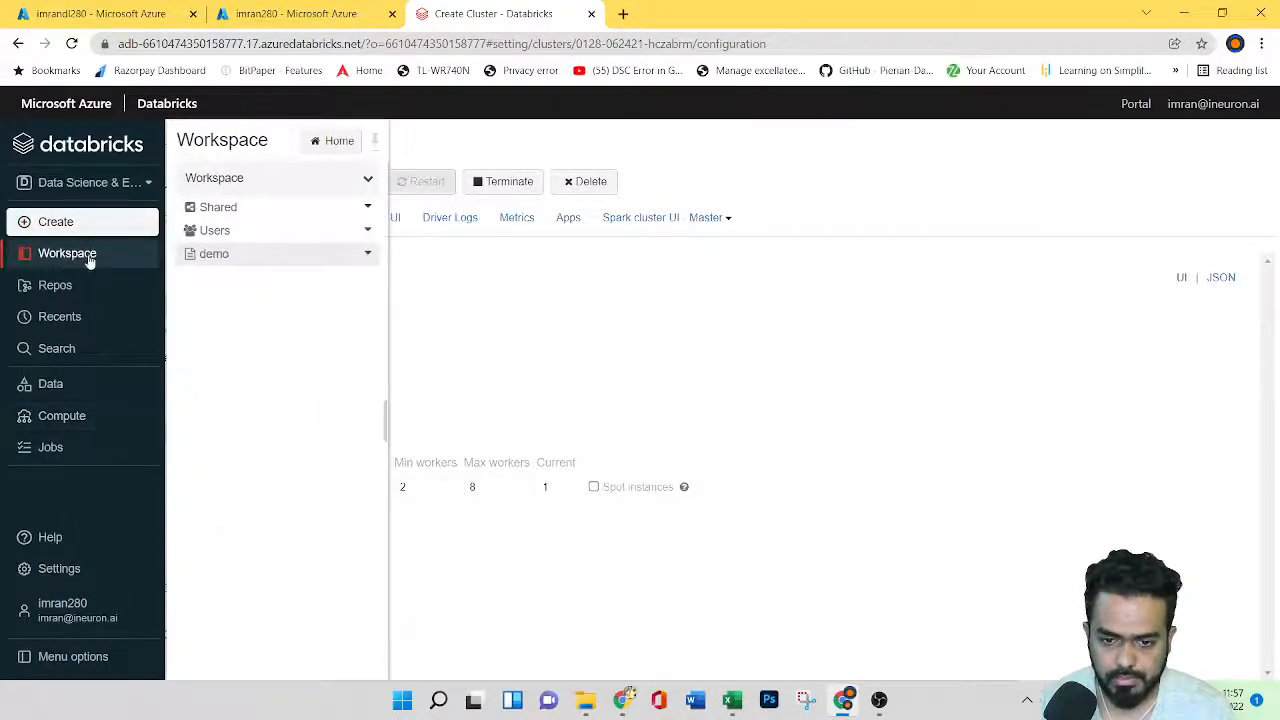
{"action": "left_click", "coordinate": [213, 257]}
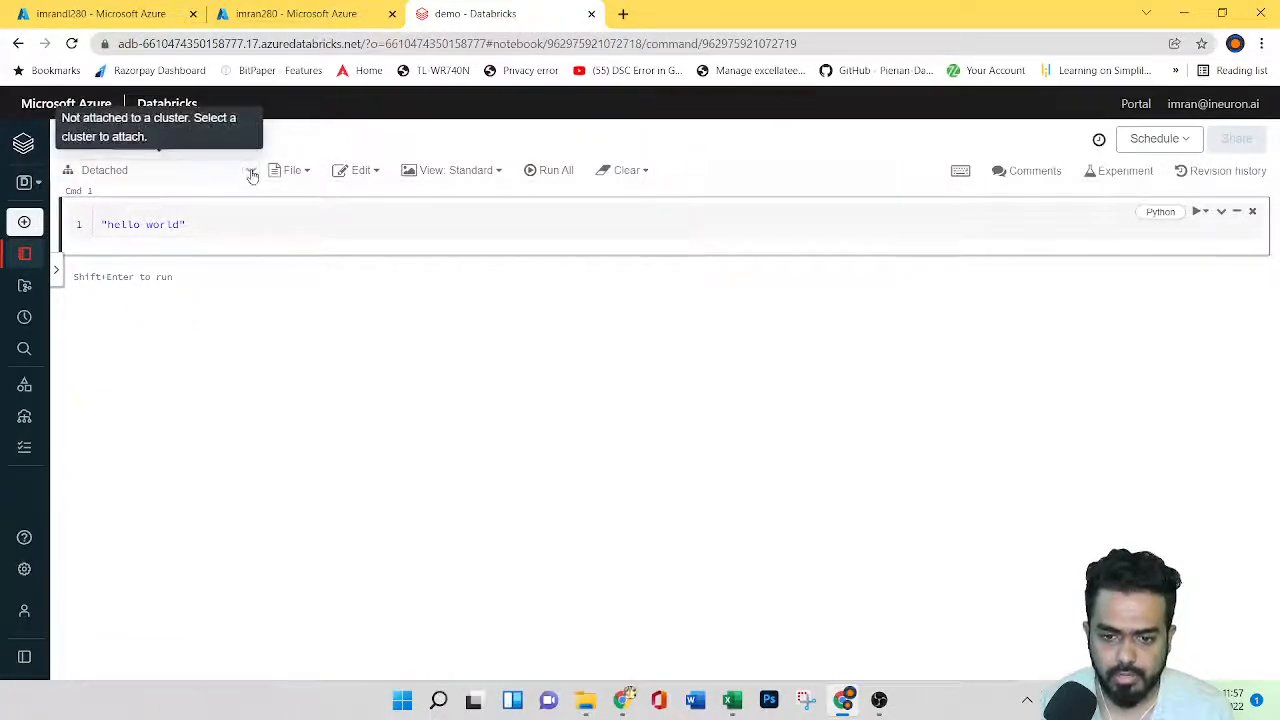
{"action": "left_click", "coordinate": [252, 175]}
{"action": "left_click", "coordinate": [183, 222]}
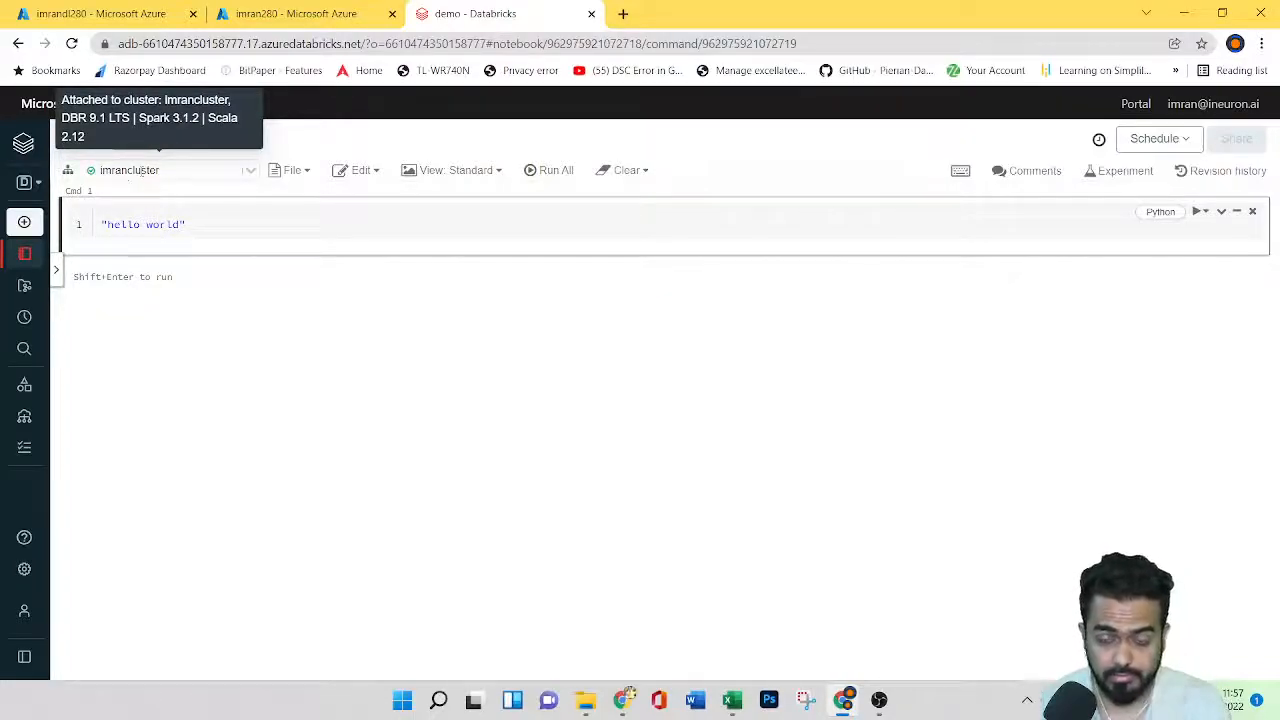
Run the "hello world" cell on the attached cluster and check its output.
{"action": "left_click", "coordinate": [208, 224]}
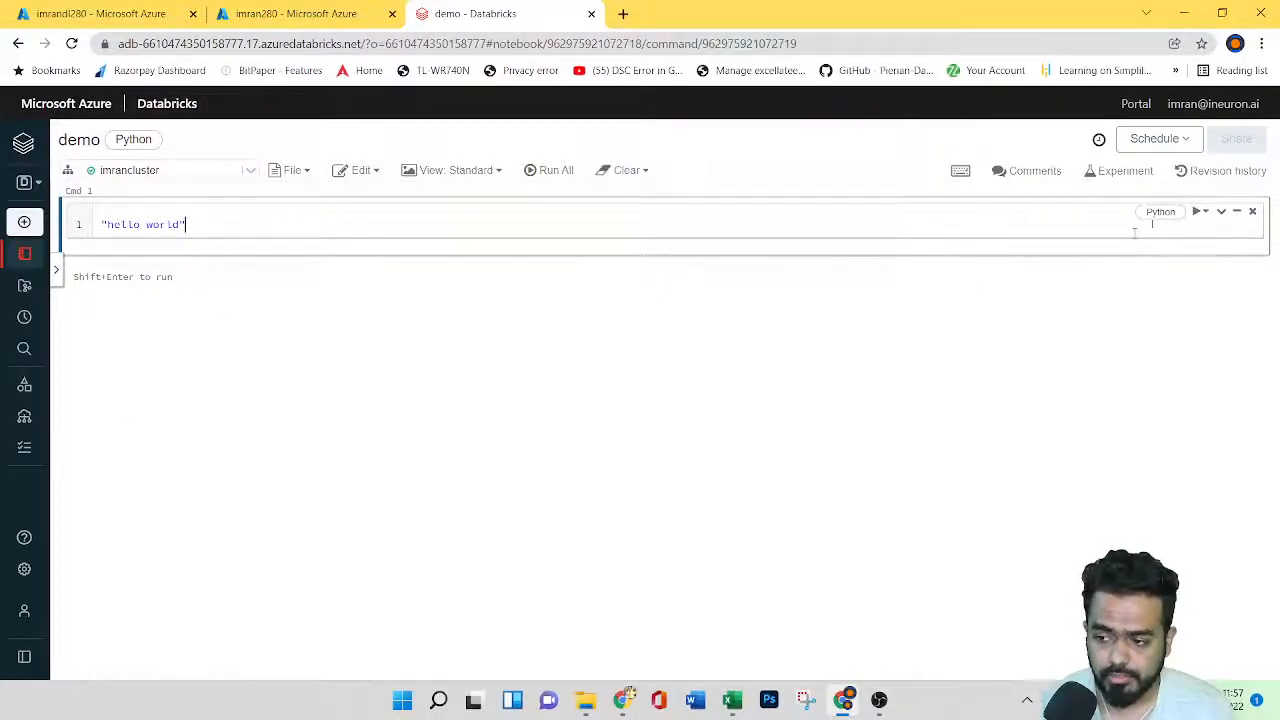
{"action": "left_click", "coordinate": [1197, 213]}
{"action": "left_click", "coordinate": [1185, 234]}
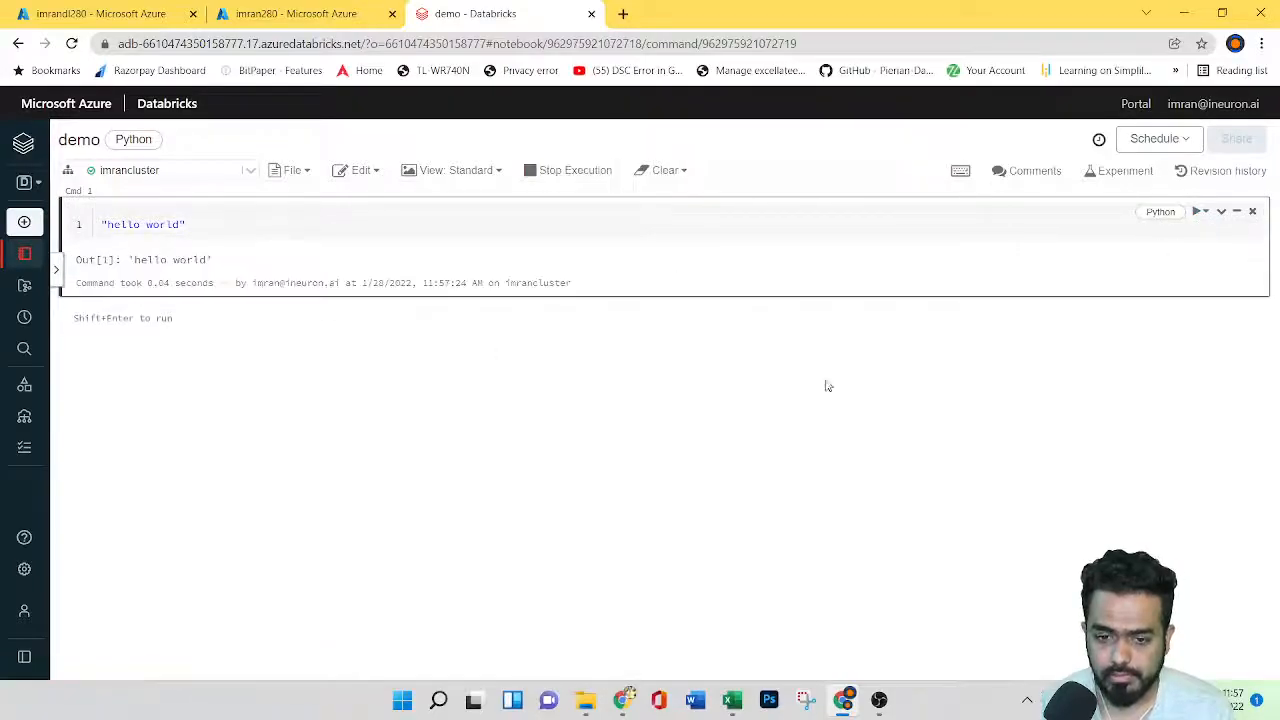
{"action": "left_click_drag", "start_coordinate": [127, 260], "coordinate": [245, 264]}
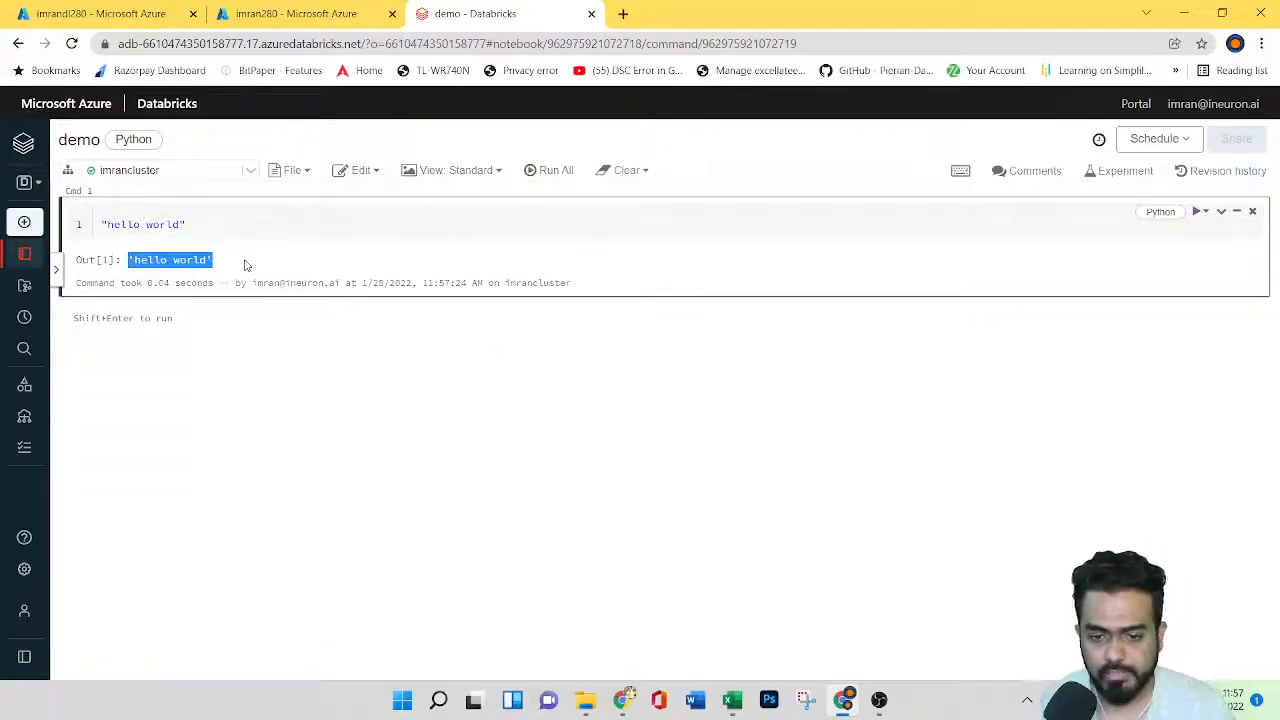
{"action": "left_click", "coordinate": [246, 265]}
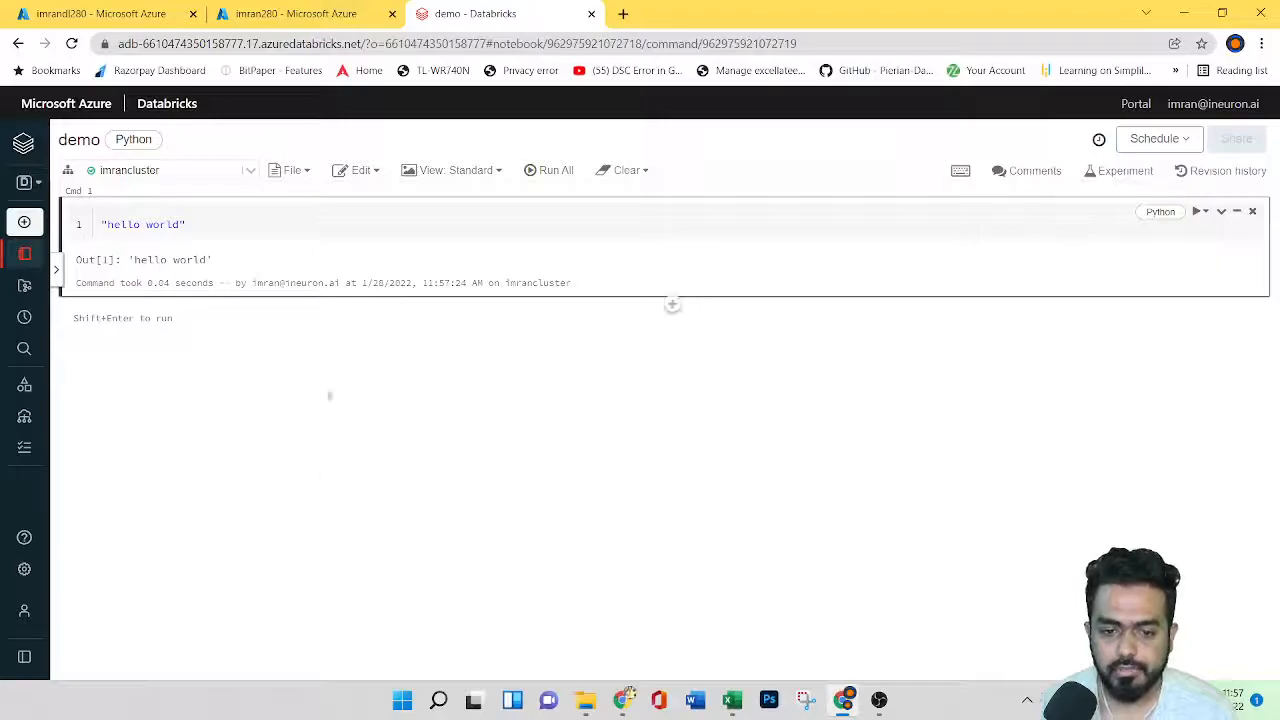
Look through the Data section's databases and tables, including the cluster selection and the default database.
{"action": "mouse_move", "coordinate": [22, 240]}
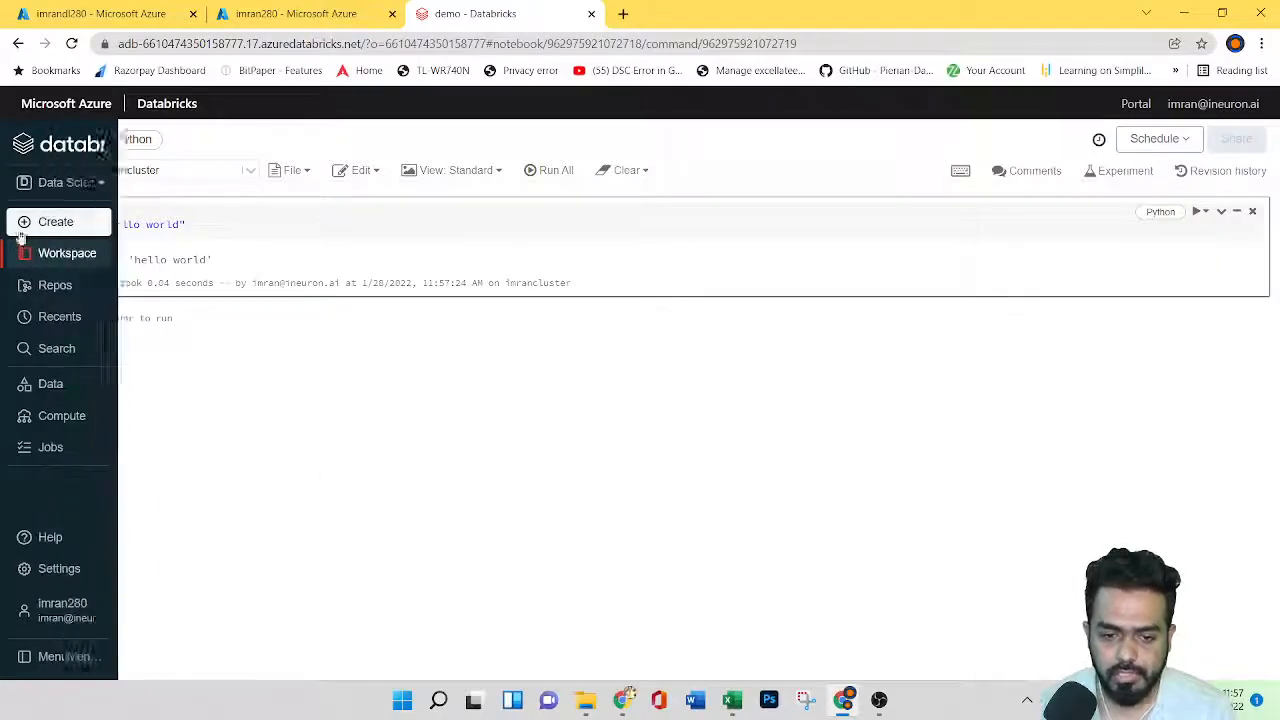
{"action": "left_click", "coordinate": [50, 386]}
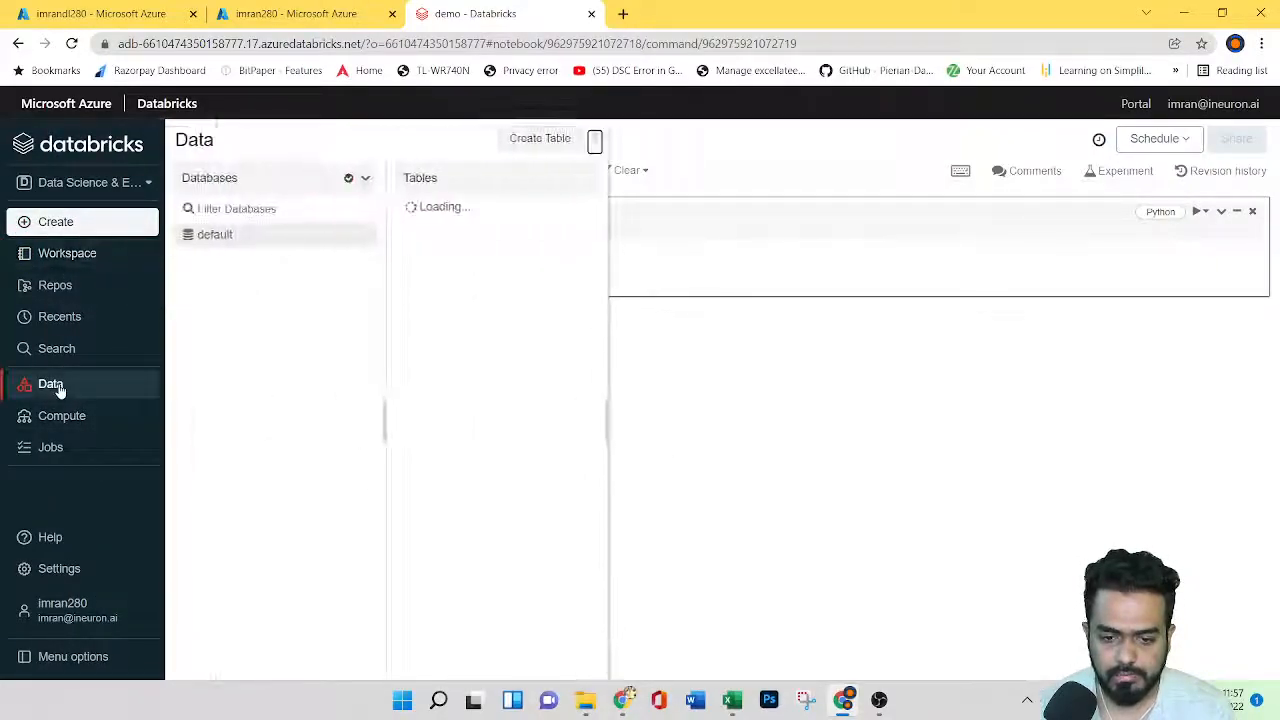
{"action": "left_click", "coordinate": [365, 180]}
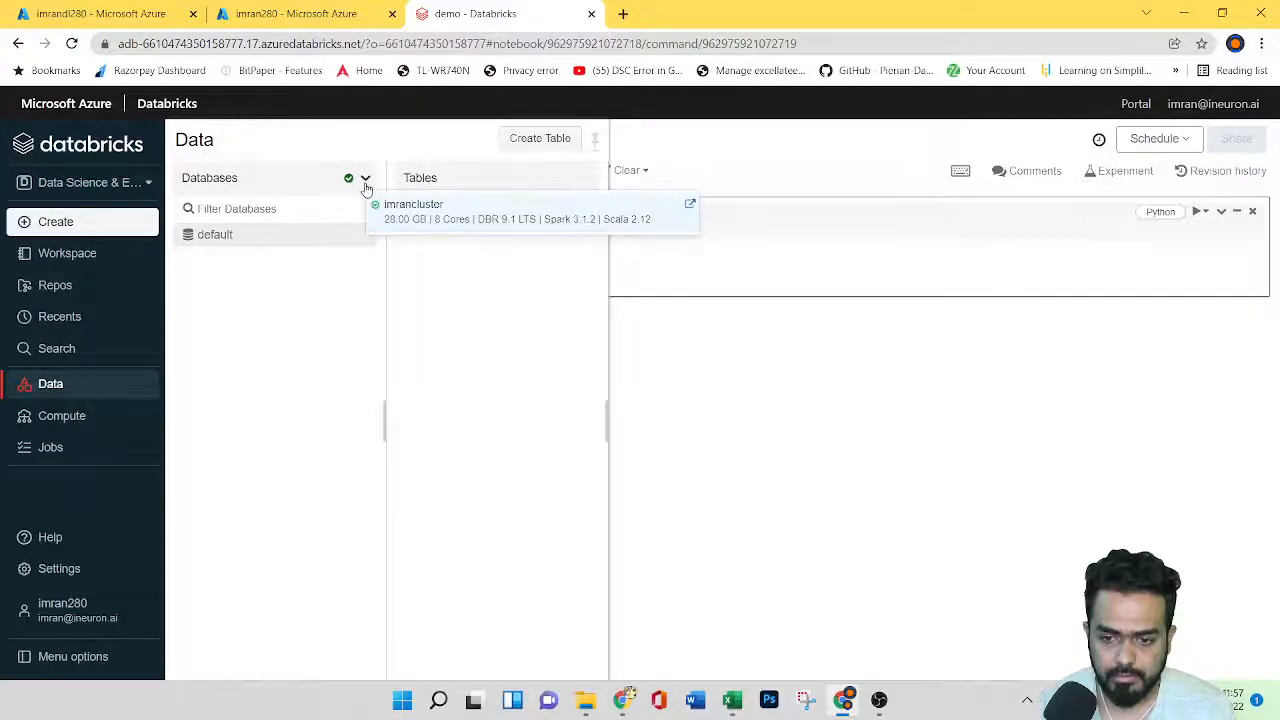
{"action": "right_click", "coordinate": [309, 240]}
{"action": "left_click", "coordinate": [260, 233]}
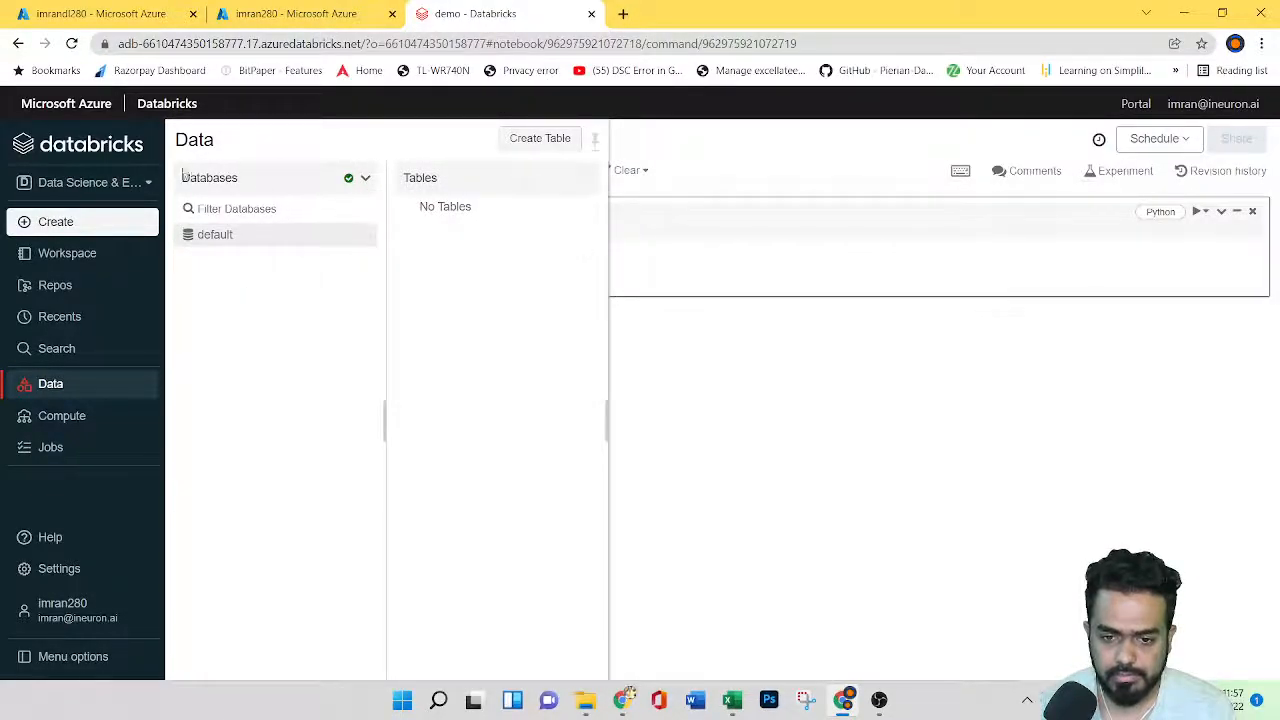
Request termination of imrancluster from the Compute page's cluster list, then delete the cluster and confirm.
{"action": "left_click", "coordinate": [62, 416]}
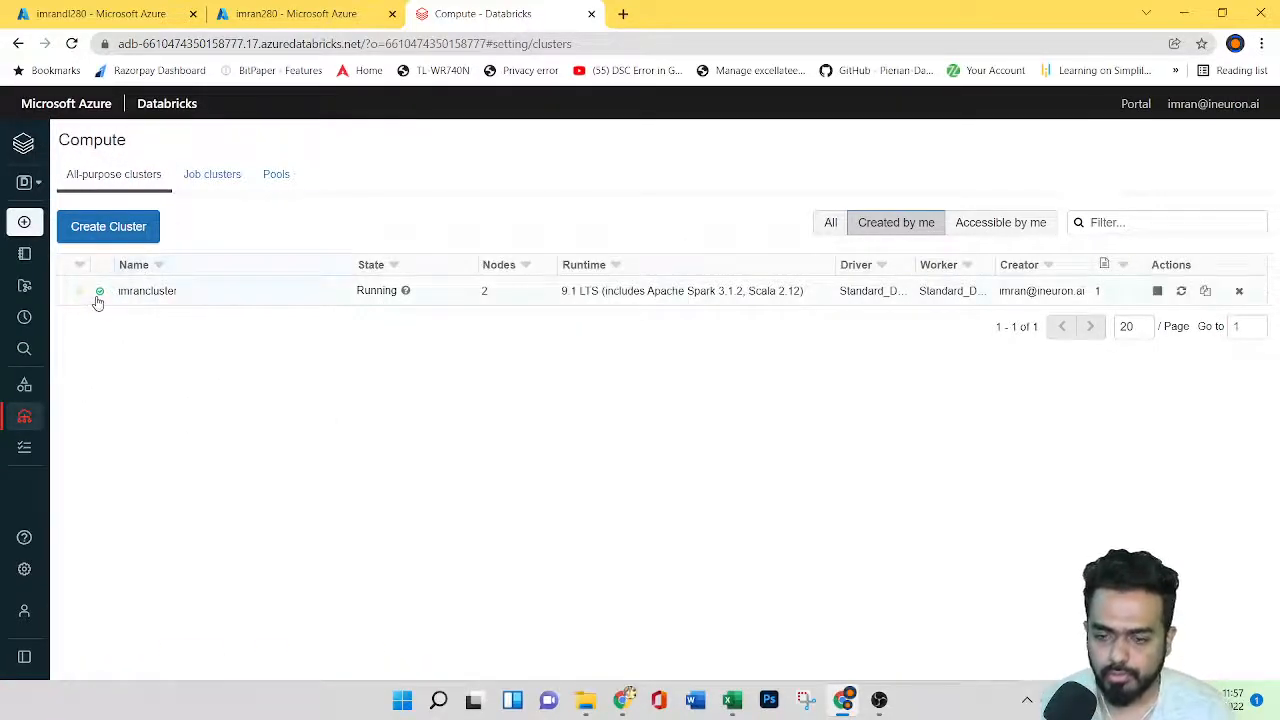
{"action": "left_click", "coordinate": [1161, 296]}
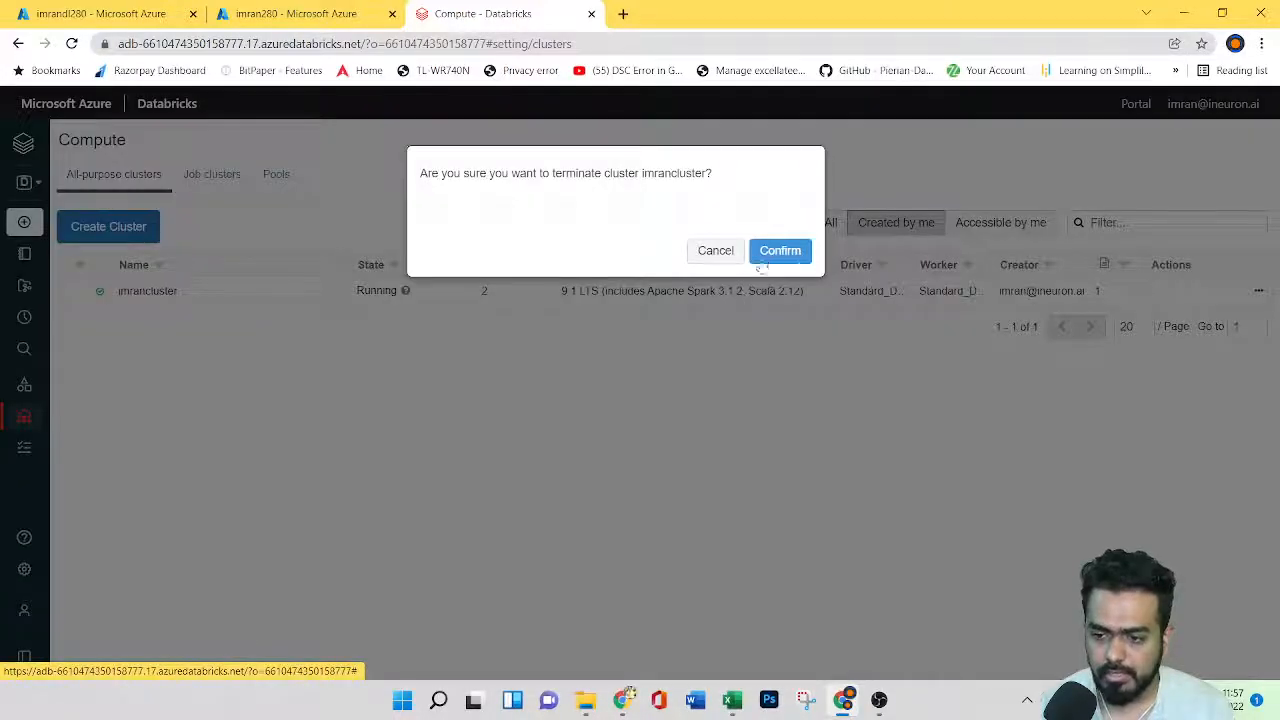
{"action": "left_click", "coordinate": [778, 252]}
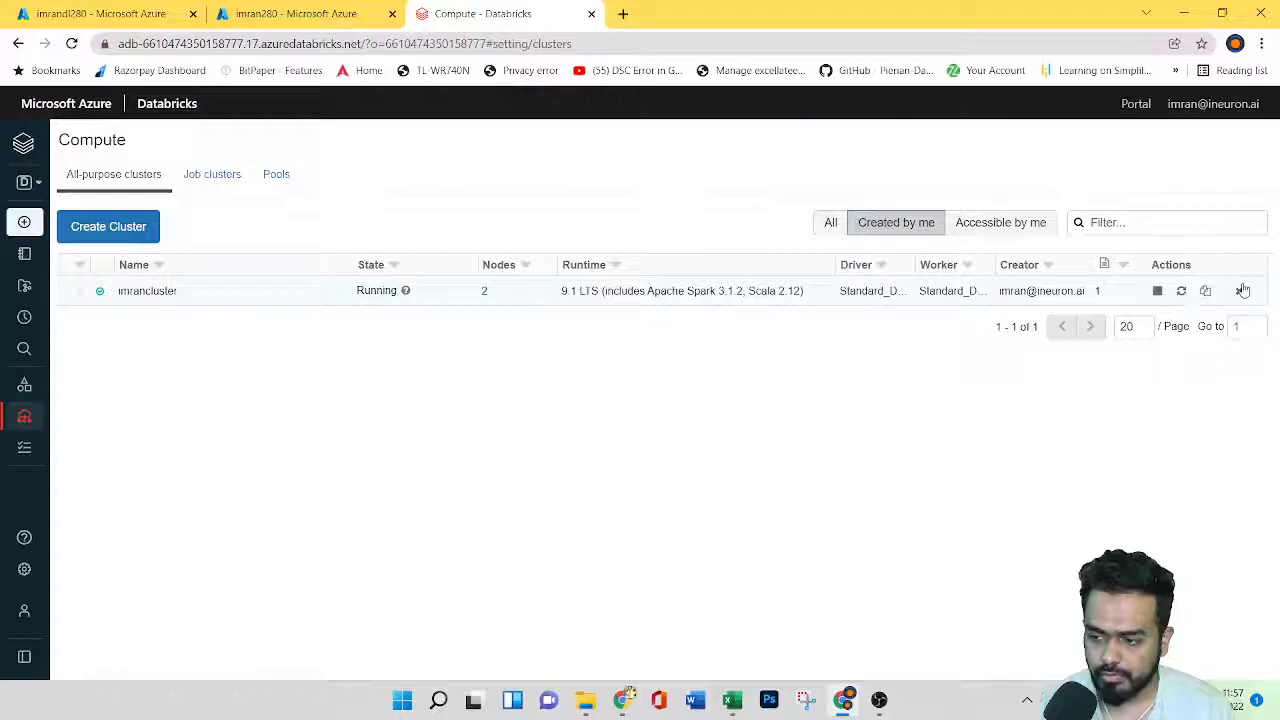
{"action": "left_click", "coordinate": [1242, 291]}
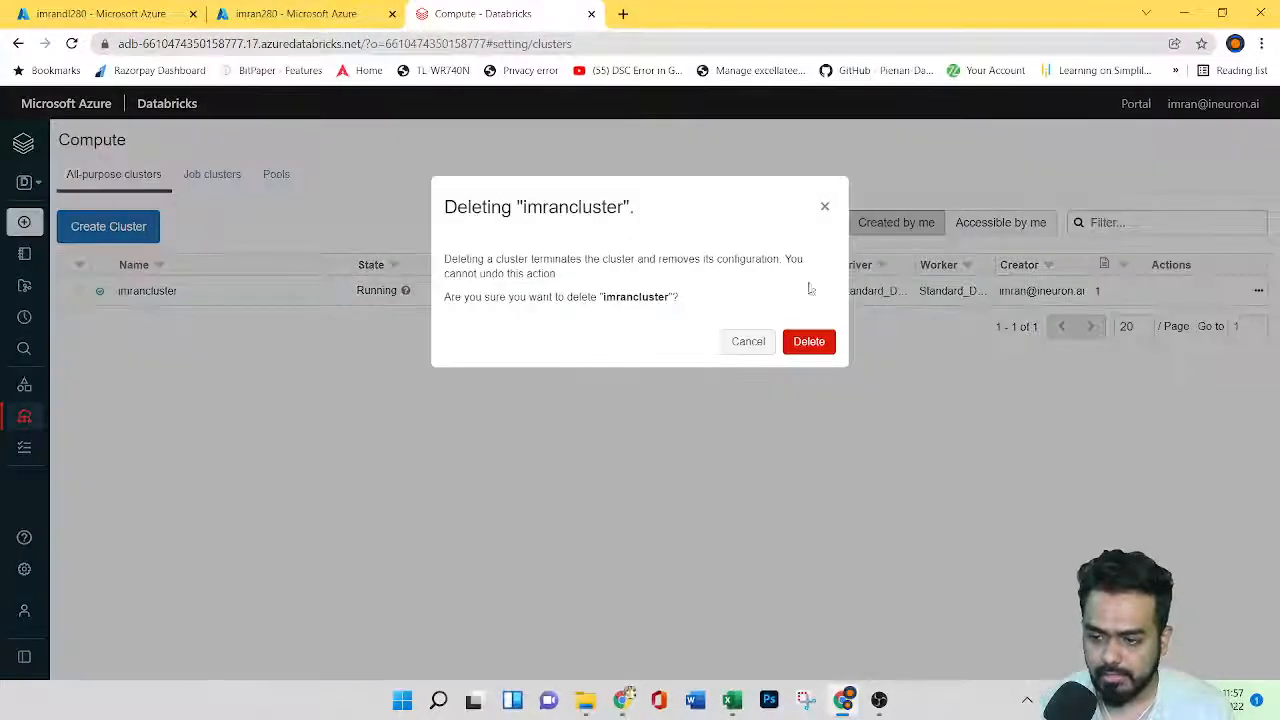
{"action": "left_click", "coordinate": [818, 341]}
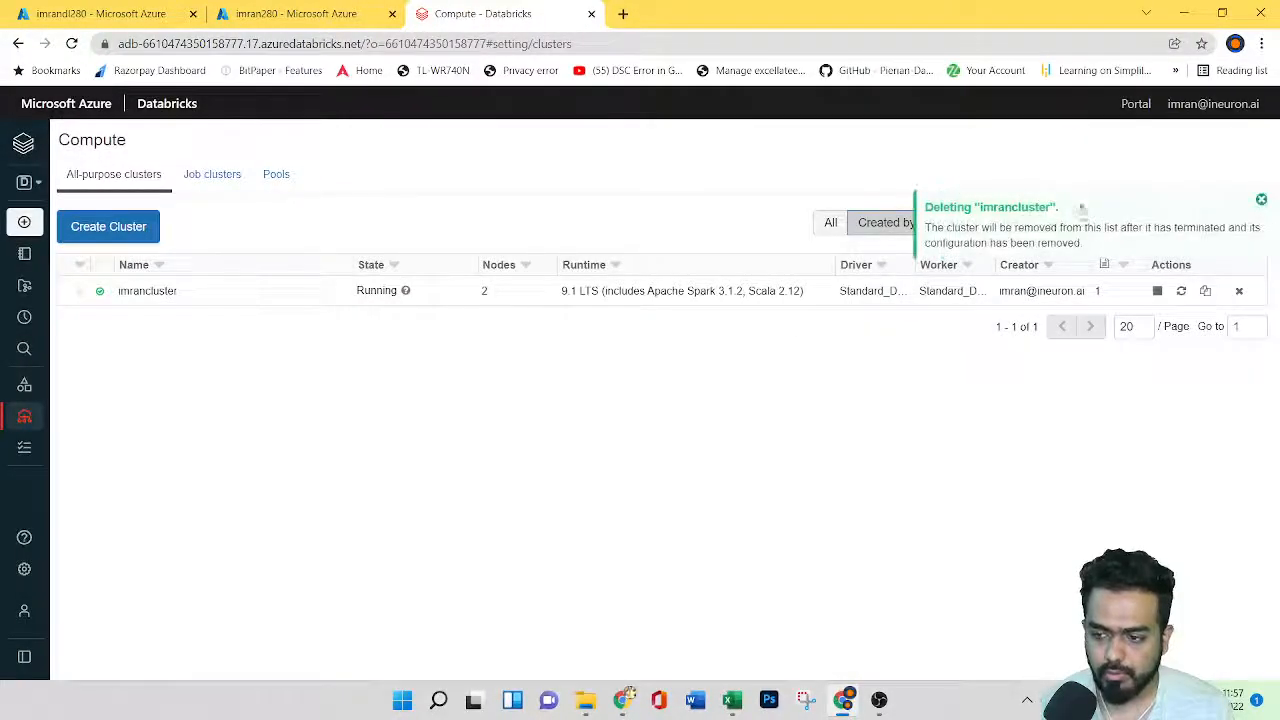